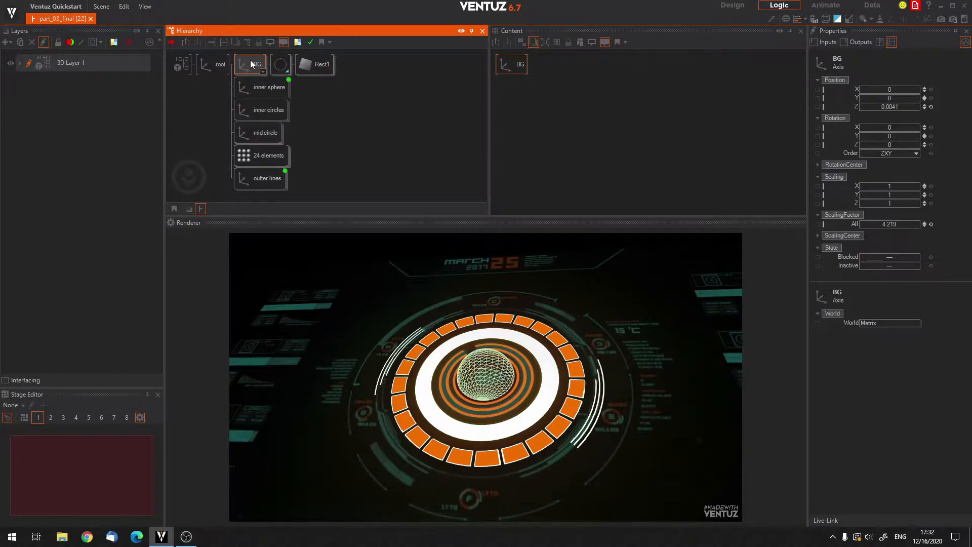
Block the BG axis in the hierarchy to hide the background.
key(b)
key(b)
key(b)
key(b)
key(b)
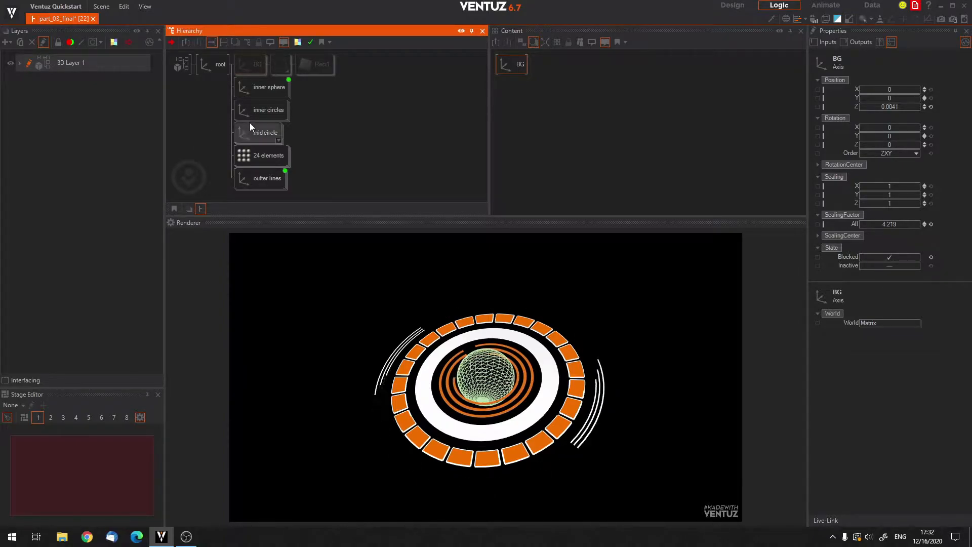
click(194, 100)
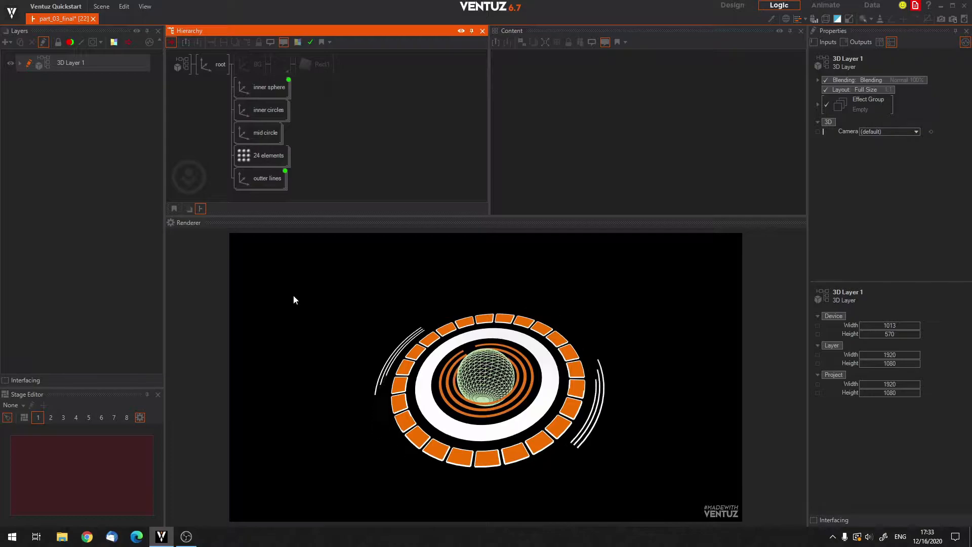
Reset the root axis's X and Y rotation to 0 so the circle graphic faces the viewer.
click(210, 70)
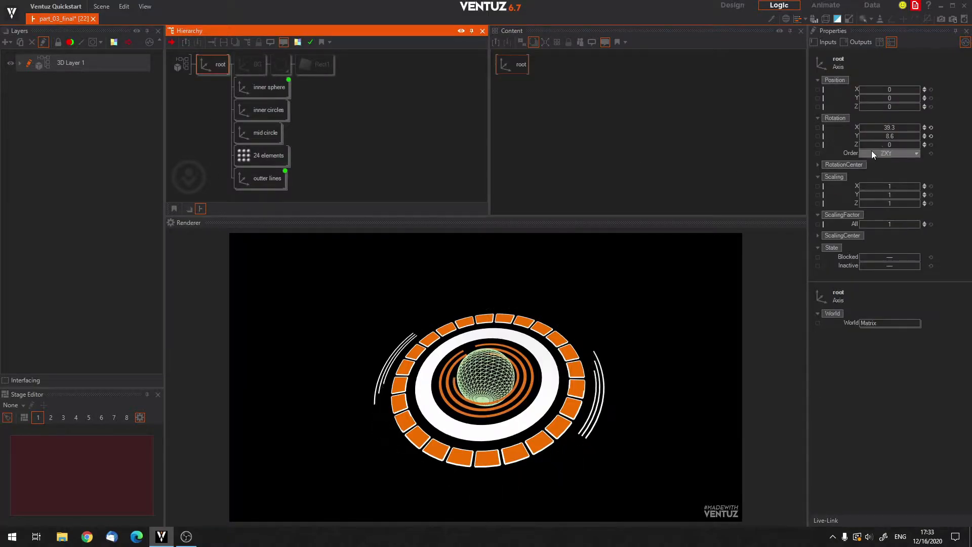
click(930, 128)
click(930, 136)
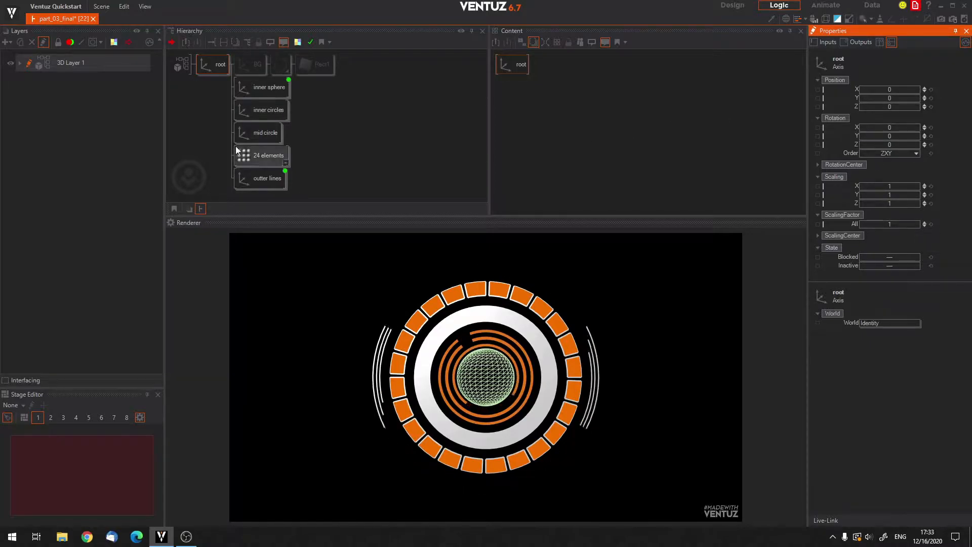
mouse_move(899, 129)
mouse_down()
mouse_move(883, 127)
mouse_move(899, 130)
mouse_up()
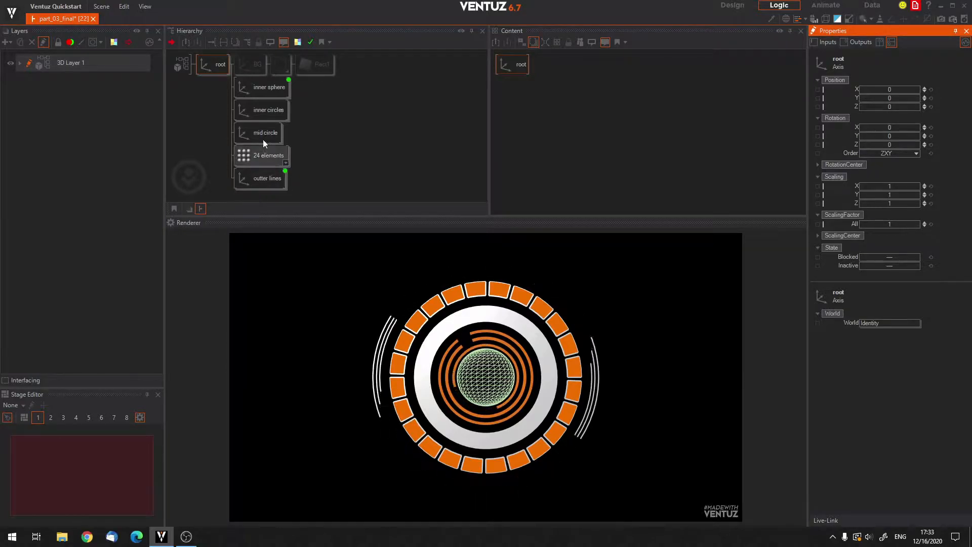
Rename the root axis as GUI Circle and collapse its branch in the hierarchy.
click(216, 83)
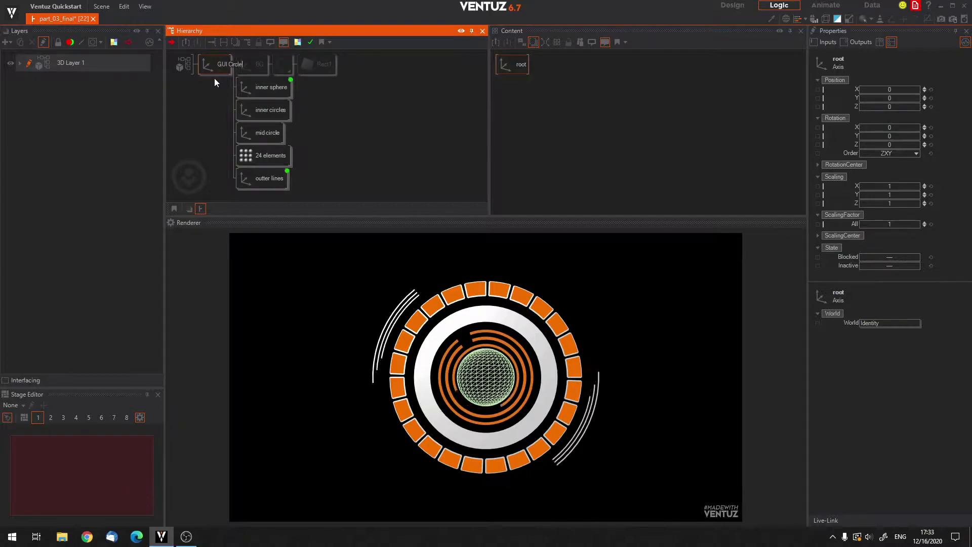
key(Return)
click(226, 64)
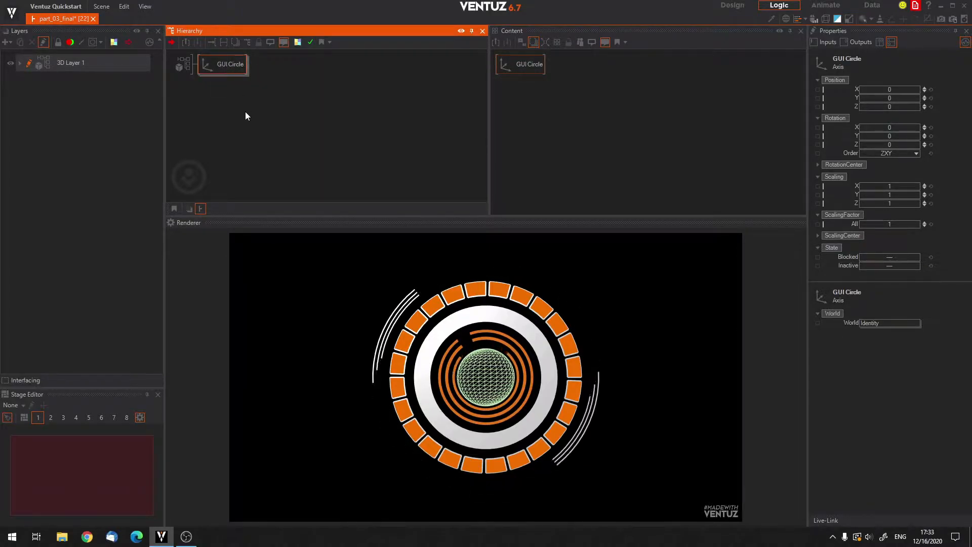
Add a new Axis node to the hierarchy as a separate branch below GUI Circle.
key(Tab)
text(ax)
key(Down)
key(Return)
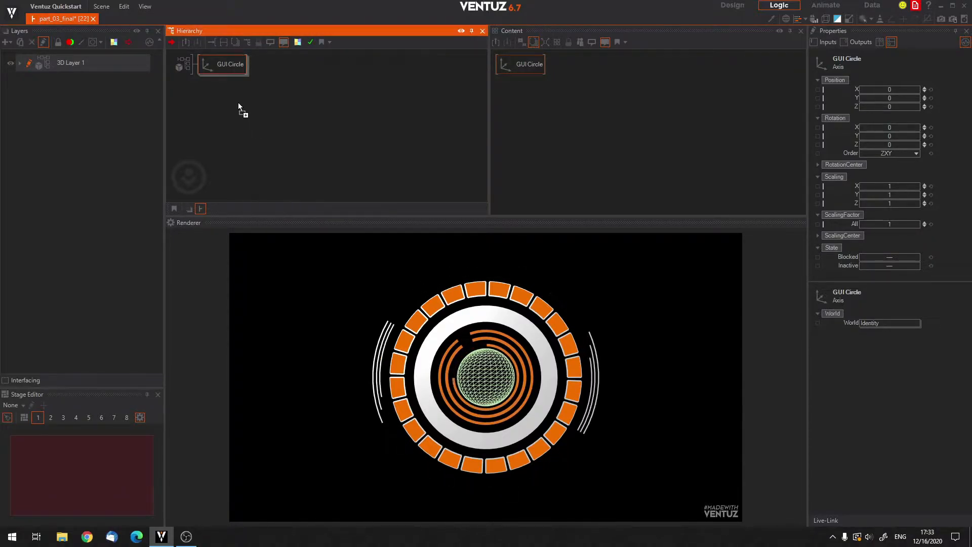
click(218, 77)
Attach a Rounded Rectangle to the new axis and move that axis to an X position of about -15.12.
key(Tab)
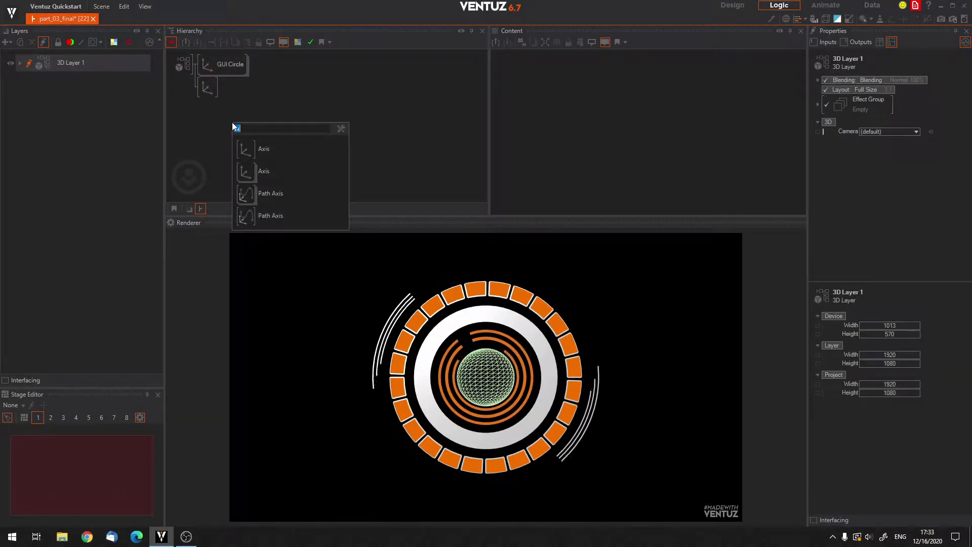
text(round)
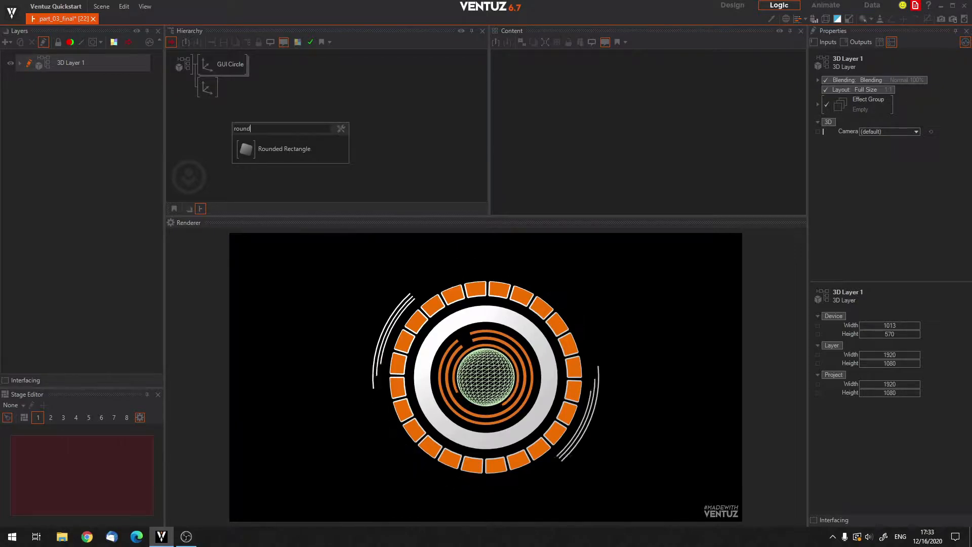
key(Down)
key(Return)
click(220, 84)
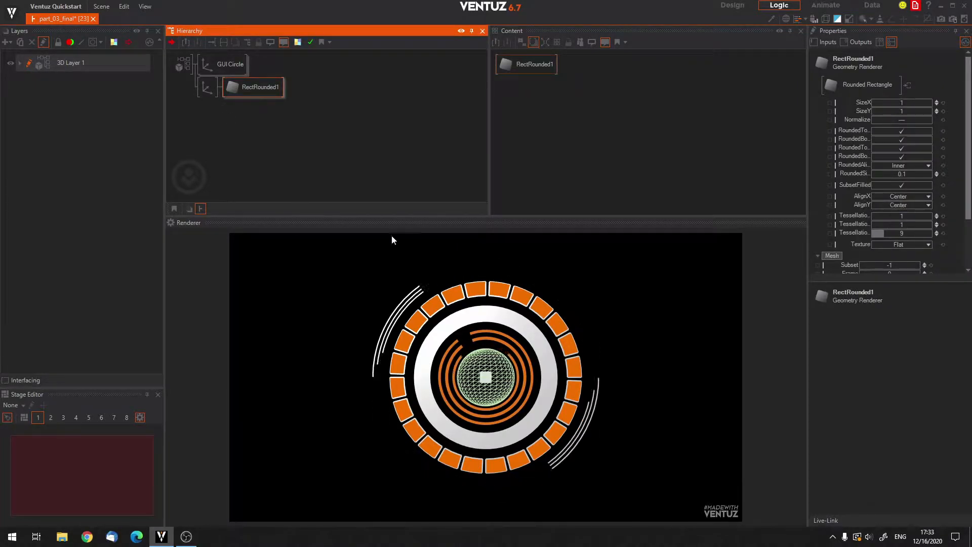
click(213, 89)
mouse_move(891, 89)
mouse_down()
mouse_move(859, 87)
mouse_move(873, 89)
mouse_up()
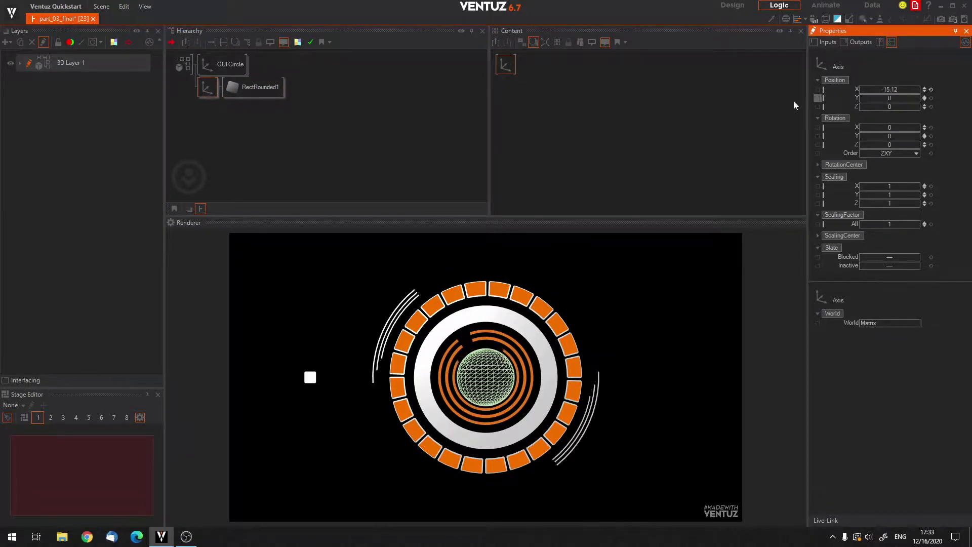
Set the rounded rectangle's SizeX to 6 and SizeY to 2.
click(265, 94)
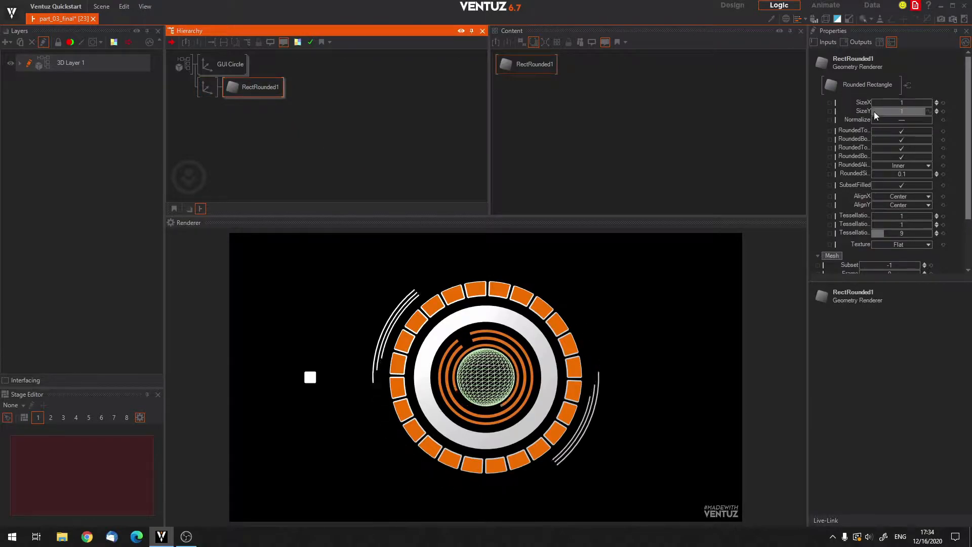
drag(891, 103, 901, 103)
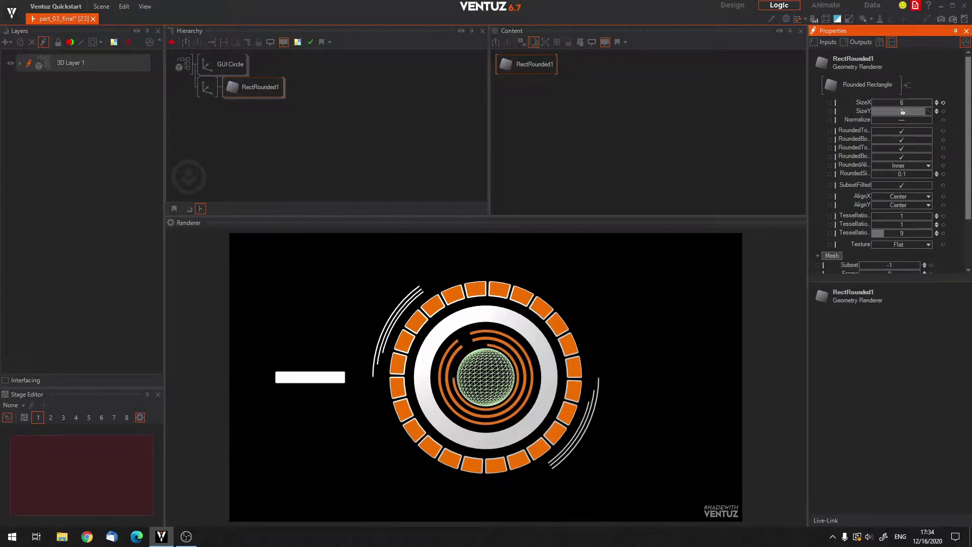
click(902, 112)
text(2)
key(Return)
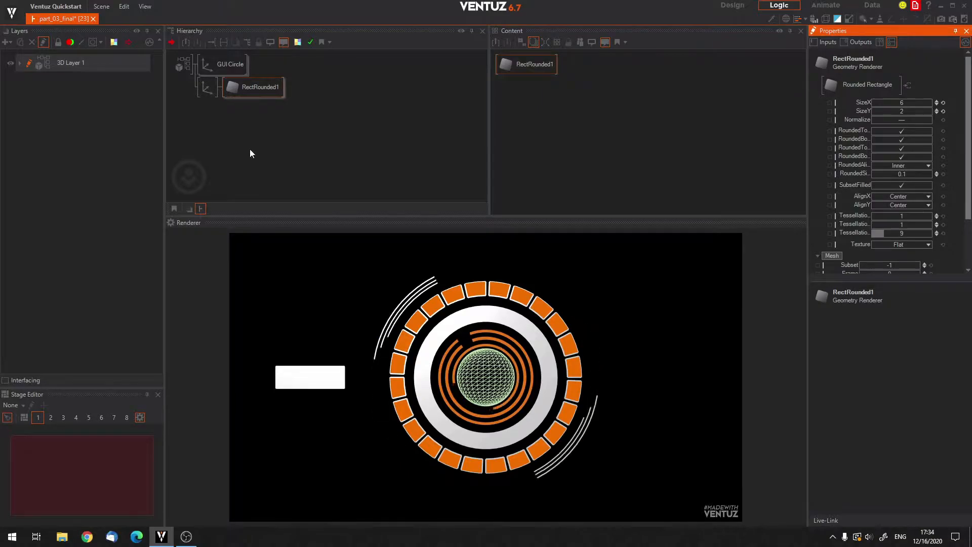
Set the rounded rectangle's RoundedSize to 0.5.
click(239, 85)
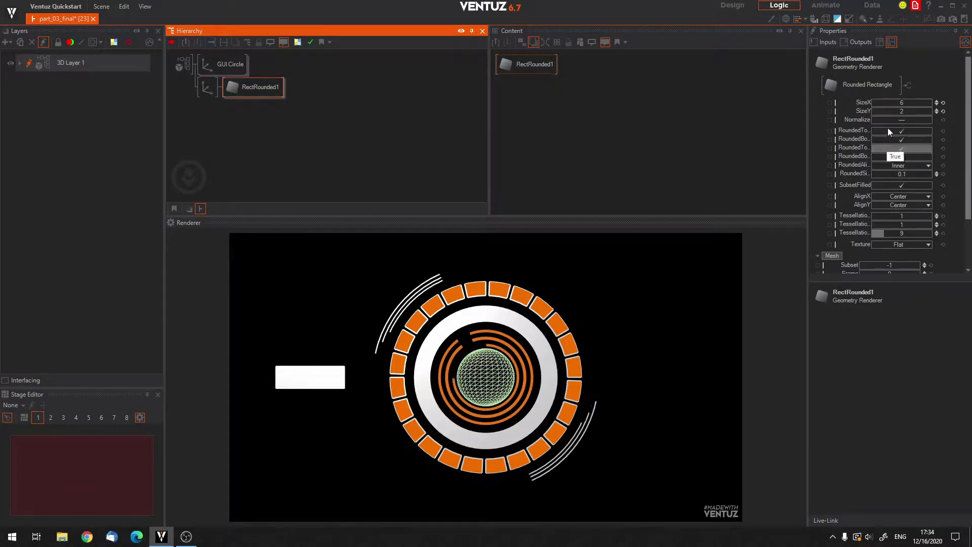
drag(890, 173, 933, 176)
drag(871, 174, 889, 177)
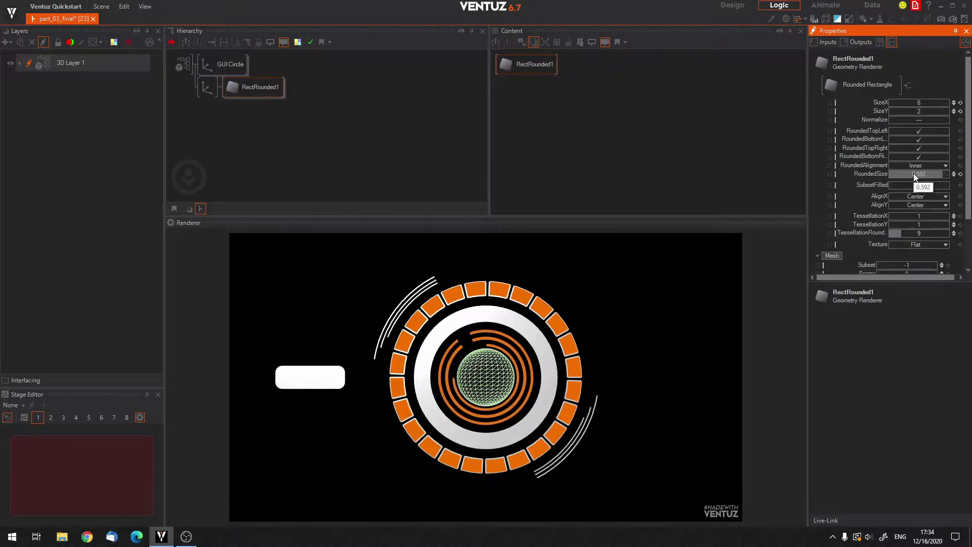
click(909, 174)
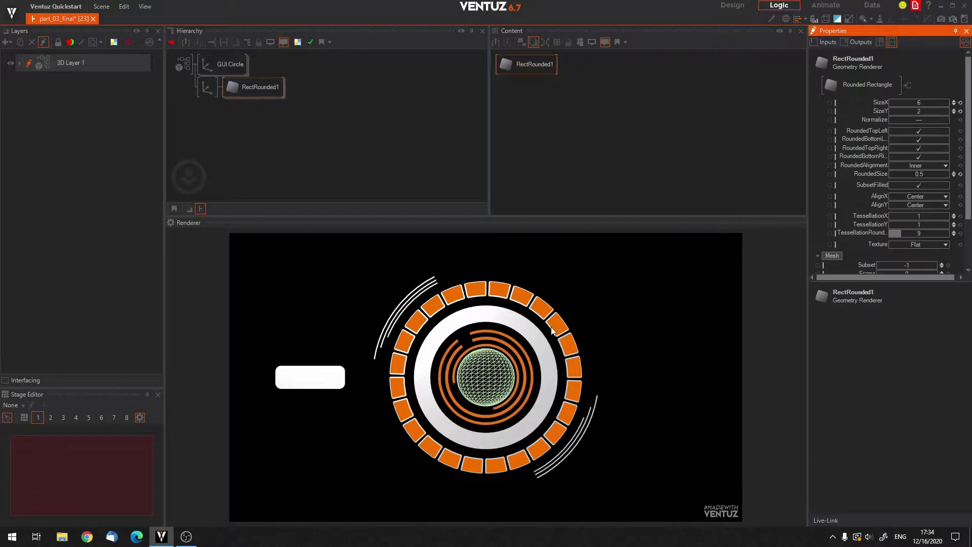
click(338, 135)
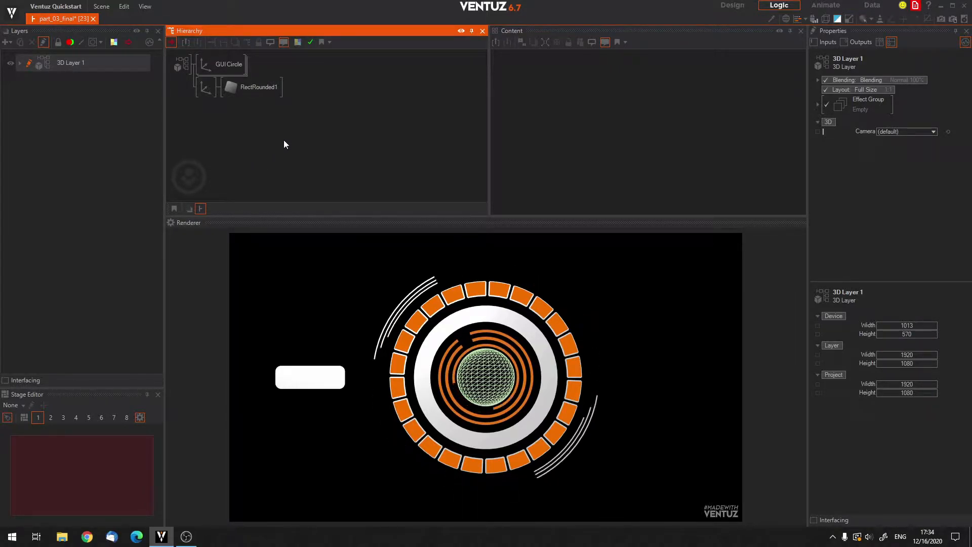
Open the Toolbox as an enlarged floating window, examine the nodes in its Text category, and close it.
click(124, 6)
mouse_move(150, 11)
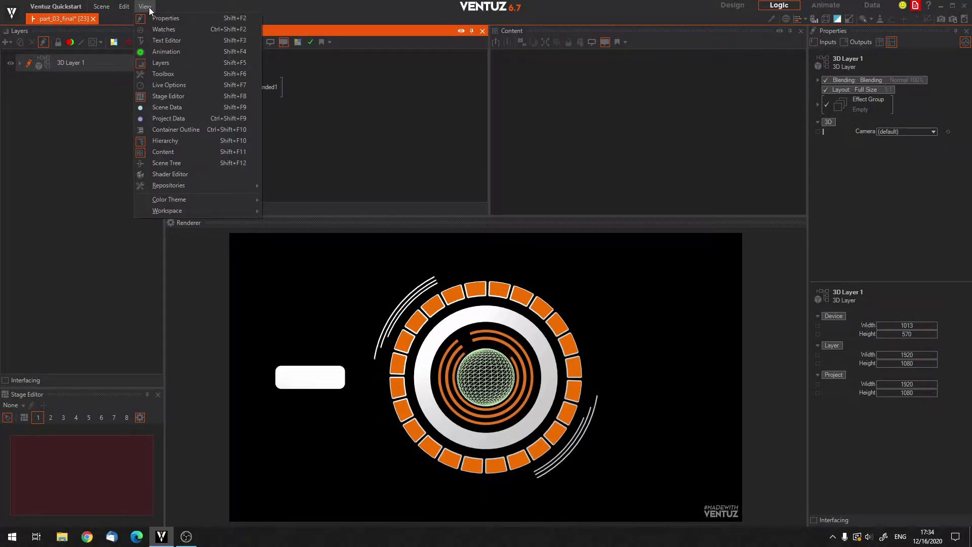
click(153, 74)
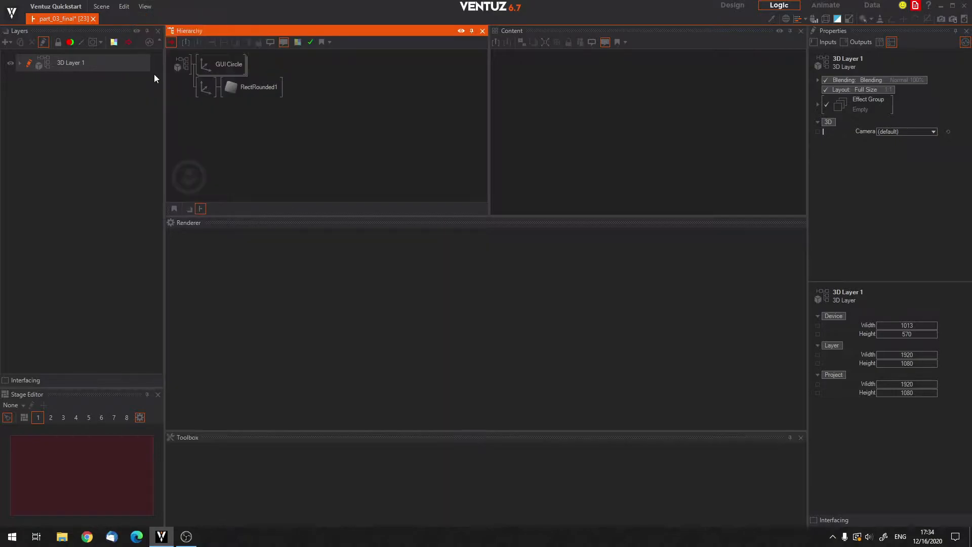
drag(420, 433, 541, 308)
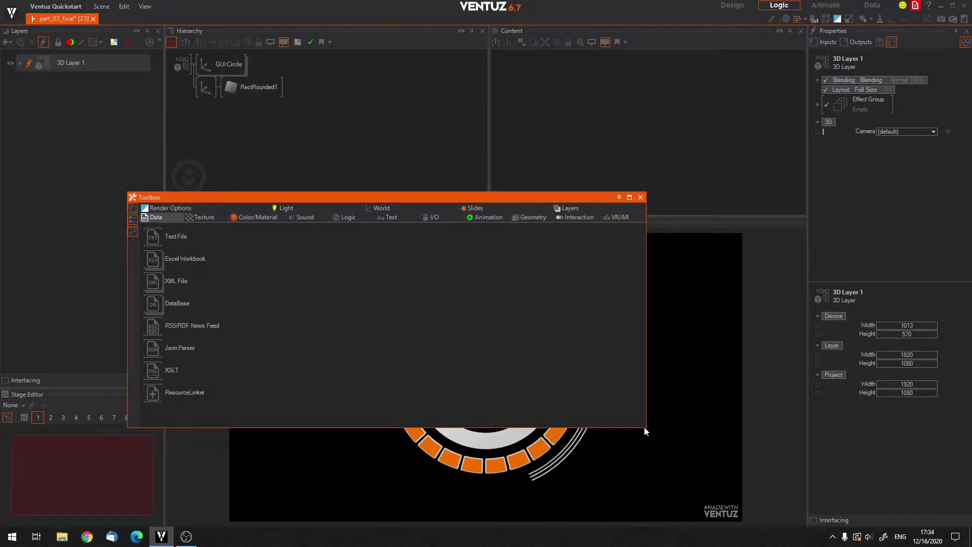
drag(645, 431, 706, 460)
drag(528, 199, 576, 179)
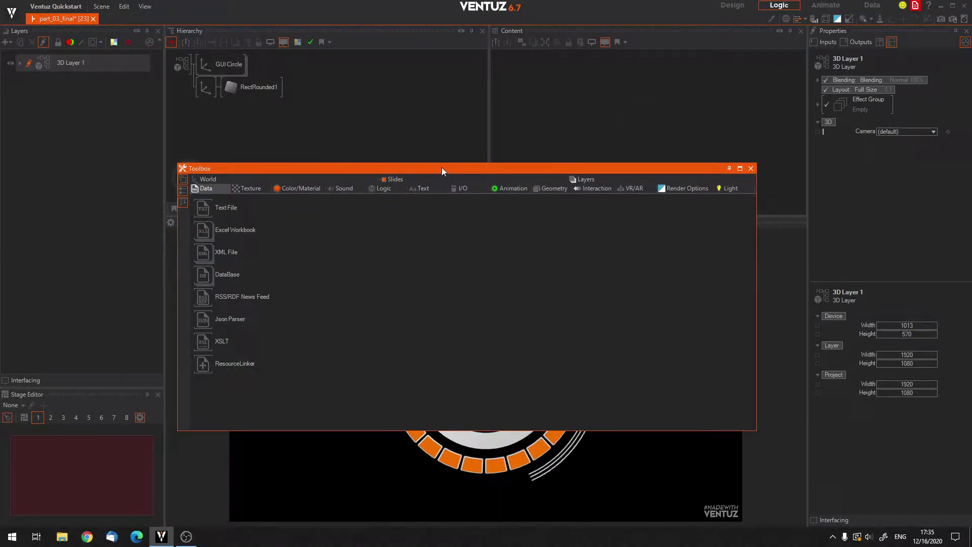
click(426, 190)
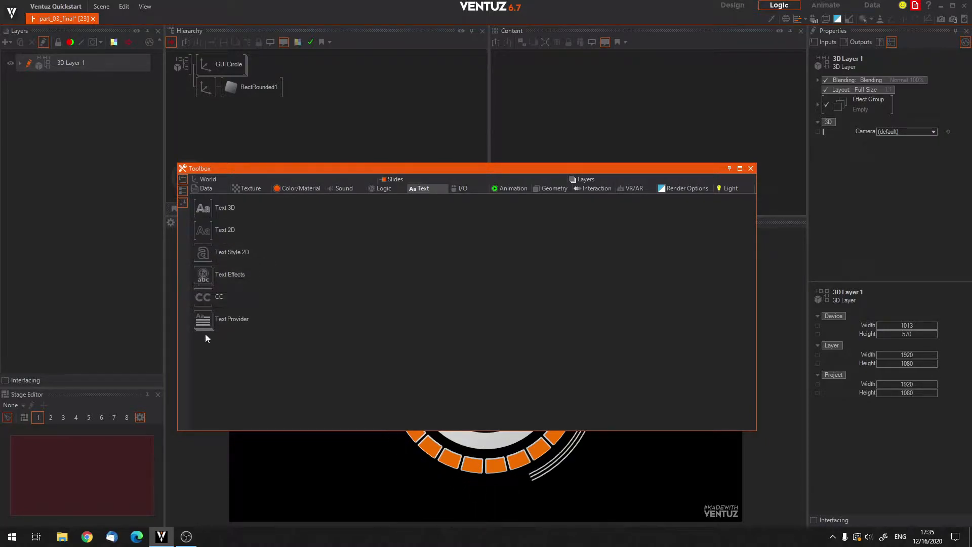
click(751, 168)
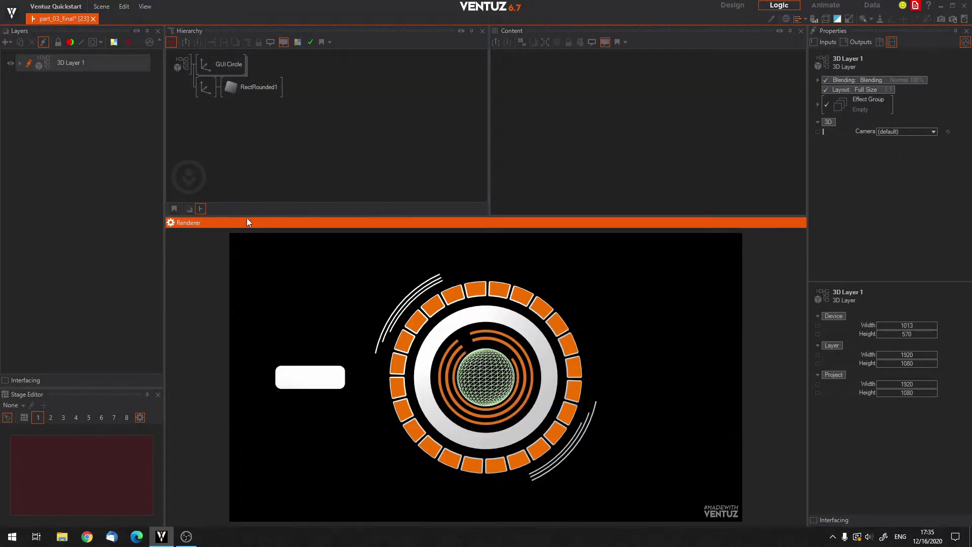
Add a second Axis as a child of the rectangle's axis, below the rounded rectangle.
click(226, 162)
double_click(226, 161)
text(x)
key(Return)
click(227, 95)
Add a Text 2D node to the child axis as Block Text.
double_click(246, 163)
text(text)
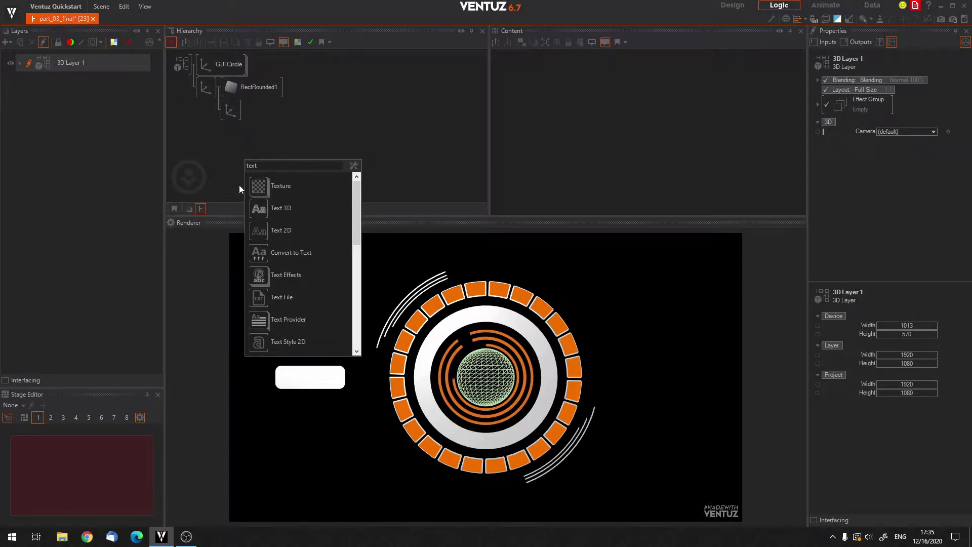
click(262, 233)
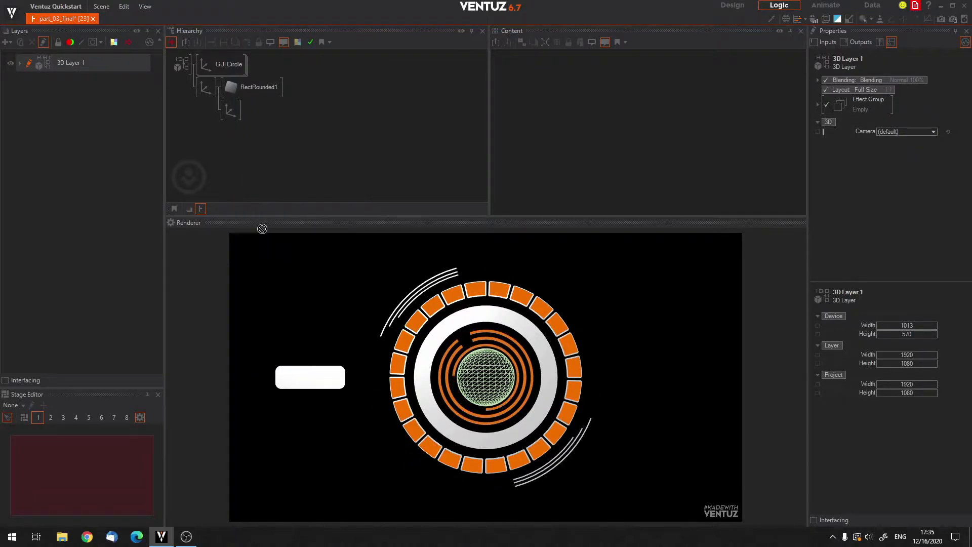
click(239, 116)
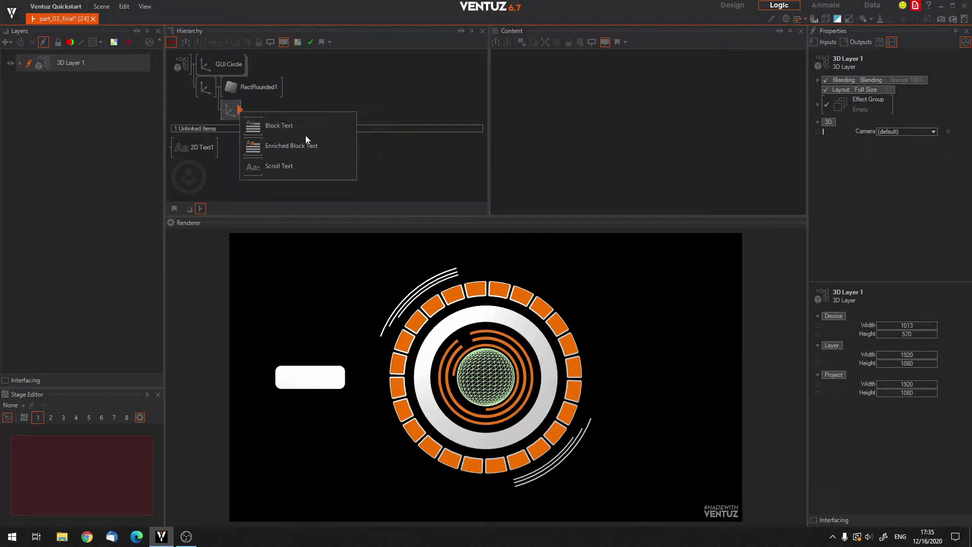
click(261, 129)
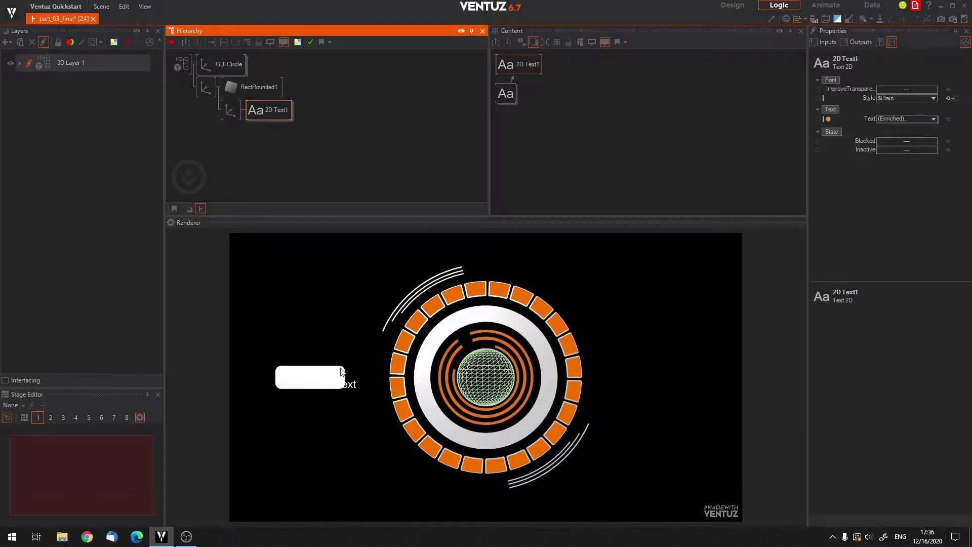
Insert a Color Solid material between the child axis and the 2D text.
click(269, 152)
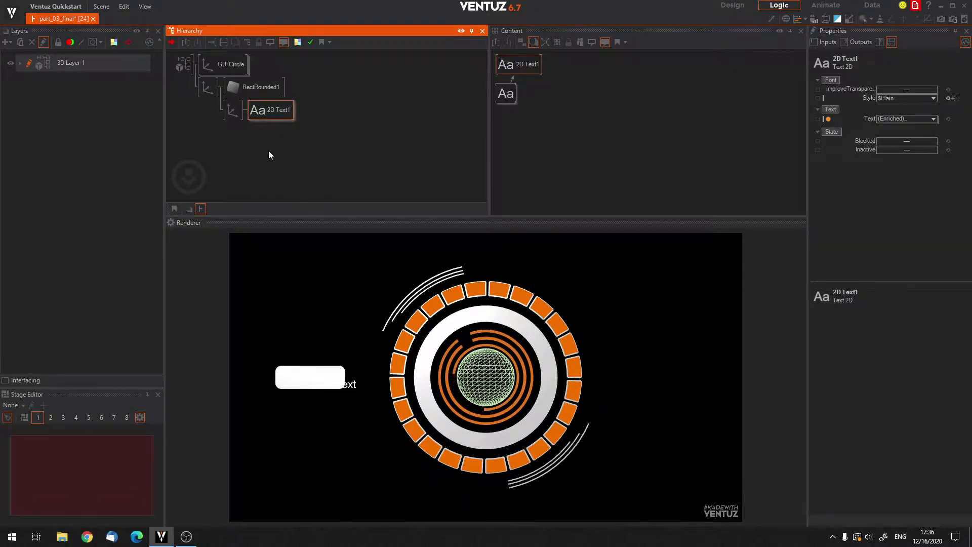
double_click(259, 150)
text(col)
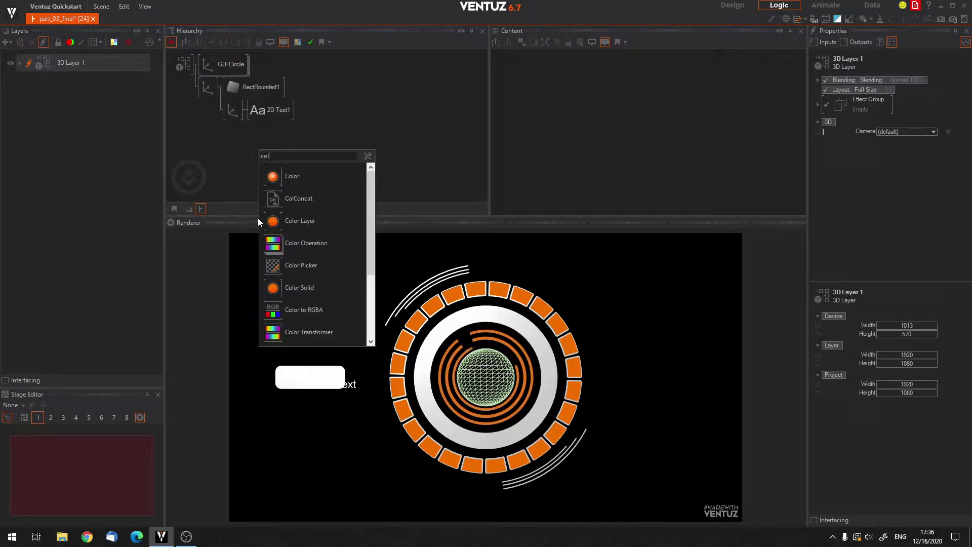
click(298, 287)
click(247, 111)
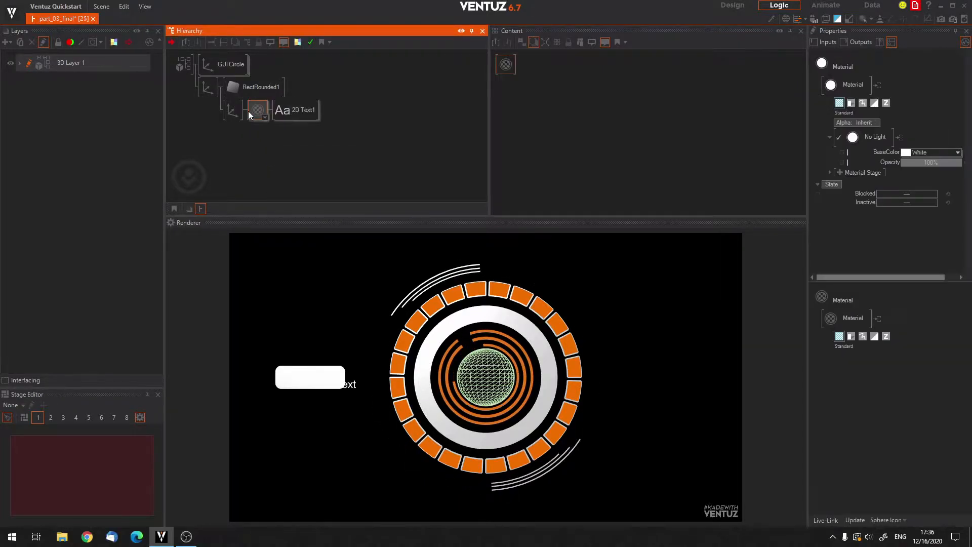
Set the text material's BaseColor to black (0, 0, 0).
click(957, 152)
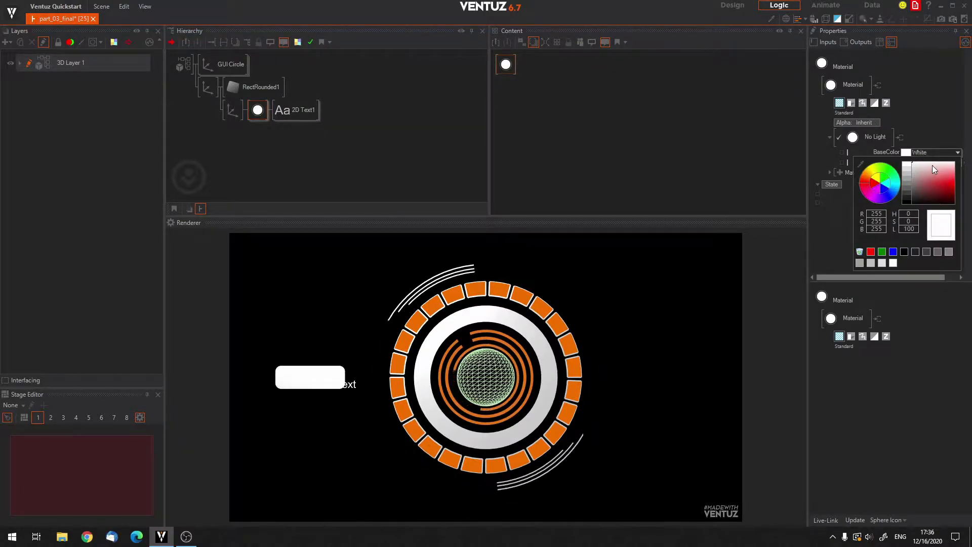
click(905, 200)
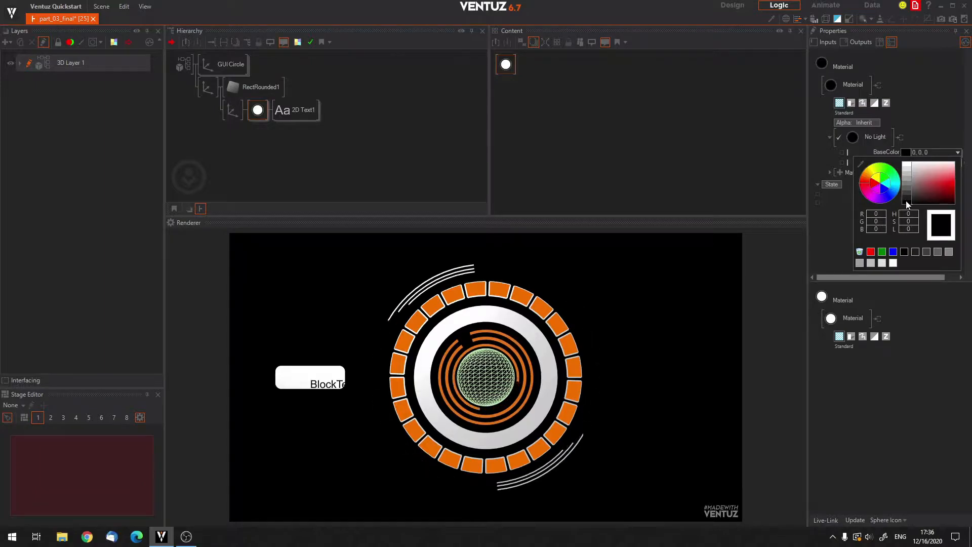
click(335, 165)
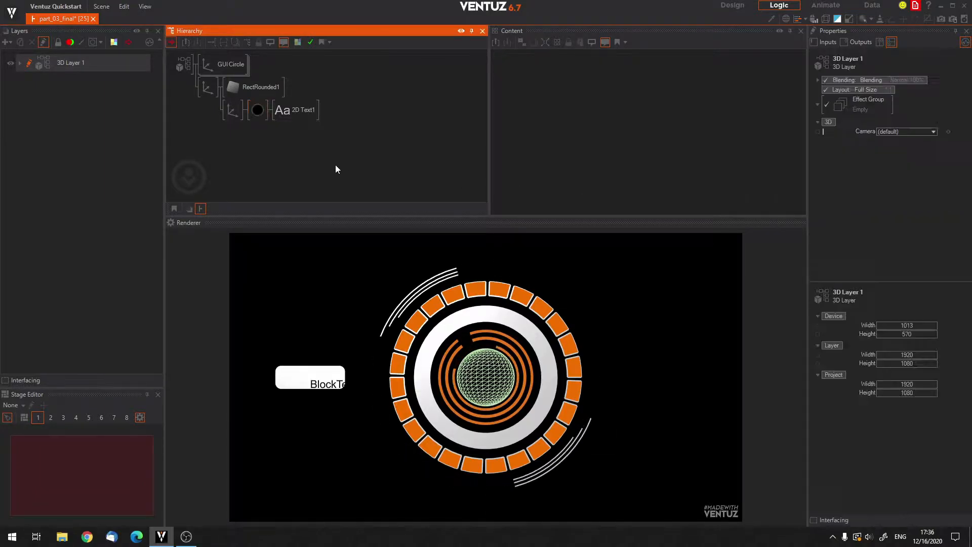
Show the 2D text's content nodes and move the Block Text node slightly farther beneath the Text 2D node.
click(291, 111)
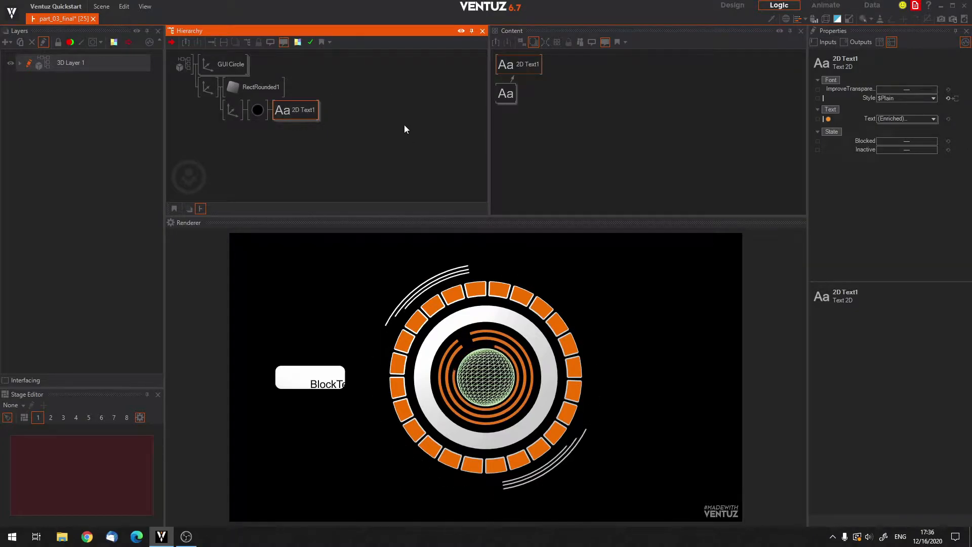
click(506, 95)
drag(506, 94, 522, 105)
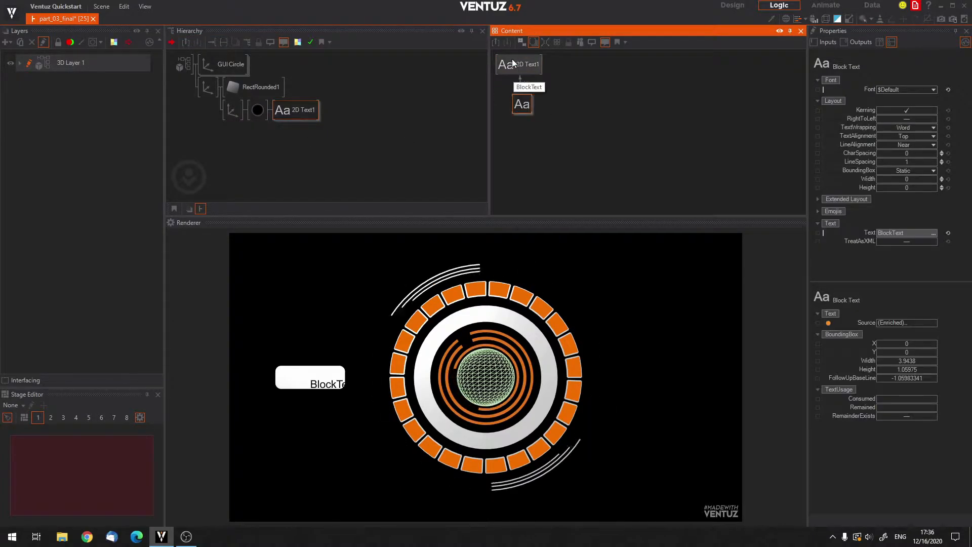
Try the Outline 3D style on the Text 2D node and restore the Plain style.
click(512, 65)
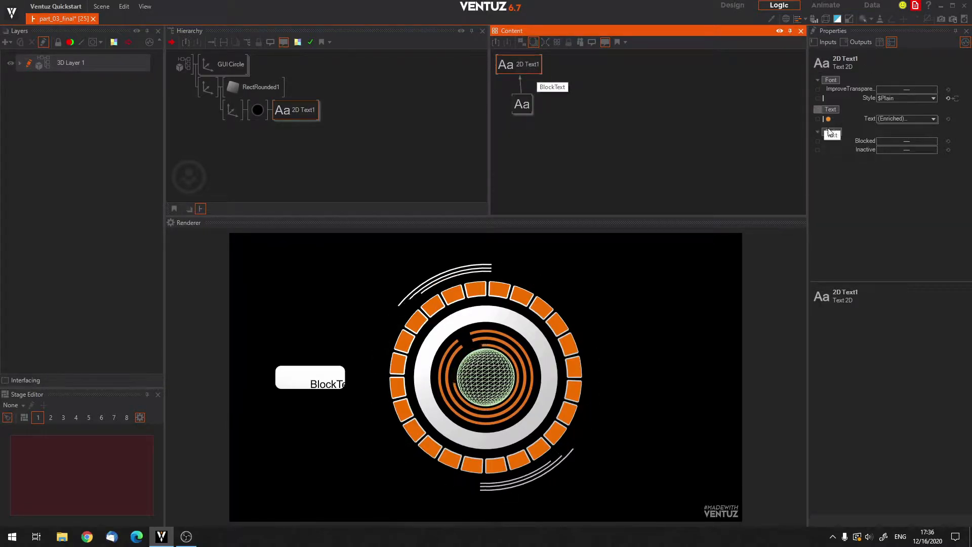
click(931, 100)
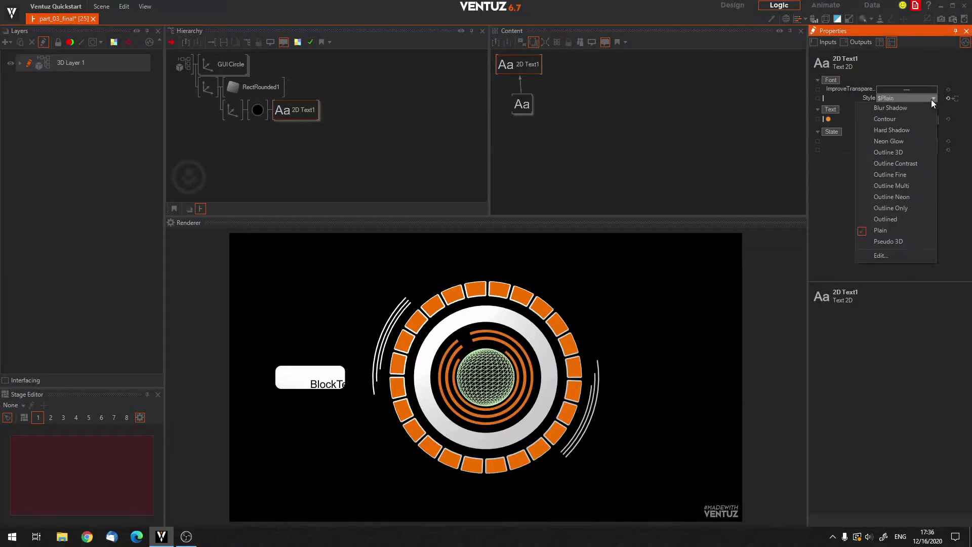
click(889, 152)
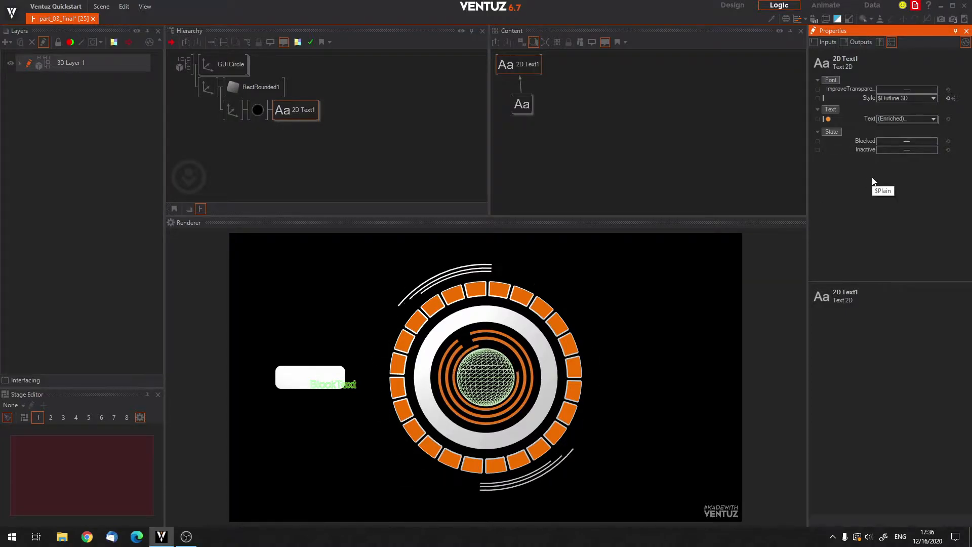
click(933, 98)
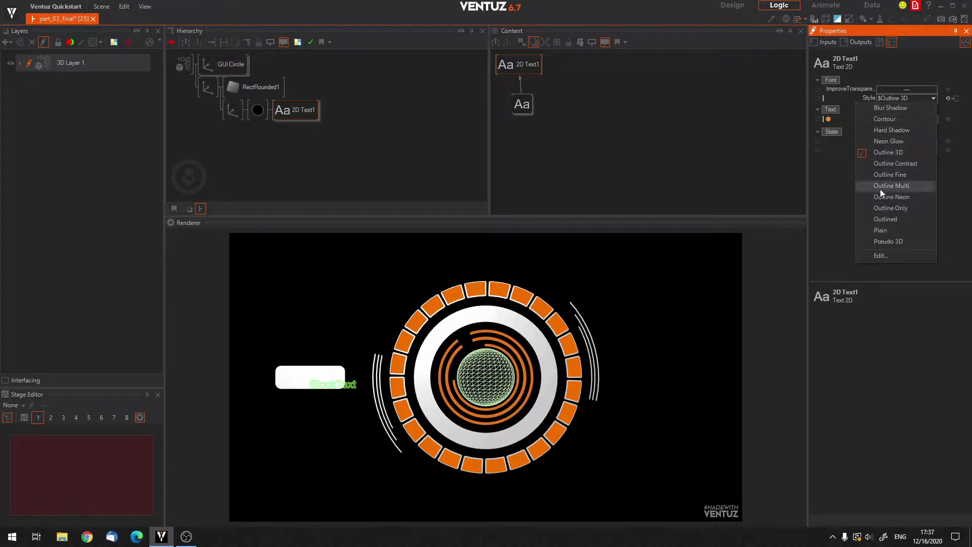
click(875, 230)
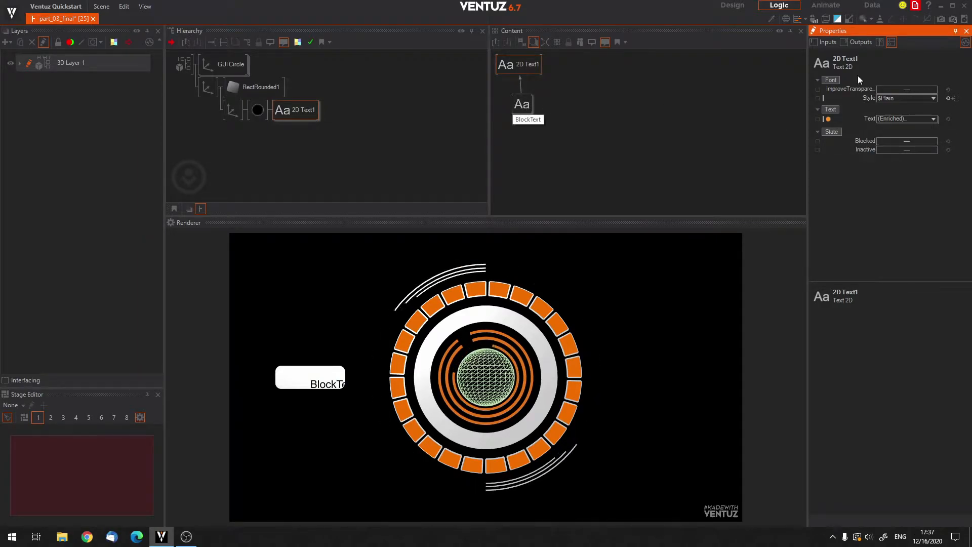
Inspect the Text 2D node's enriched Text property, and move the Block Text node farther below it in the content graph.
click(869, 117)
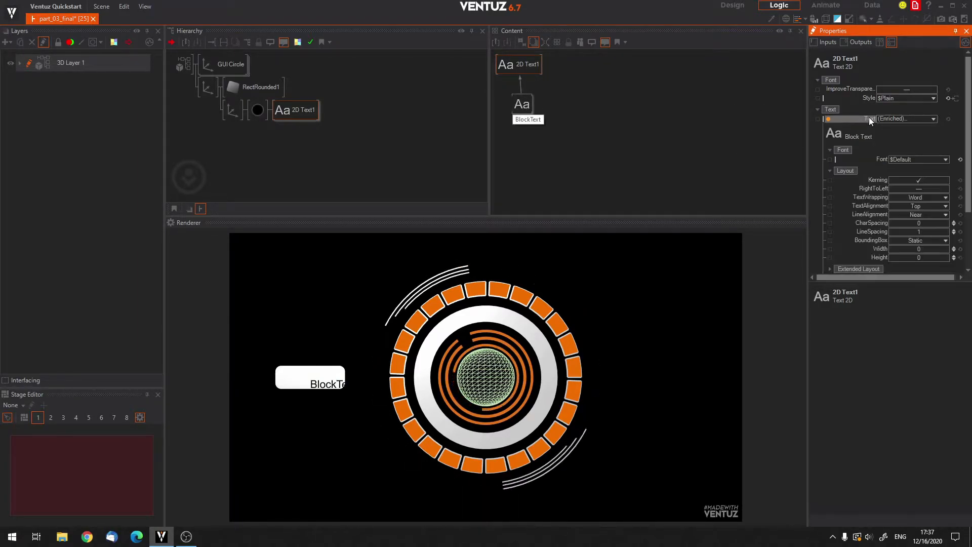
click(869, 117)
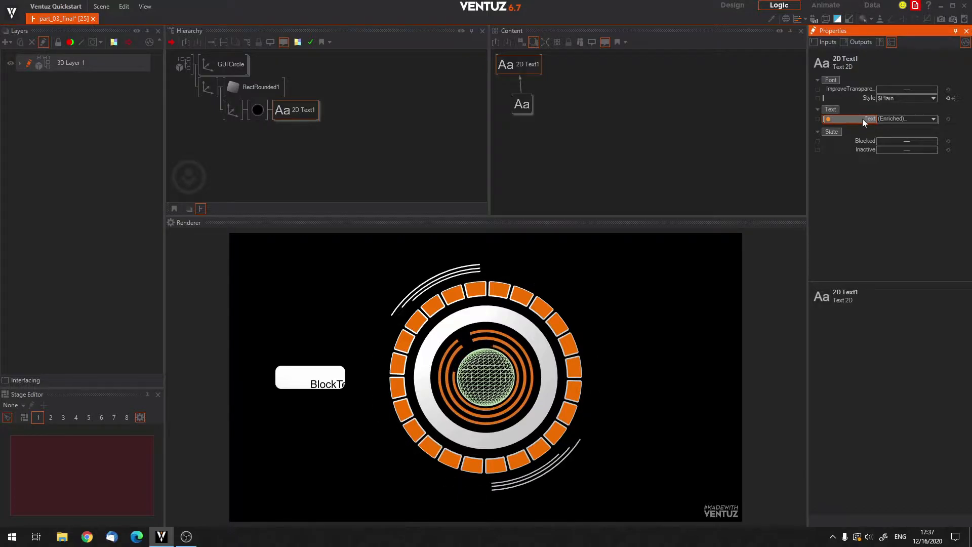
click(525, 108)
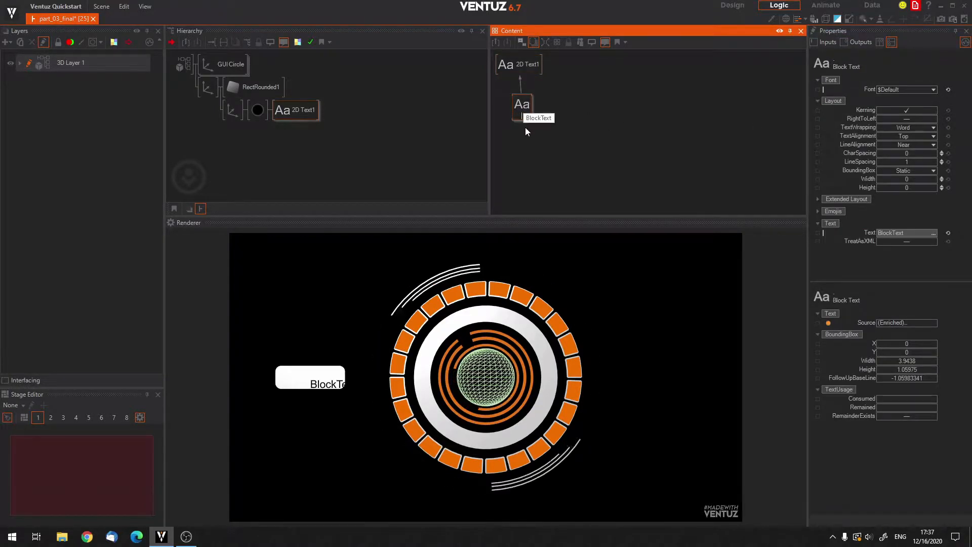
drag(524, 107, 524, 134)
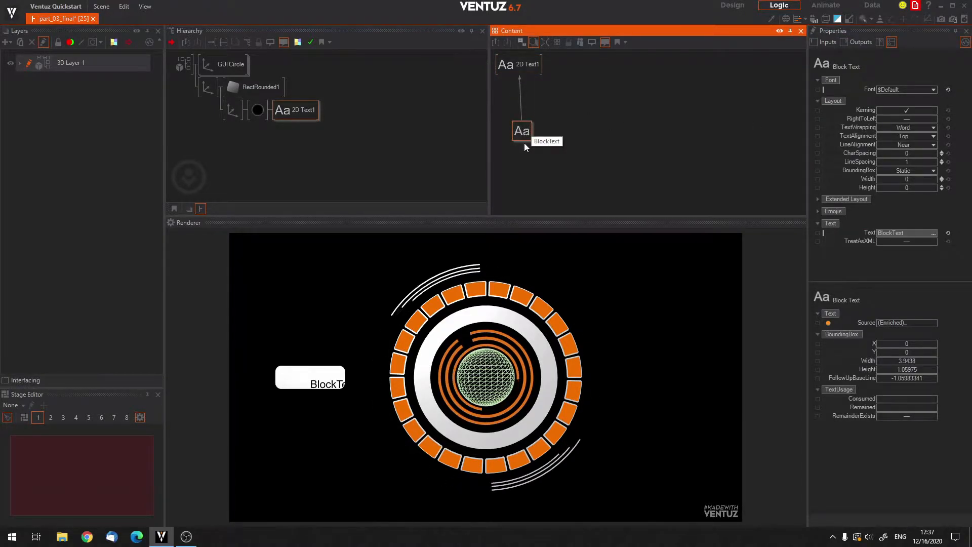
click(530, 165)
click(517, 132)
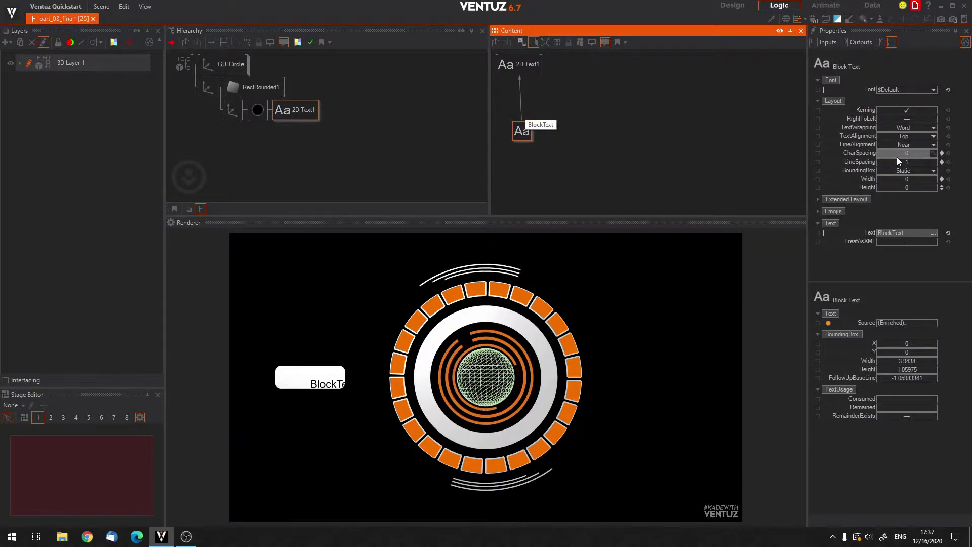
Open the typeface editor for the Block Text's Default font preset and place its dialog over the centre of the workspace.
click(933, 89)
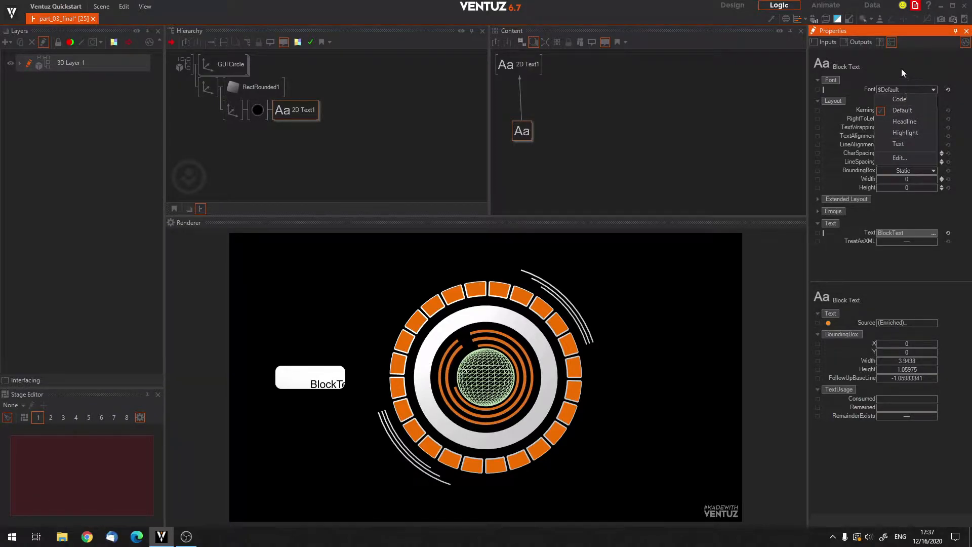
click(915, 90)
click(932, 91)
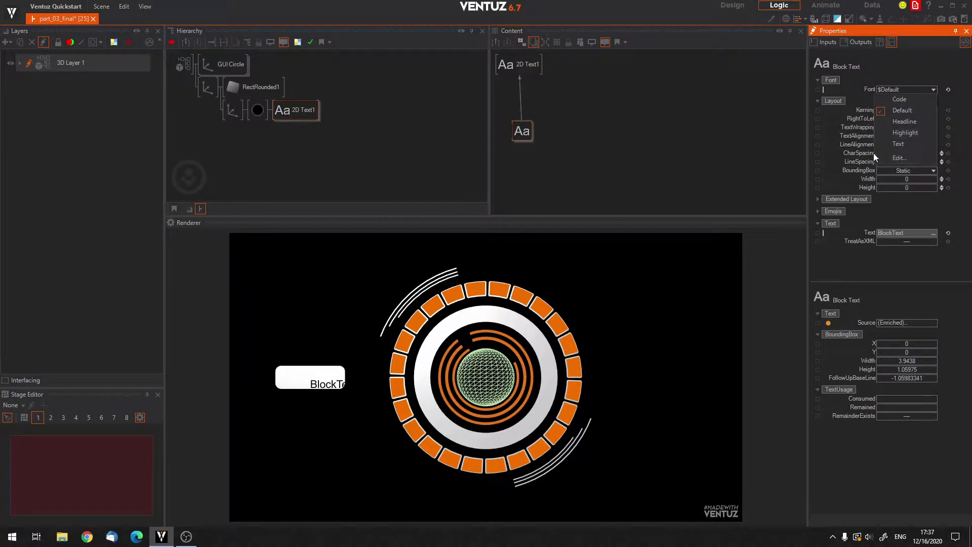
click(893, 158)
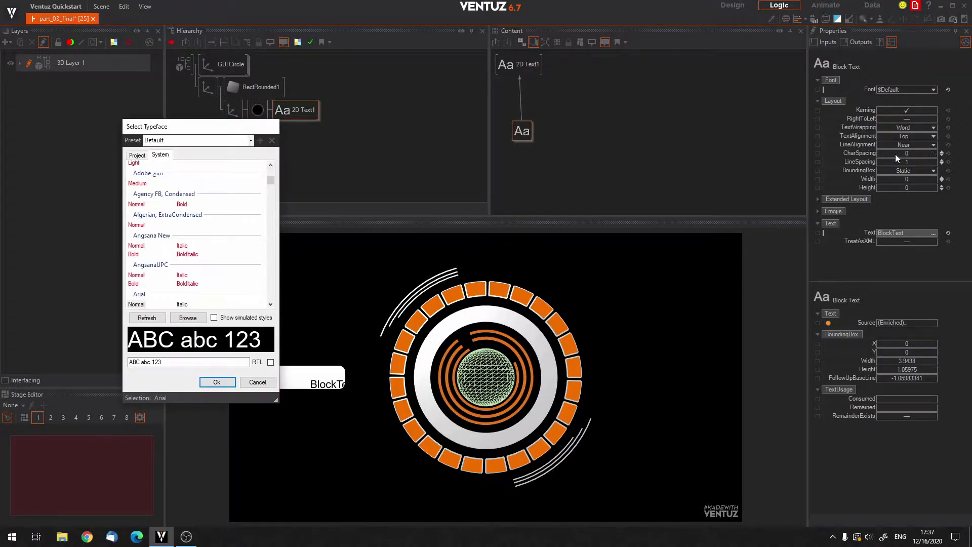
drag(211, 127, 520, 116)
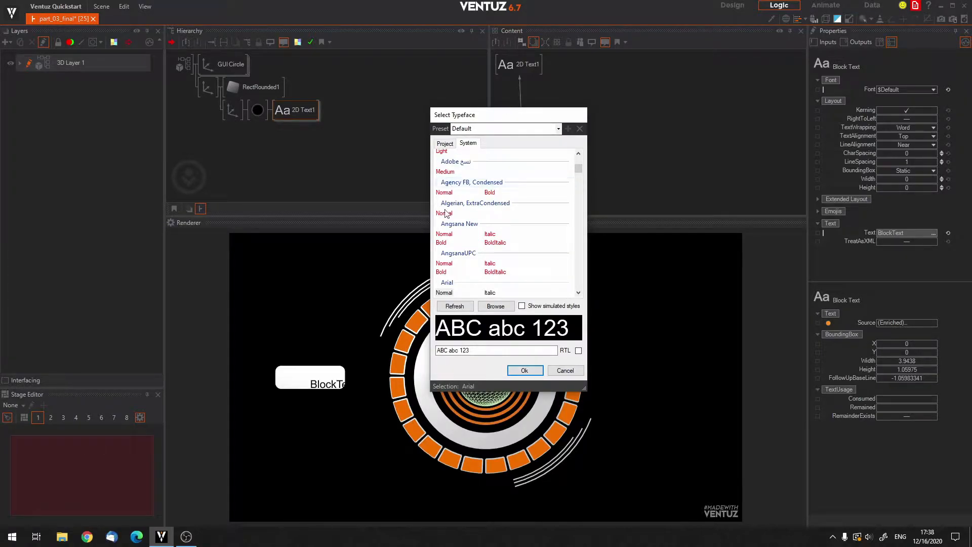
Browse the system typefaces and preview Candara Light for the Default font preset.
scroll(481, 169, down, 6)
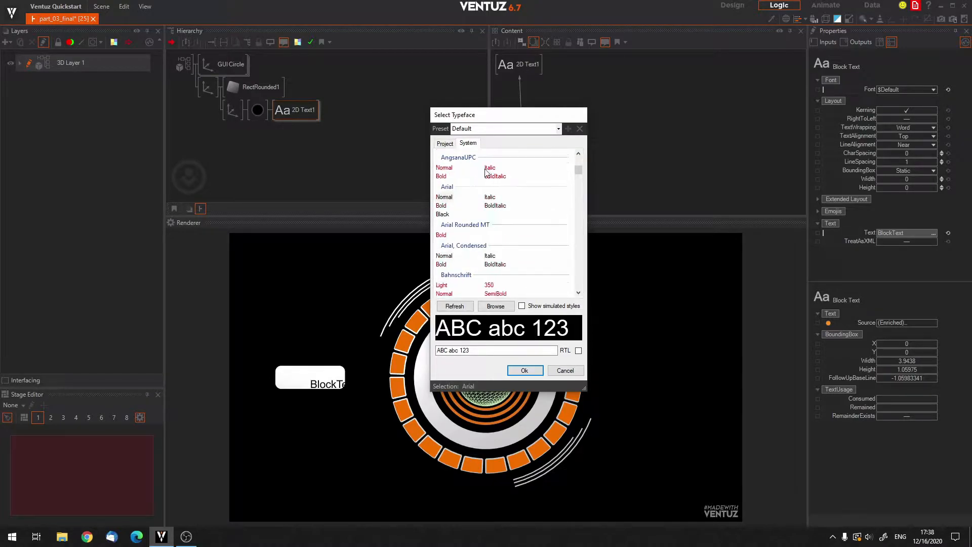
scroll(481, 177, down, 6)
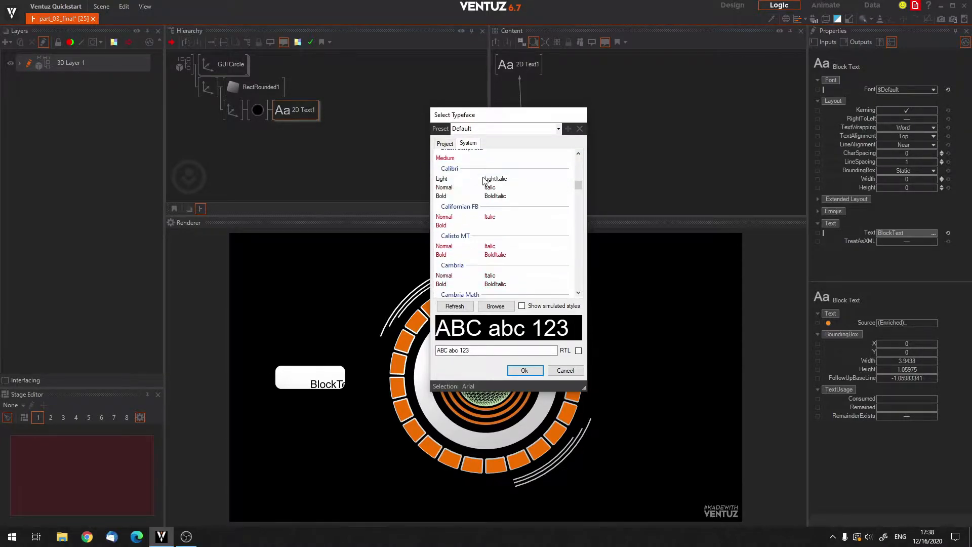
scroll(461, 187, up, 3)
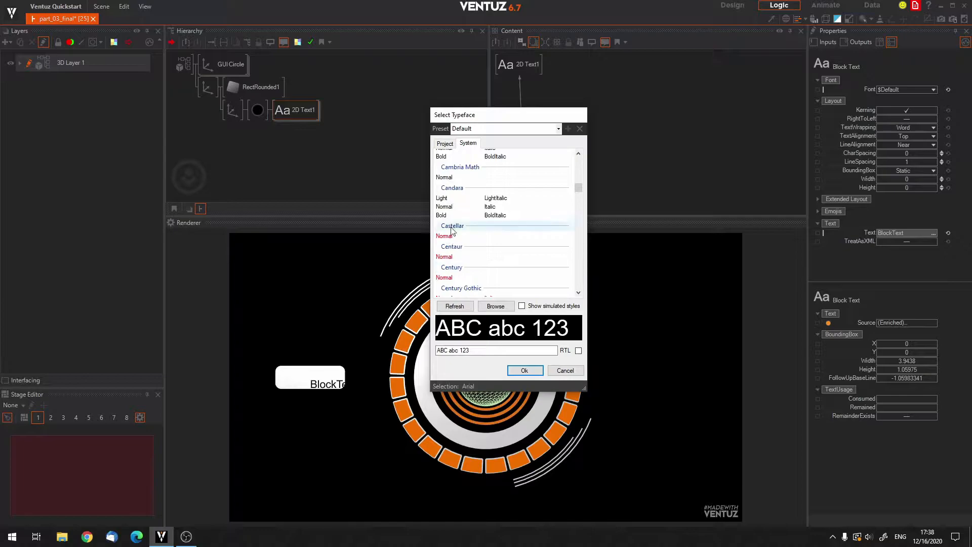
click(441, 199)
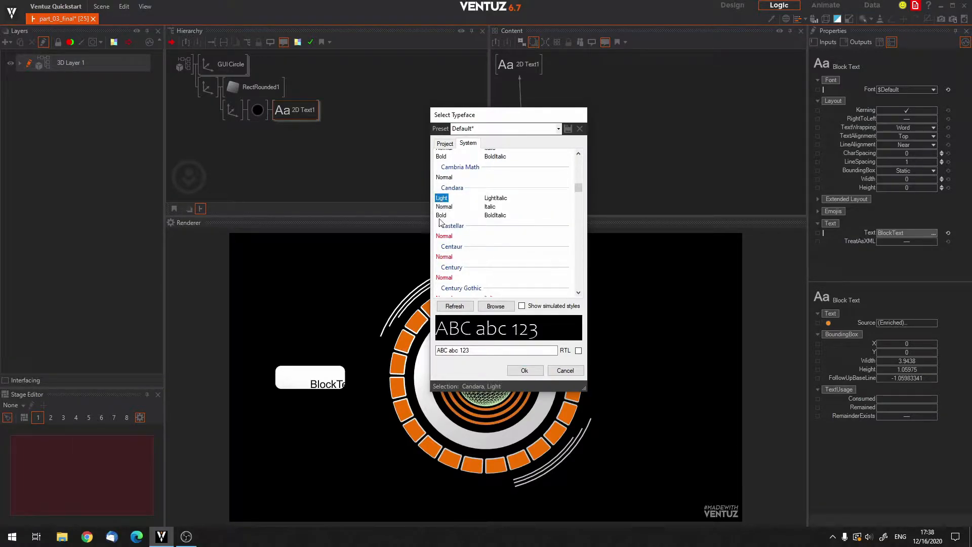
scroll(451, 240, down, 6)
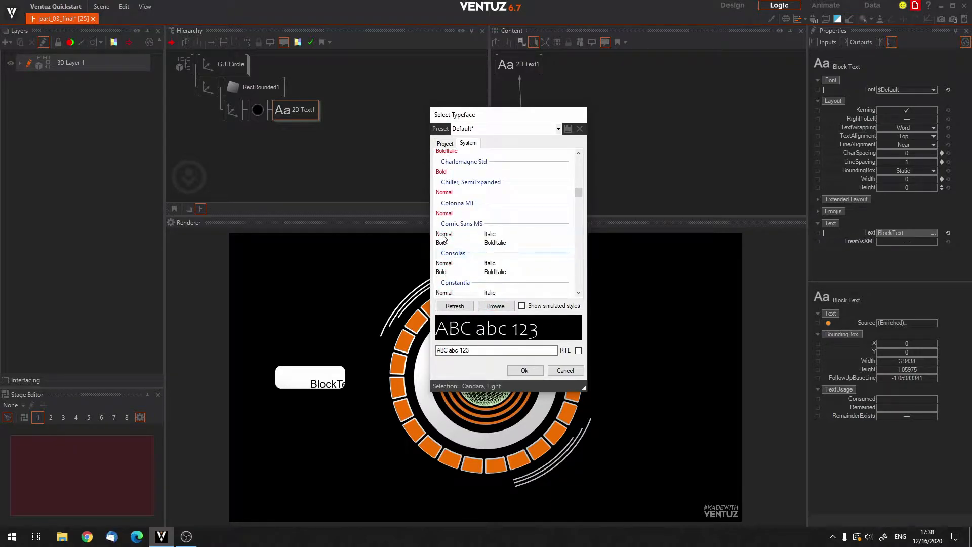
Set the Default font preset to Comic Sans MS Normal and save it to the project settings.
click(443, 234)
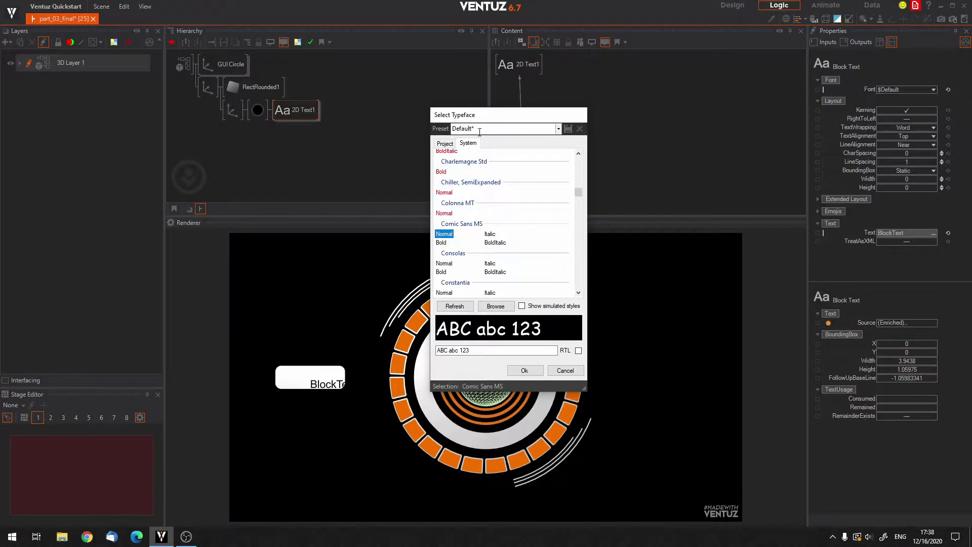
click(441, 242)
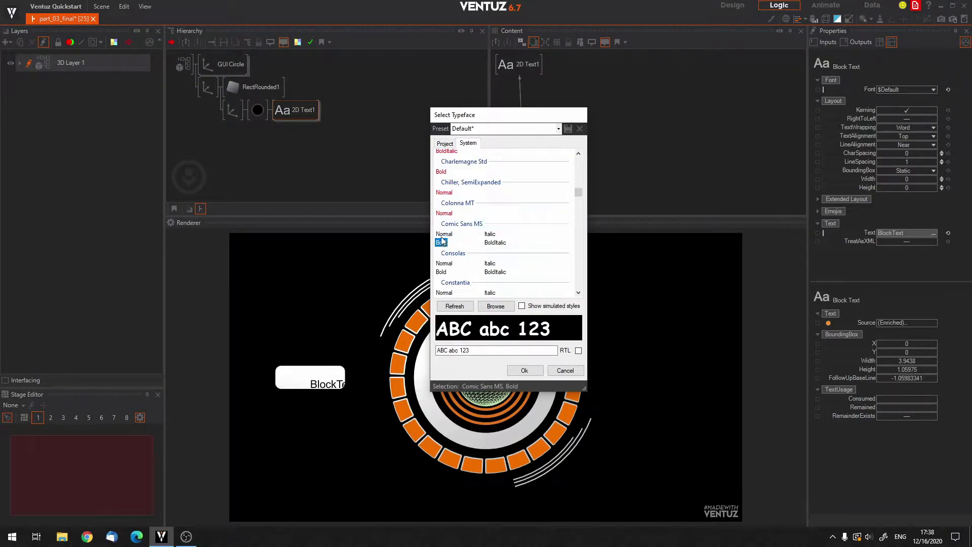
click(441, 235)
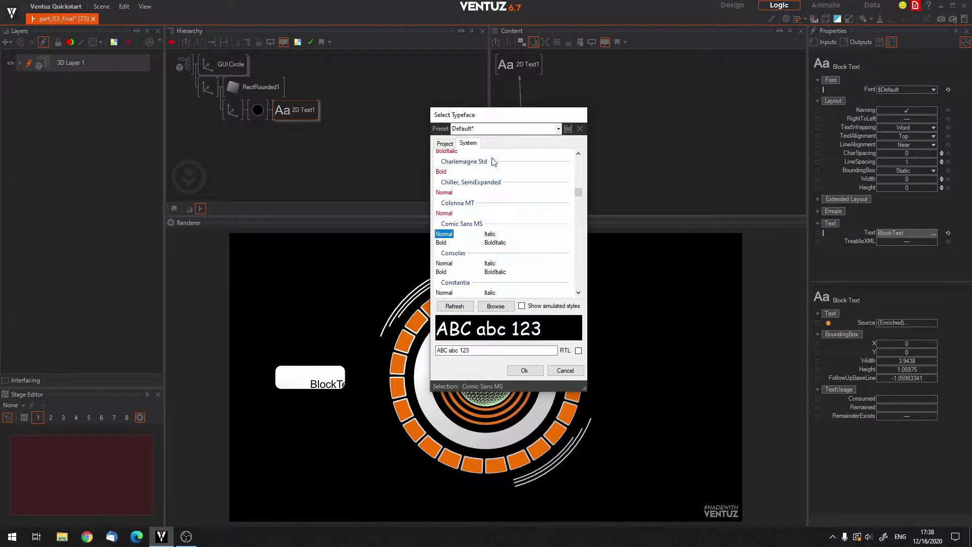
click(569, 128)
click(525, 370)
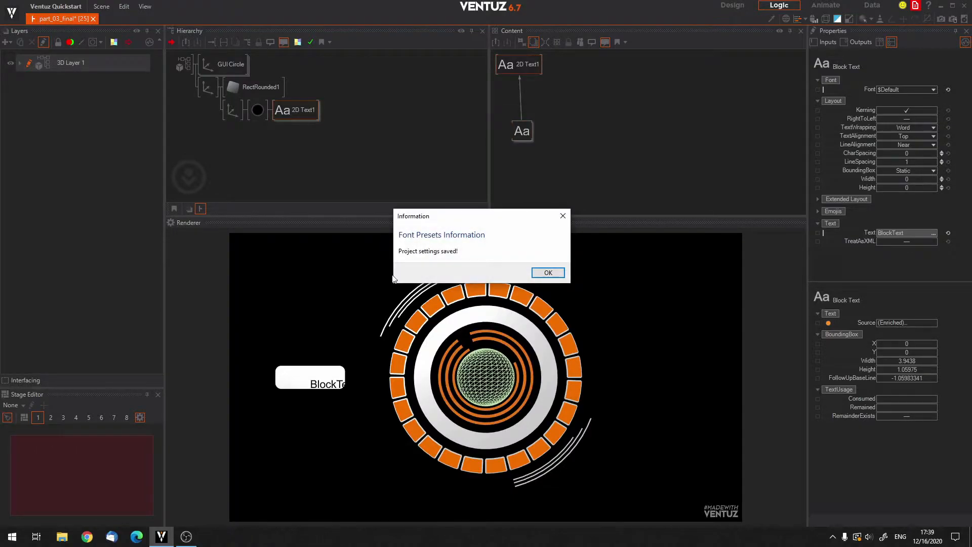
click(547, 273)
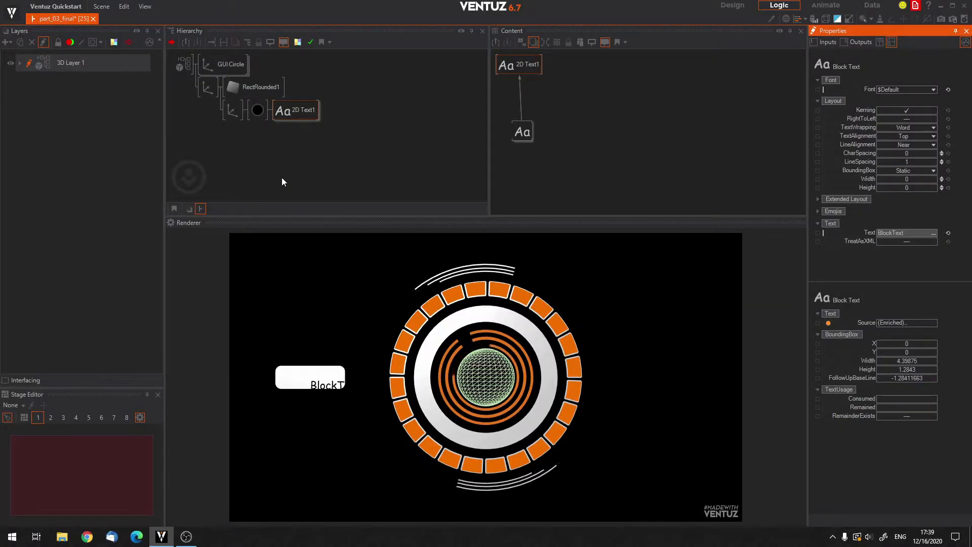
Review the font presets and TextAlignment options available for the Block Text.
click(520, 132)
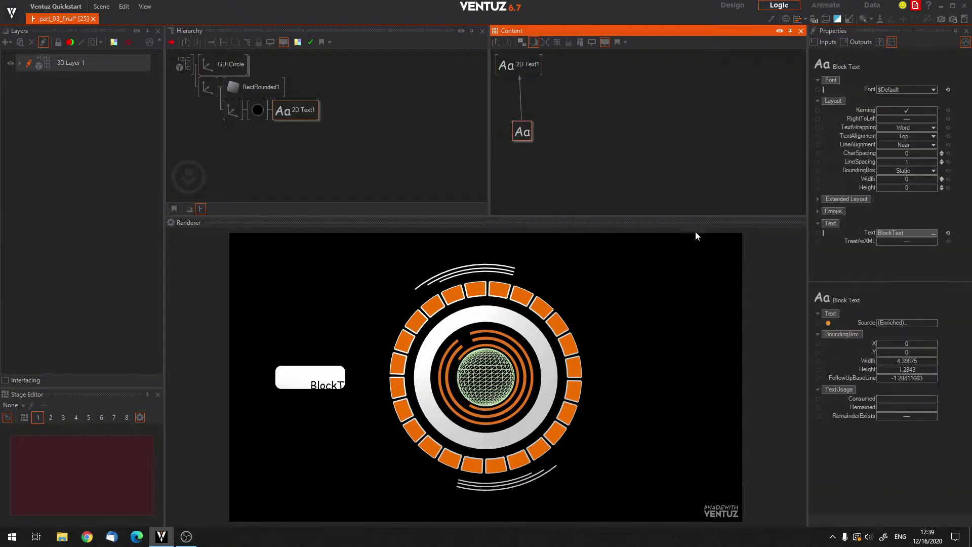
click(932, 90)
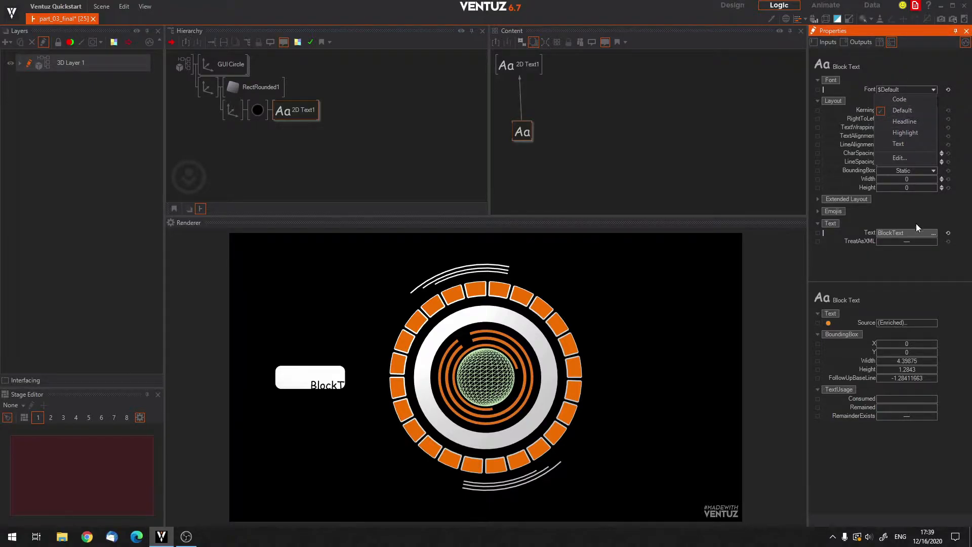
click(919, 206)
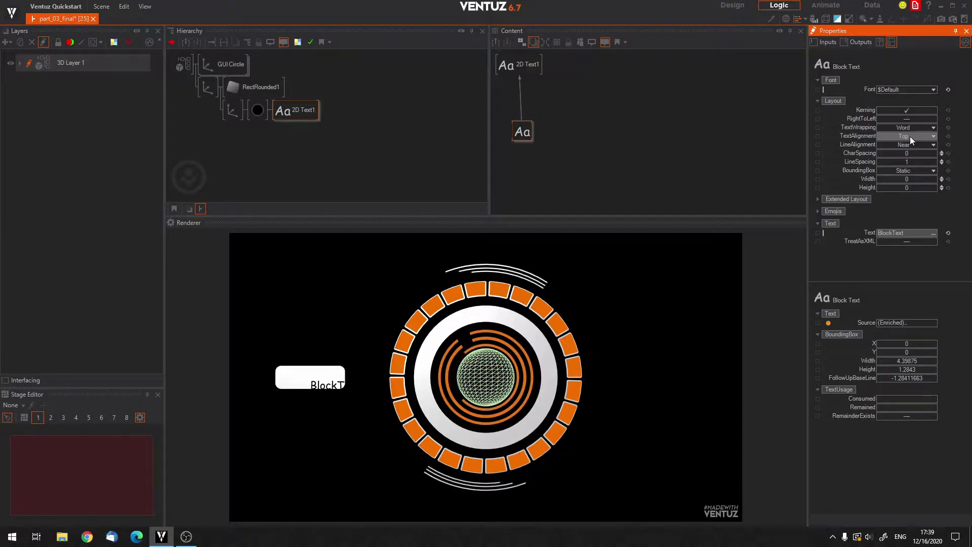
click(932, 136)
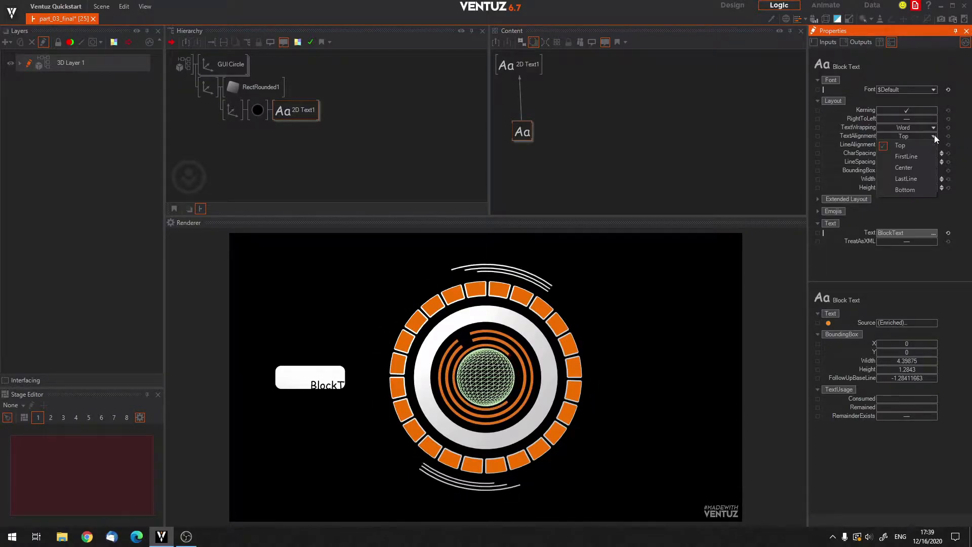
click(955, 138)
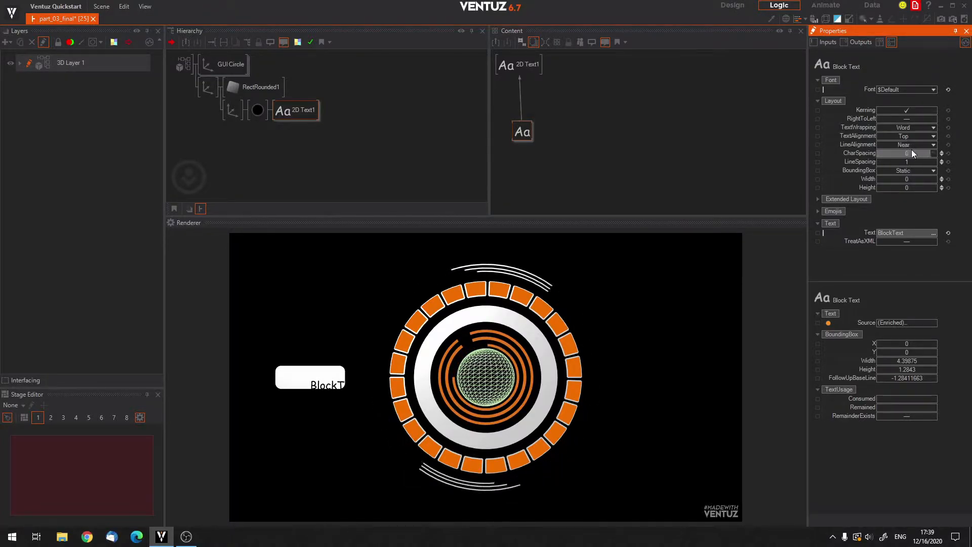
Set the Block Text's LineAlignment and TextAlignment to Center so the label sits centred on the rounded rectangle.
click(933, 145)
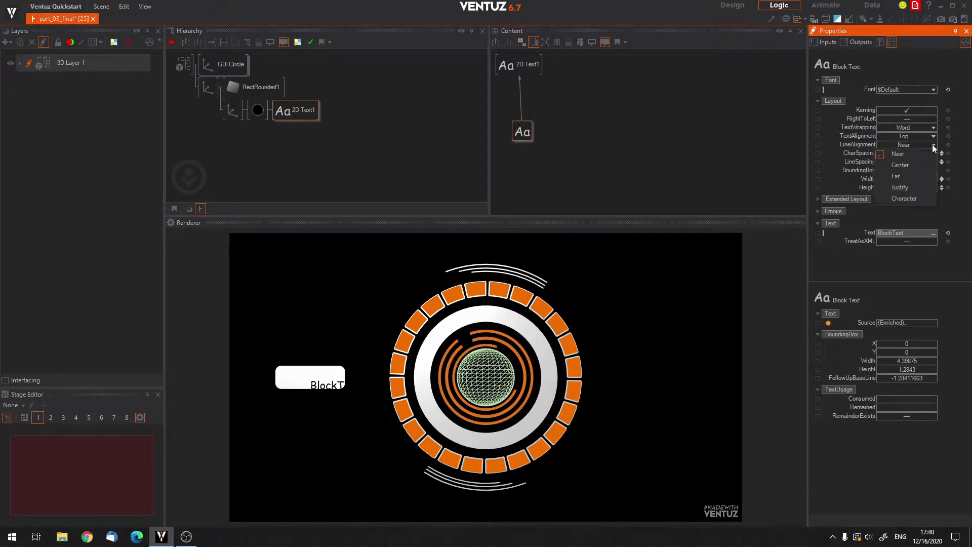
click(900, 164)
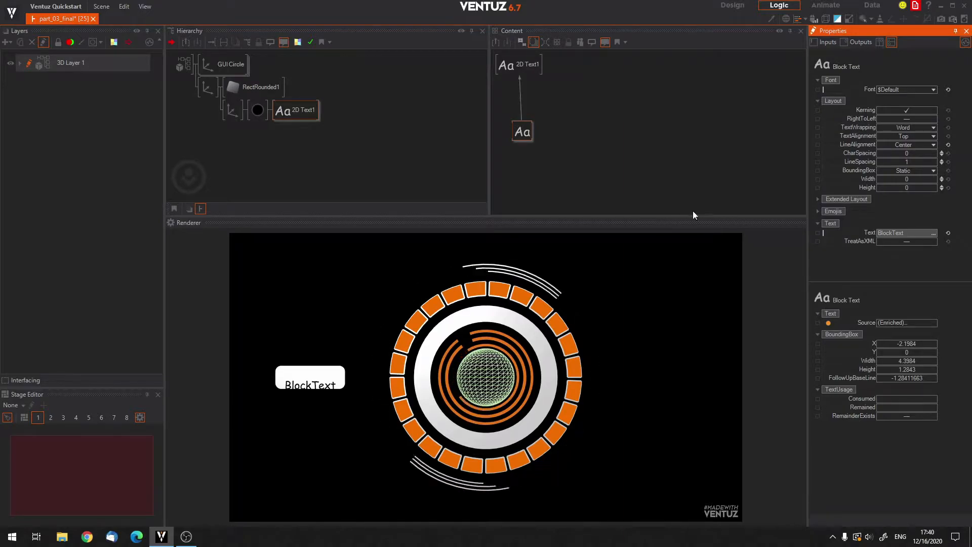
click(933, 136)
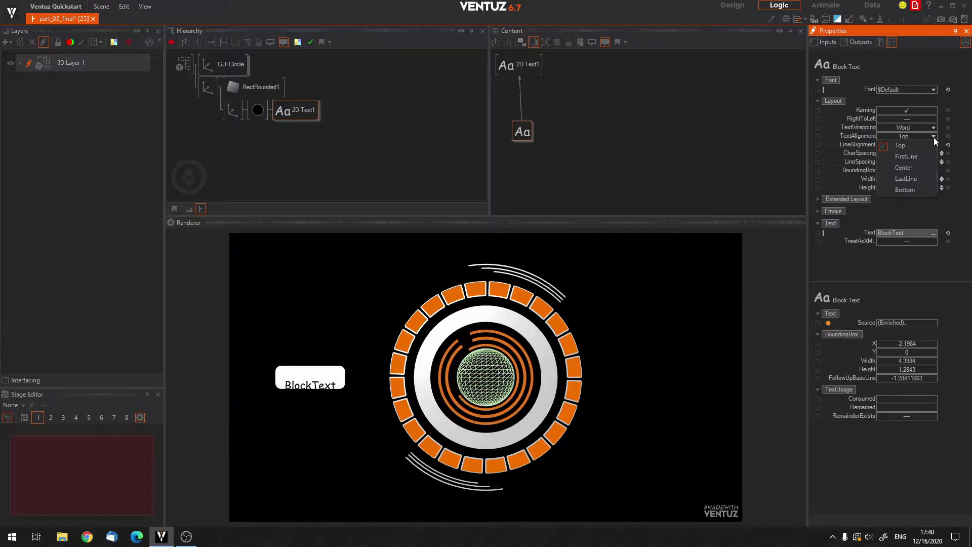
click(897, 170)
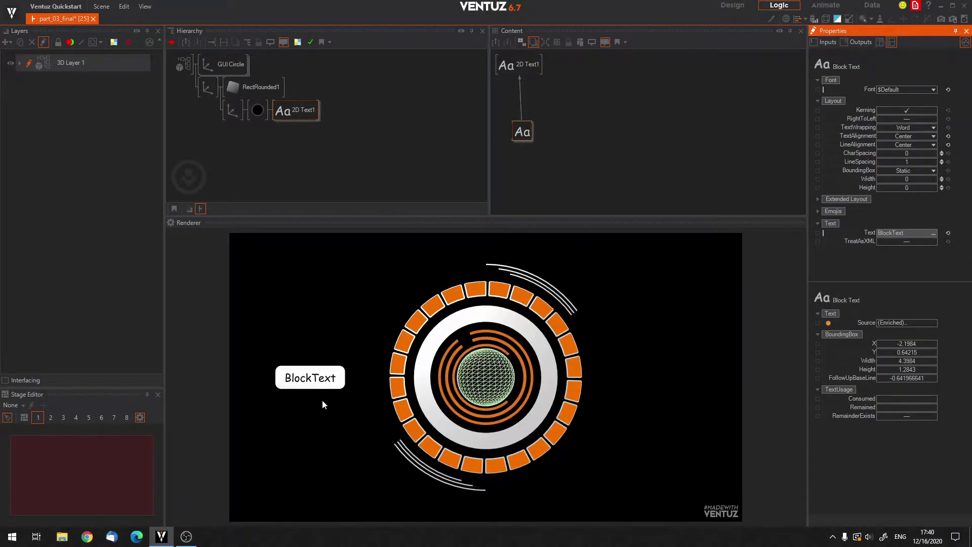
Try shifting the label's axis along X, and change the text material's BaseColor to blue.
click(208, 88)
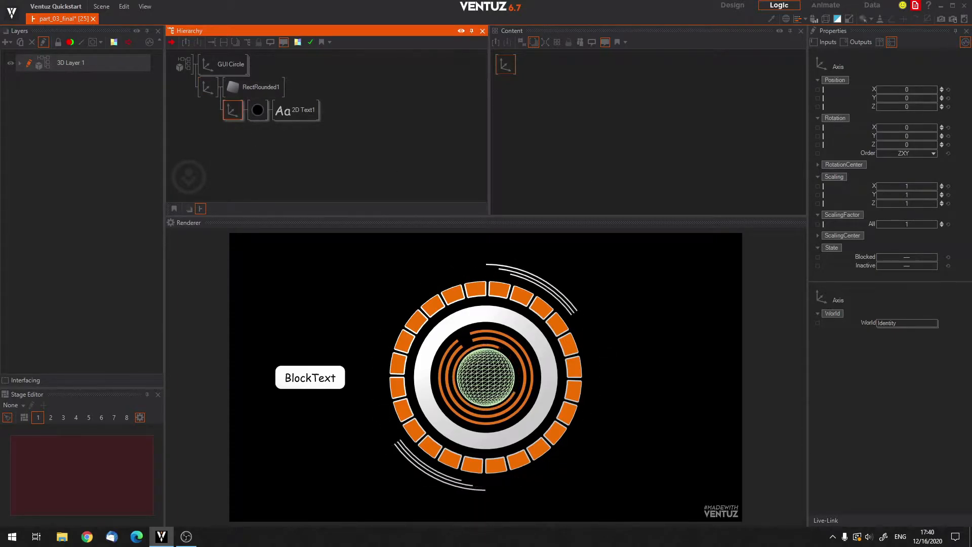
mouse_move(907, 90)
mouse_down()
mouse_move(917, 90)
mouse_move(893, 87)
mouse_up()
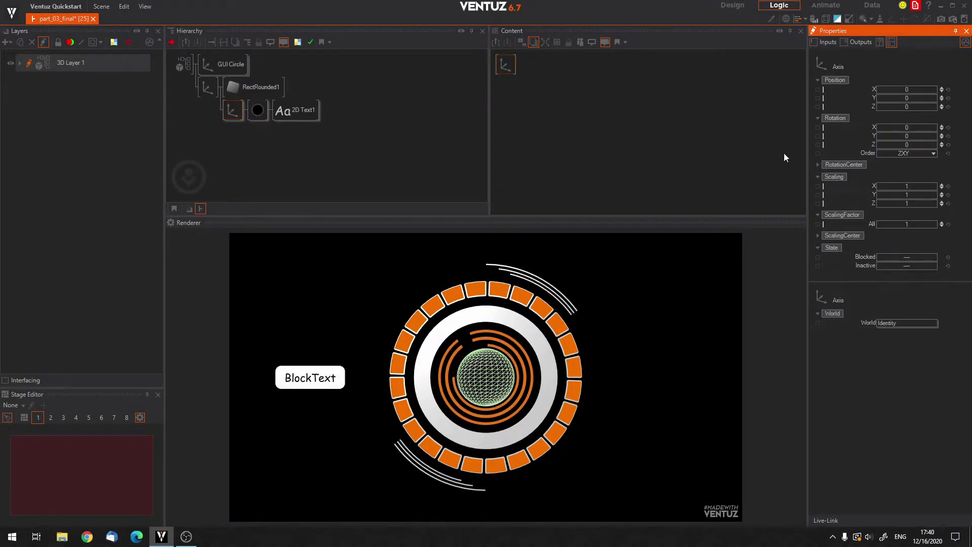
click(257, 110)
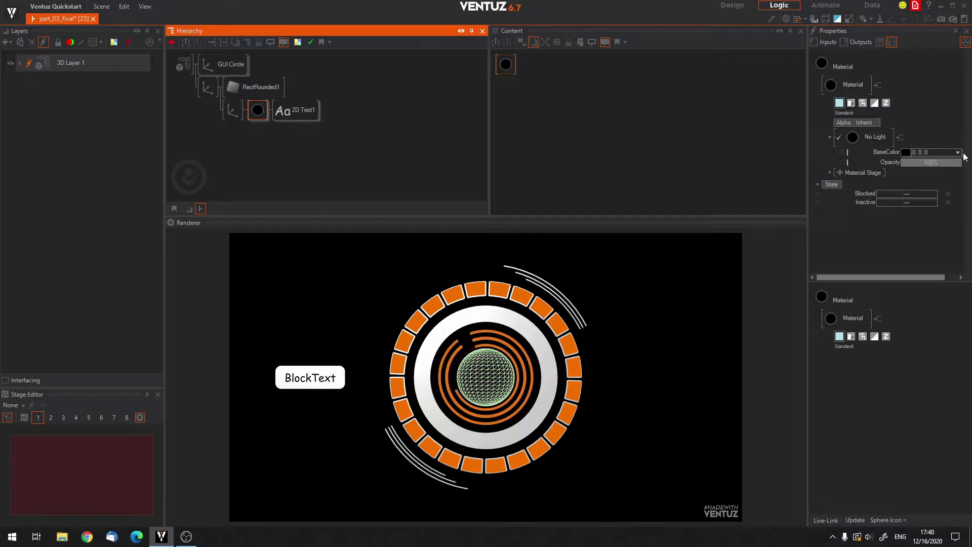
click(957, 152)
drag(932, 183, 968, 185)
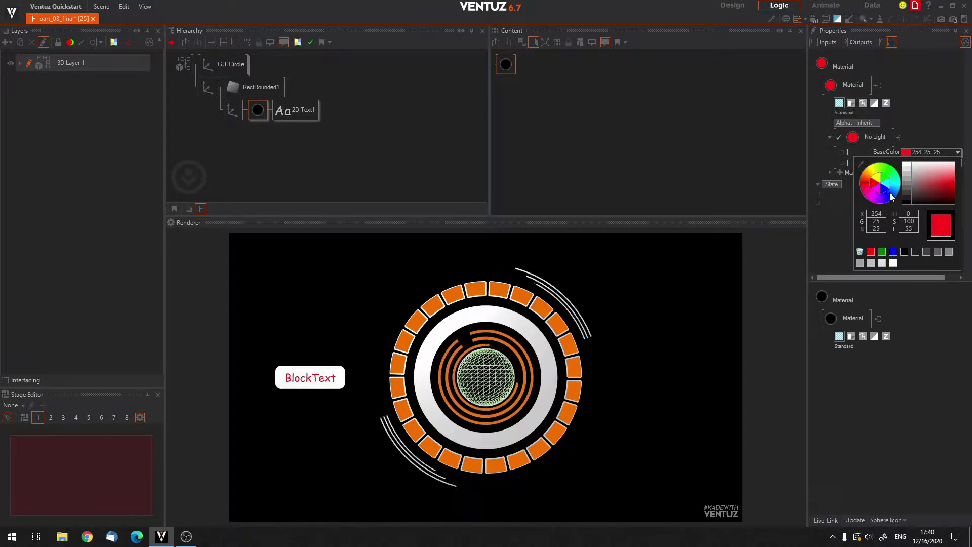
click(885, 193)
Try shifting the label's axis along X and scaling the whole button through its parent axis.
click(234, 107)
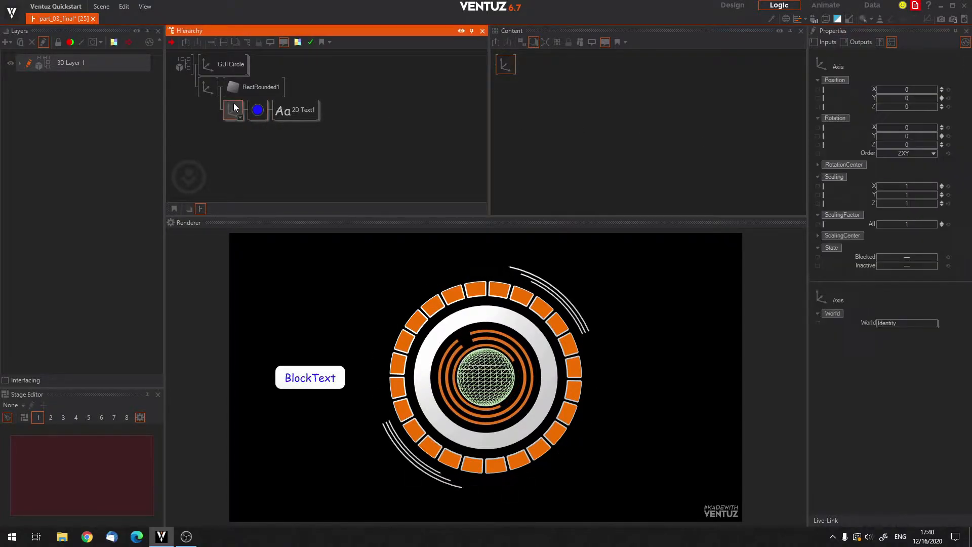
mouse_move(907, 89)
mouse_down()
mouse_move(926, 90)
mouse_move(903, 90)
mouse_up()
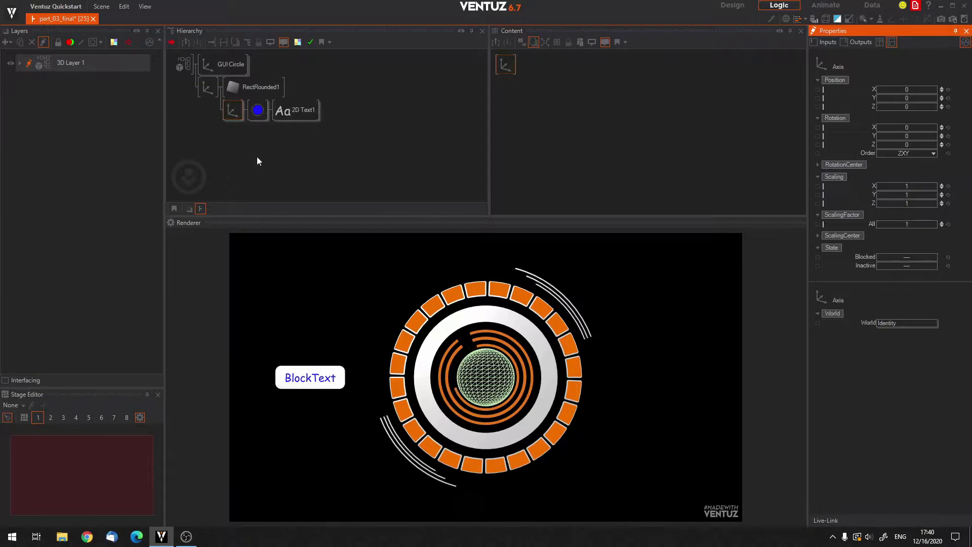
click(288, 174)
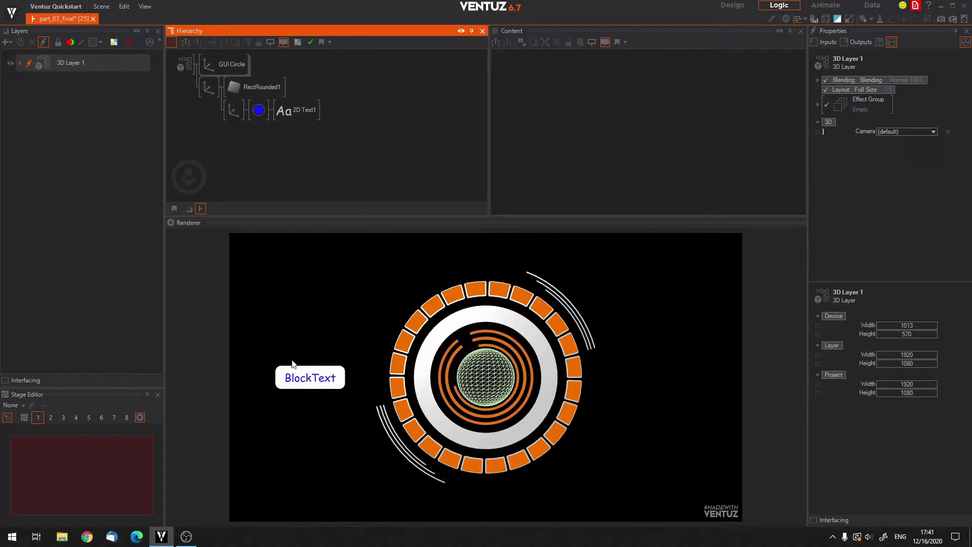
click(303, 384)
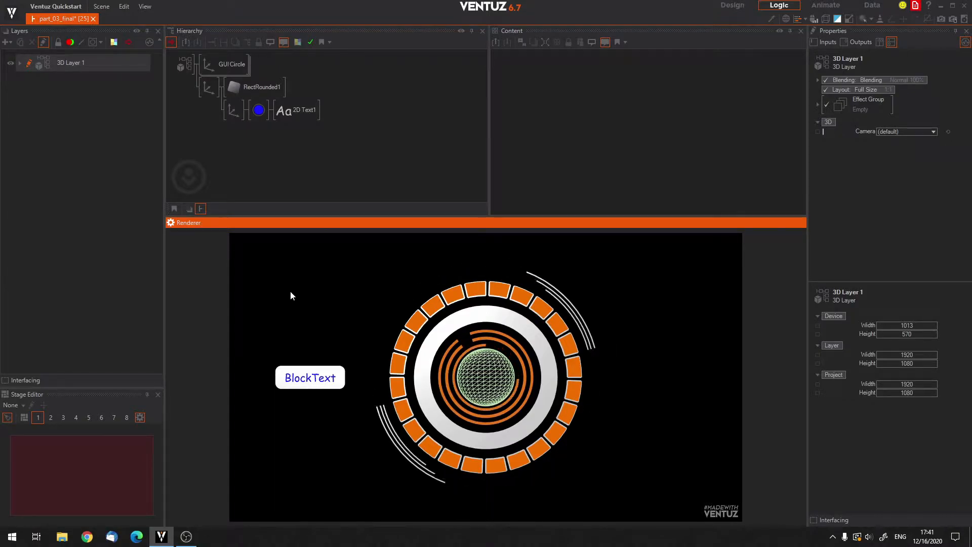
click(210, 87)
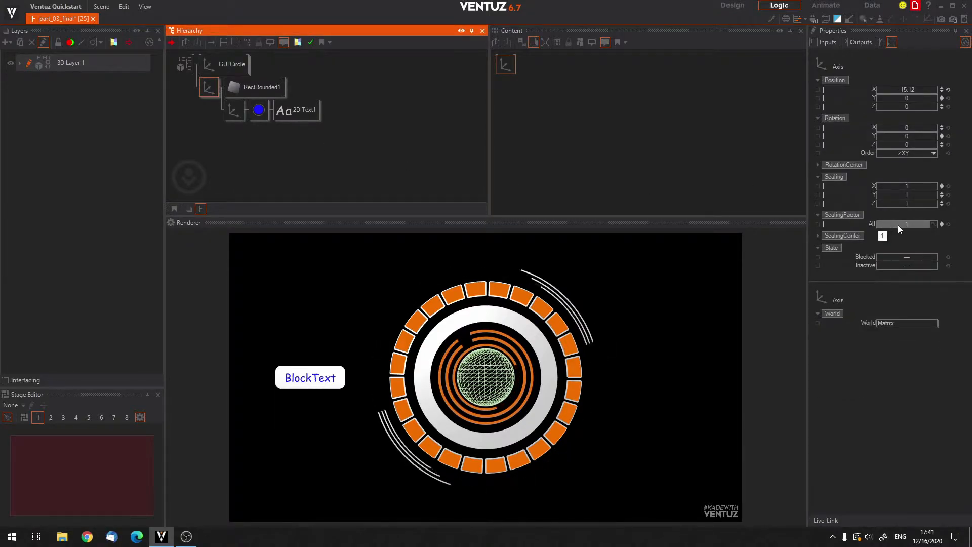
drag(898, 225, 894, 223)
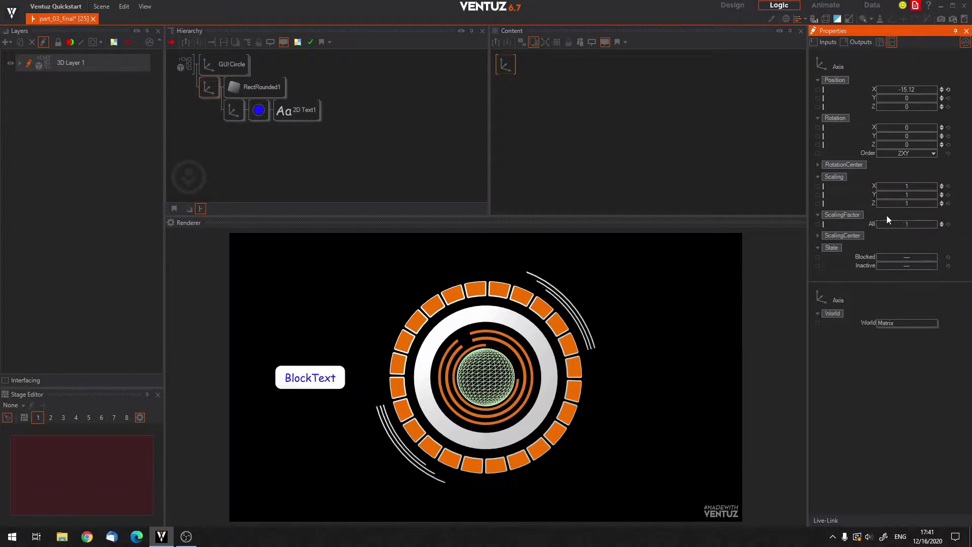
Rename the parent axis of the rounded rectangle and text as "button".
click(207, 90)
key(F2)
text(button)
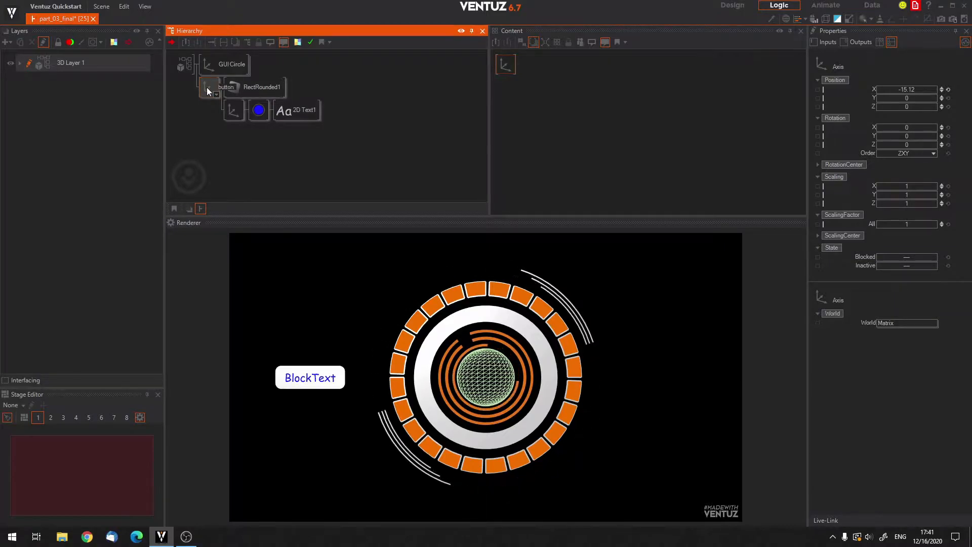
key(Return)
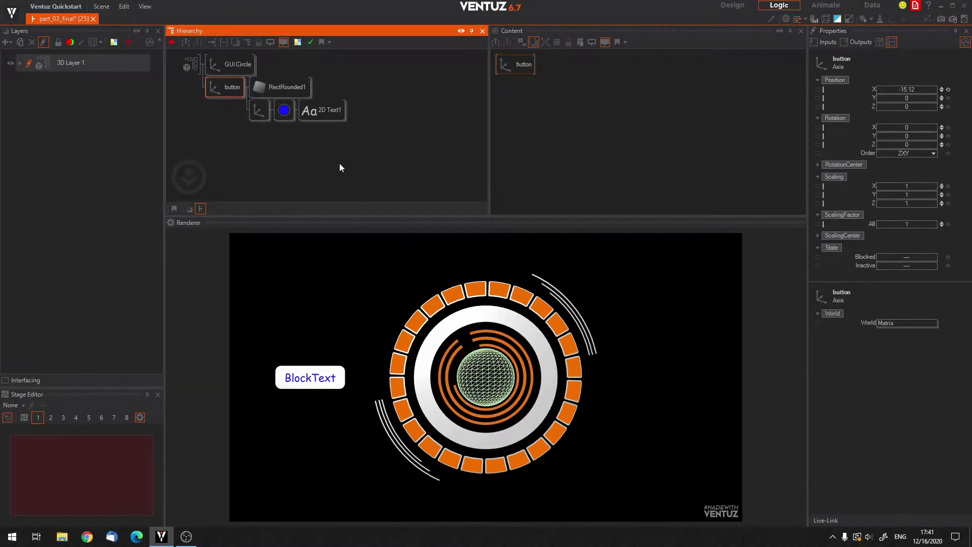
click(266, 165)
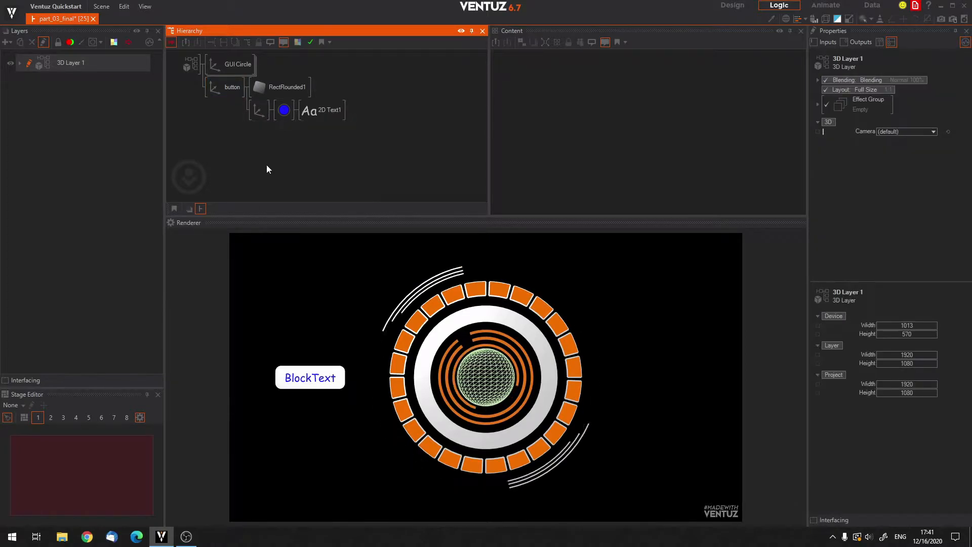
Add a Mover node to the button axis's content and place the button node beside it.
click(226, 85)
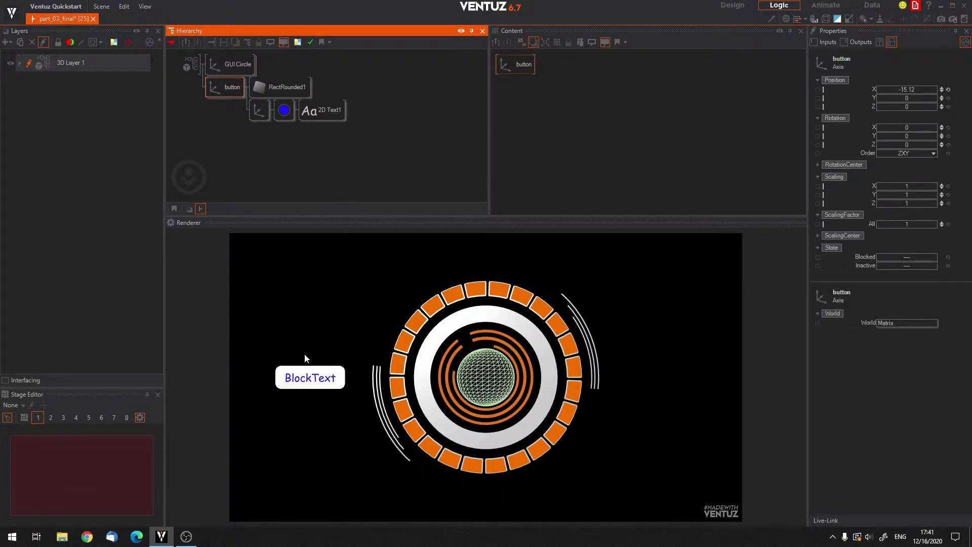
click(306, 376)
double_click(567, 123)
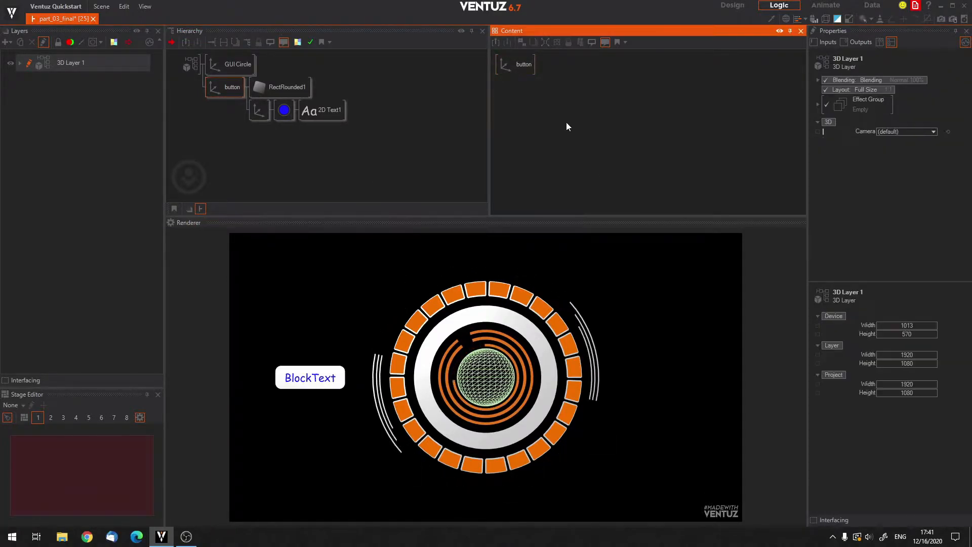
text(mover)
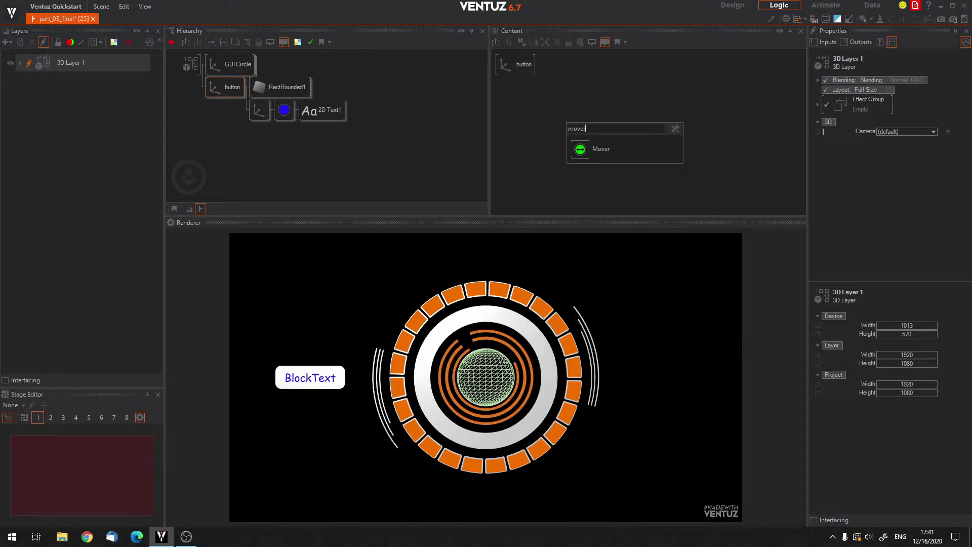
click(579, 153)
click(590, 96)
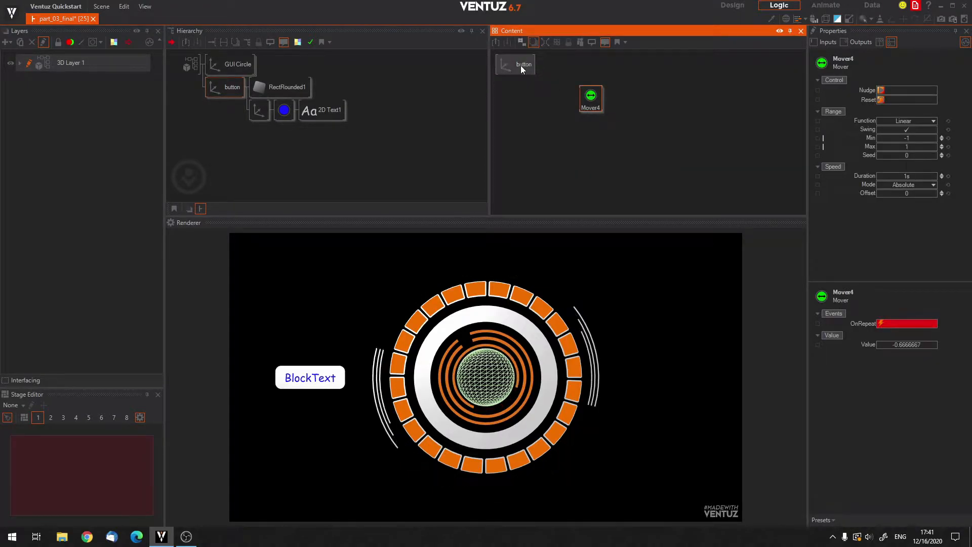
drag(520, 63, 534, 99)
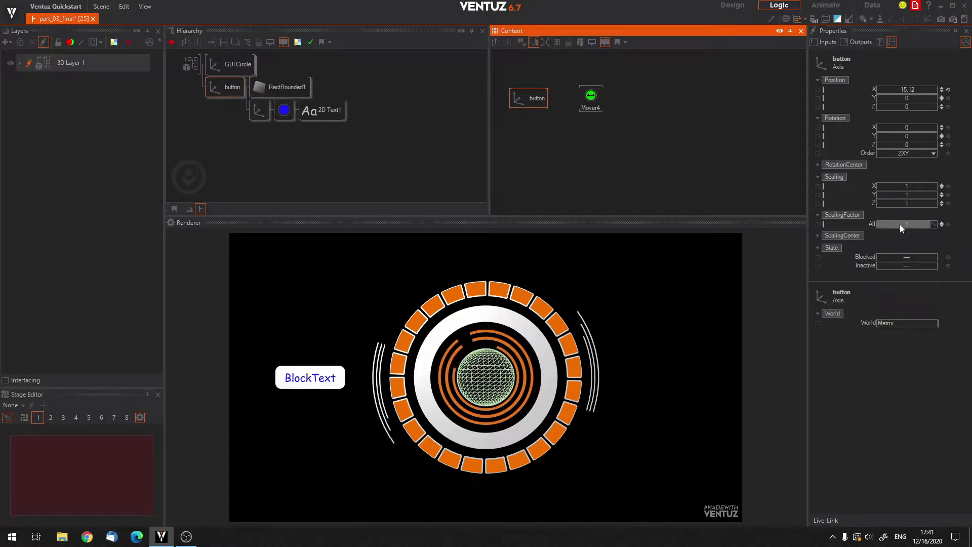
Try out the button axis's overall scaling factor, and bind that property to the Mover.
click(312, 366)
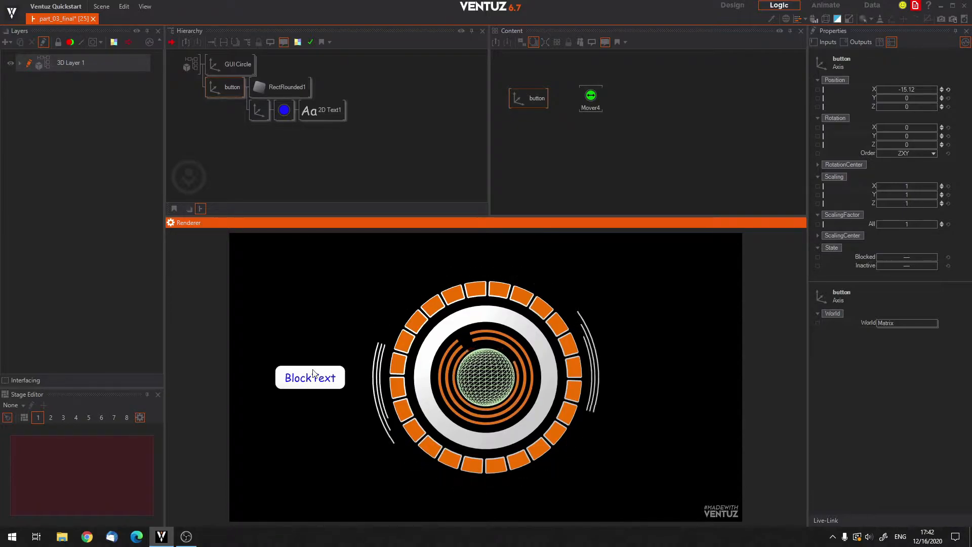
click(591, 98)
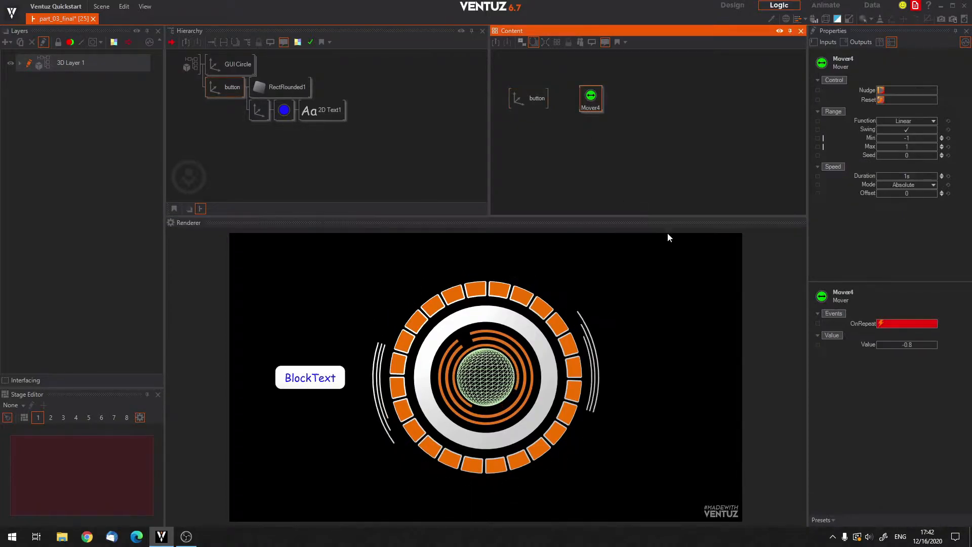
click(547, 104)
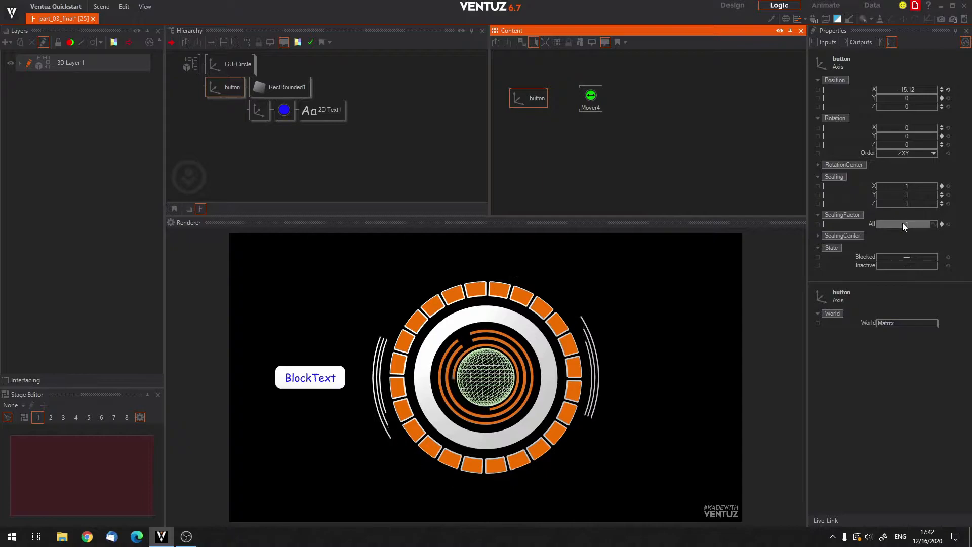
drag(910, 224, 891, 223)
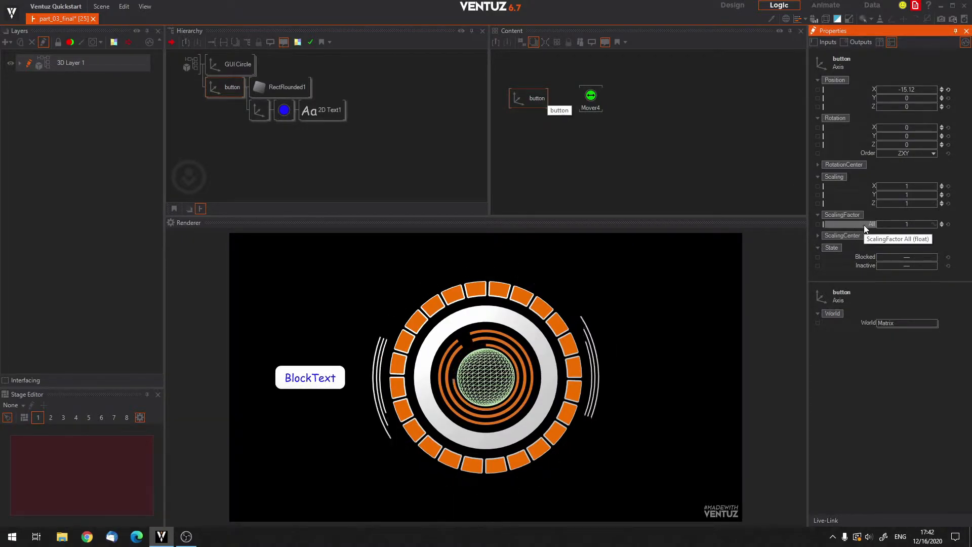
drag(865, 226, 603, 97)
Set the Mover's Min value to 0.9.
click(592, 101)
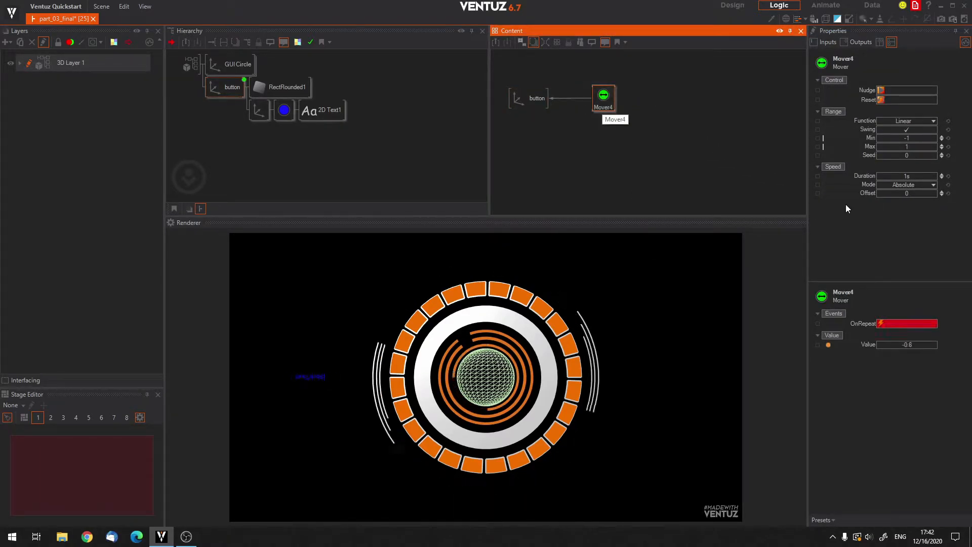
click(906, 129)
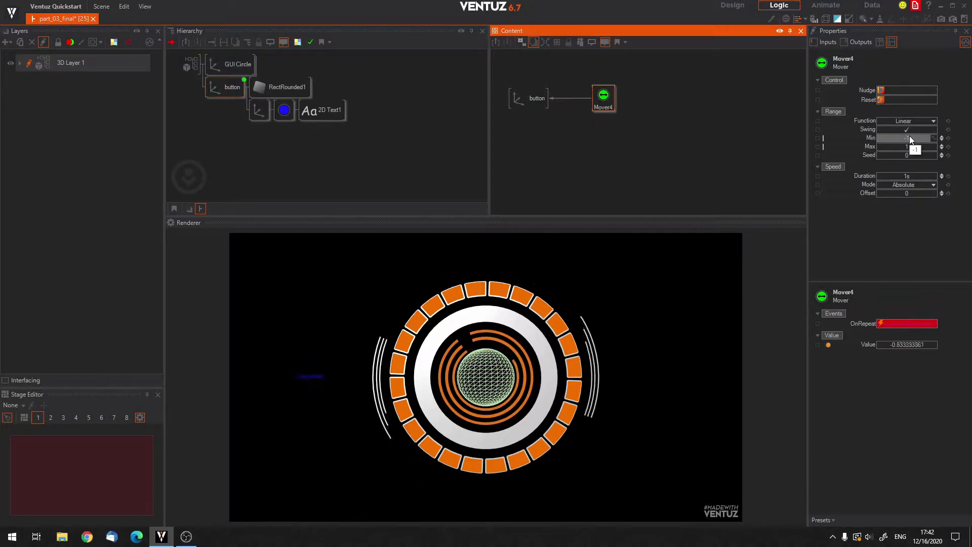
click(909, 135)
text(0.9)
key(Tab)
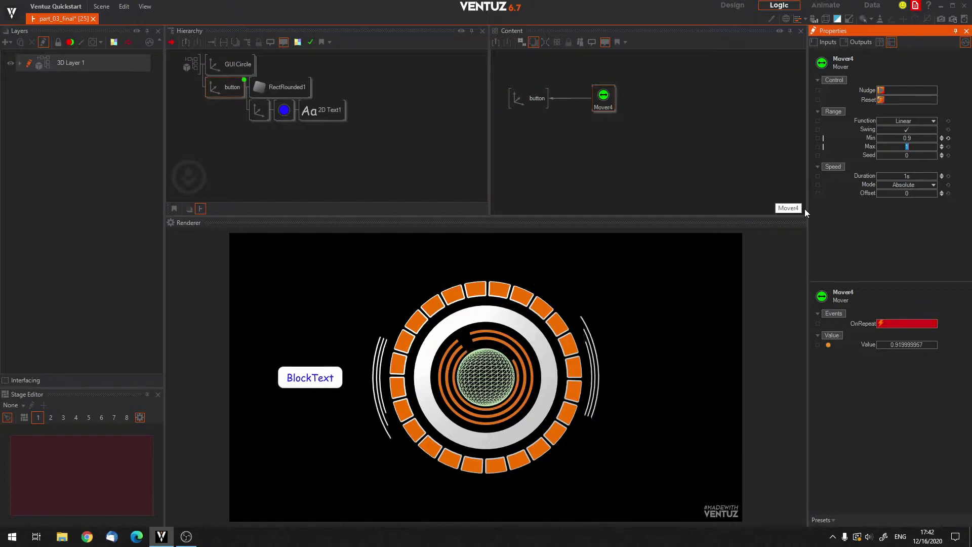
Shorten the Mover's Duration, trying 0.5 s first and settling on 0.25 s.
click(903, 175)
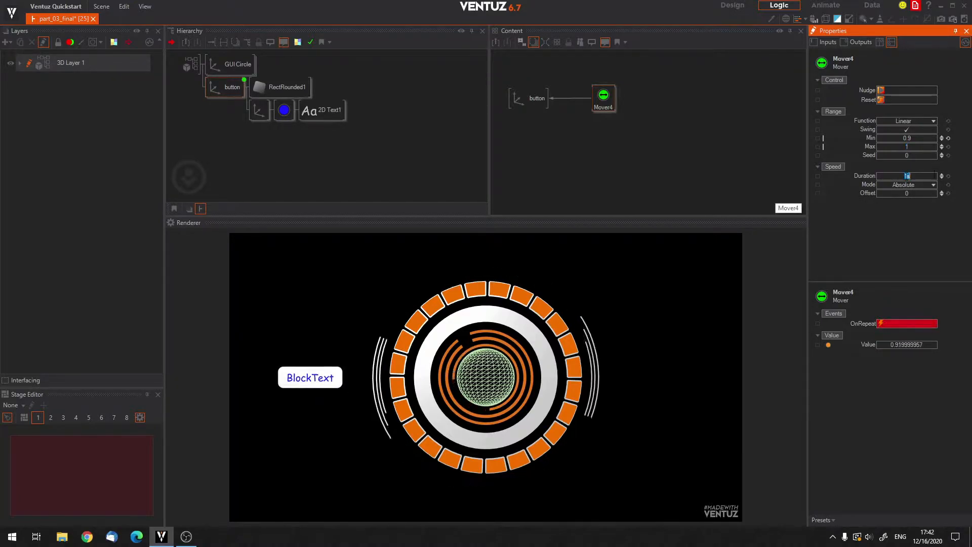
text(0.5)
key(Return)
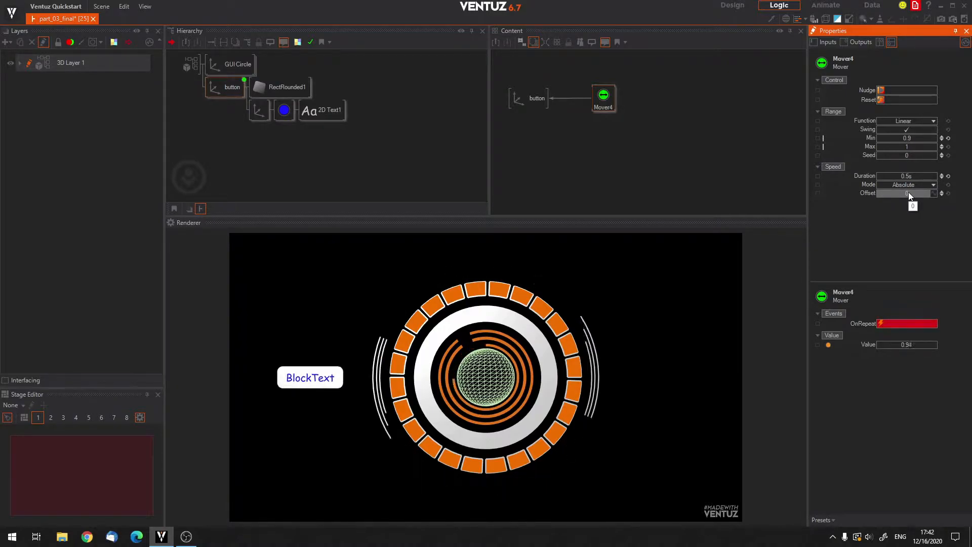
click(912, 178)
text(0.2)
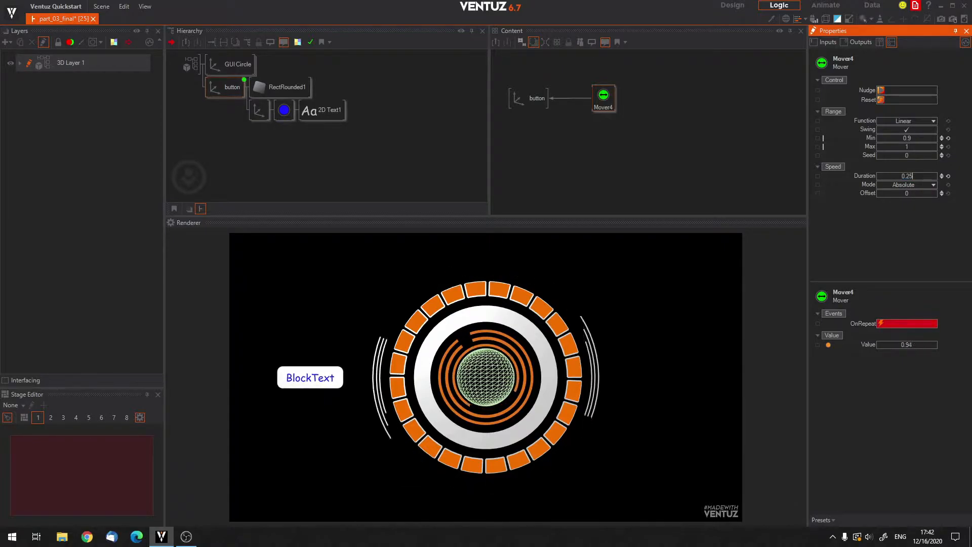
text(5)
key(Return)
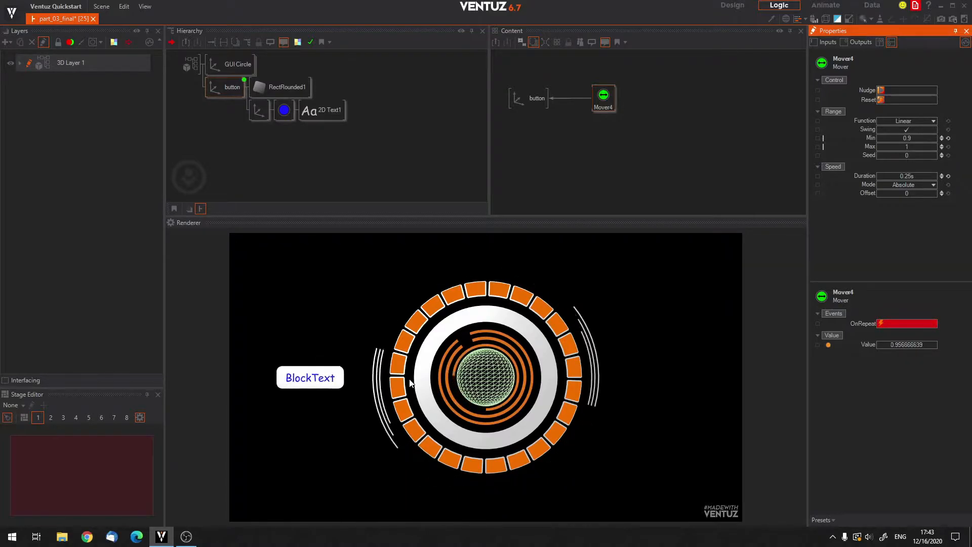
Set the Mover's Mode to OneShot and nudge it to test a single swing.
click(310, 379)
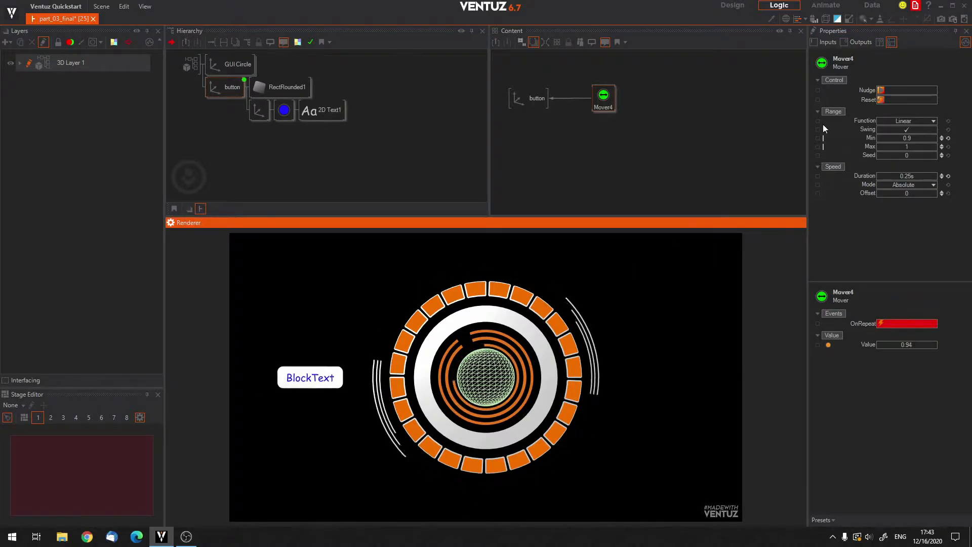
click(932, 186)
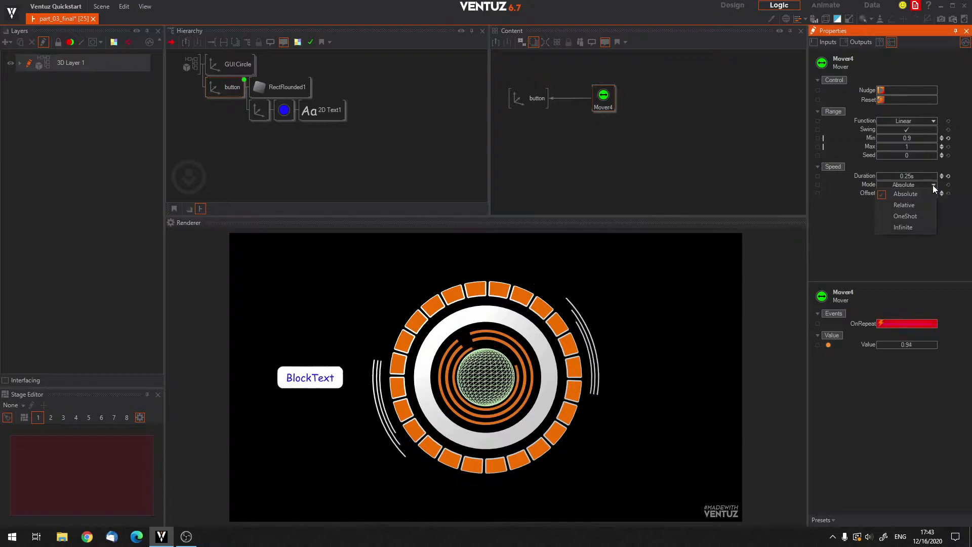
click(865, 210)
click(934, 185)
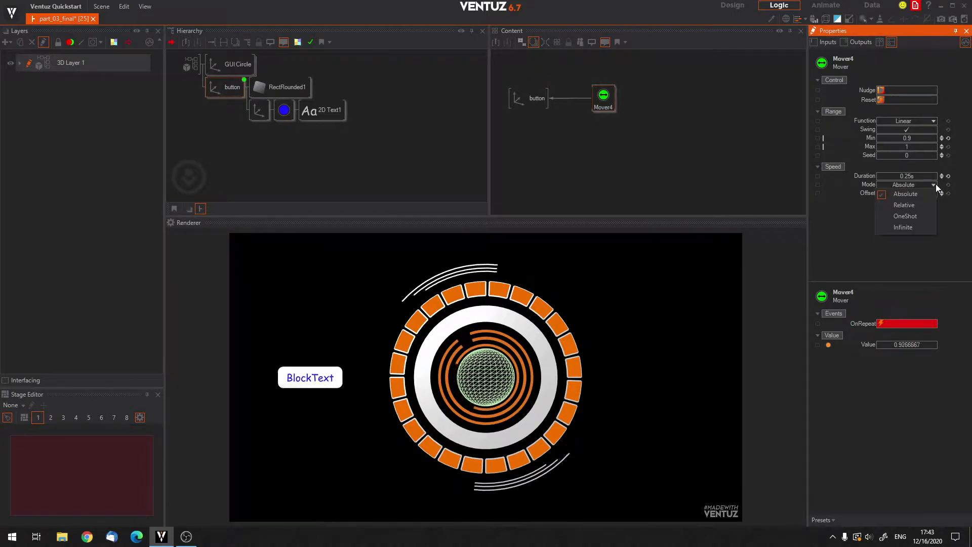
click(907, 217)
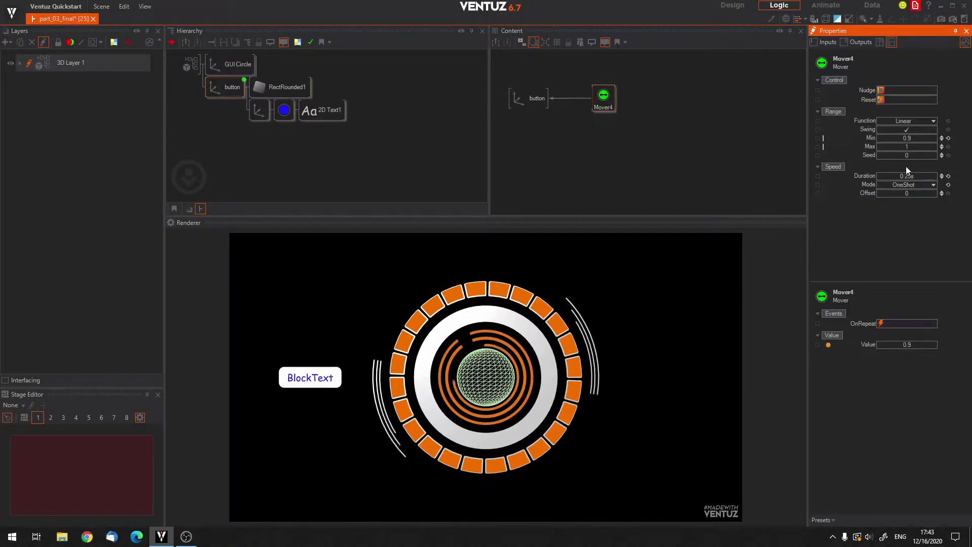
click(882, 90)
click(883, 89)
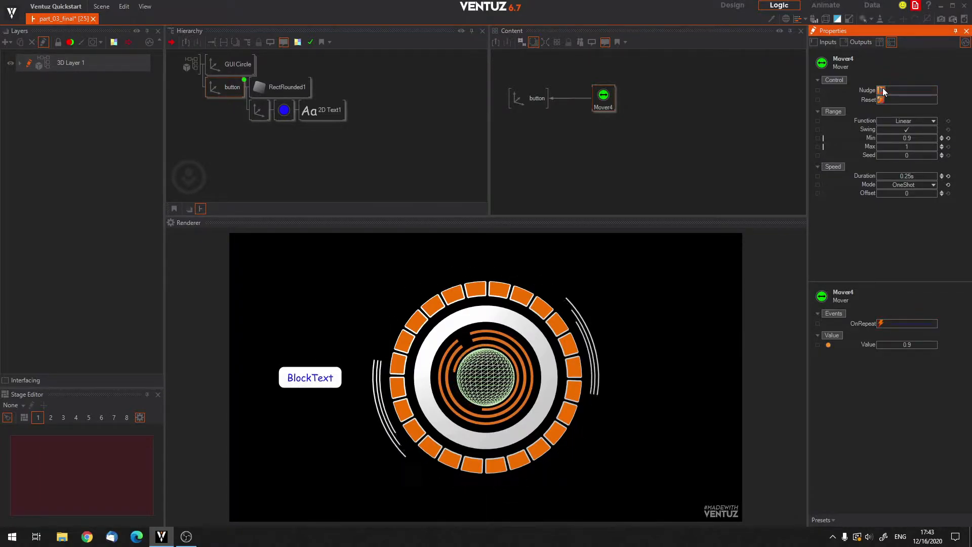
Swap the Mover's range so that Min is 1 and Max is 0.9.
click(888, 137)
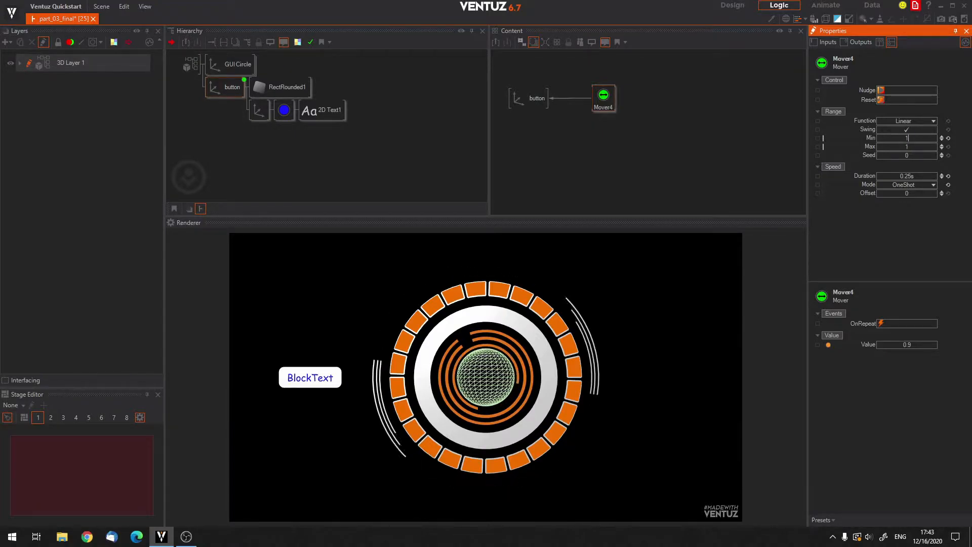
key(Tab)
text(0.9)
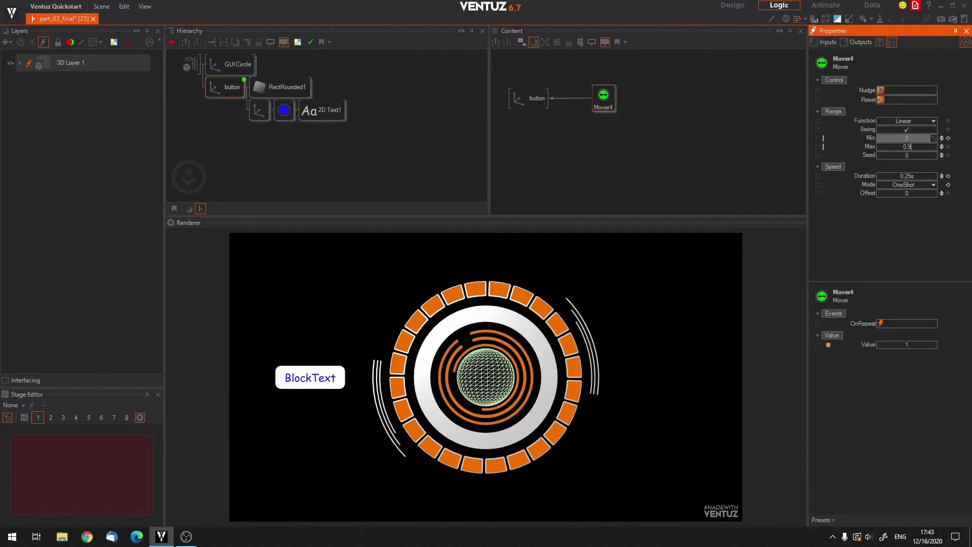
Nudge the Mover repeatedly to test the button's press animation in the render output.
click(880, 90)
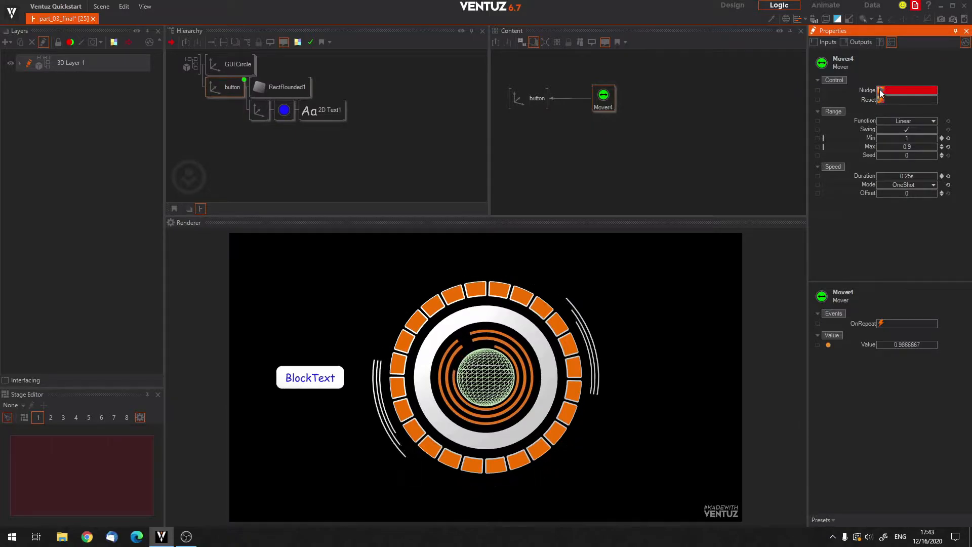
click(880, 89)
click(880, 90)
click(880, 90)
click(880, 90)
click(880, 89)
click(880, 90)
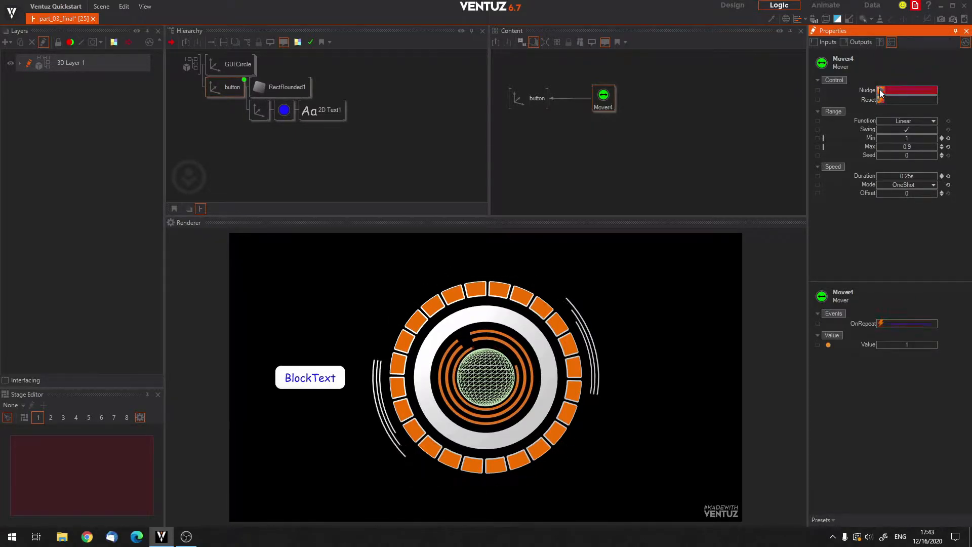
click(880, 90)
click(880, 89)
click(881, 90)
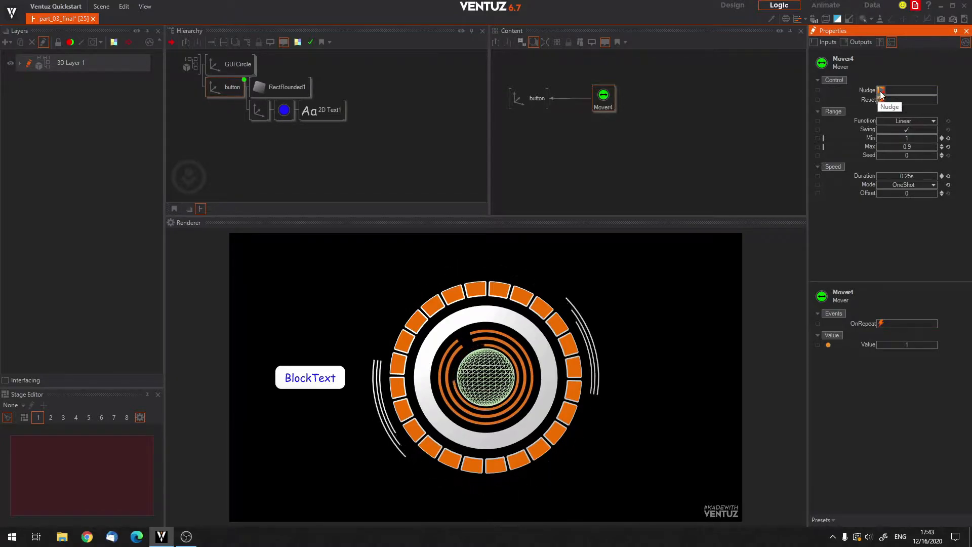
click(881, 91)
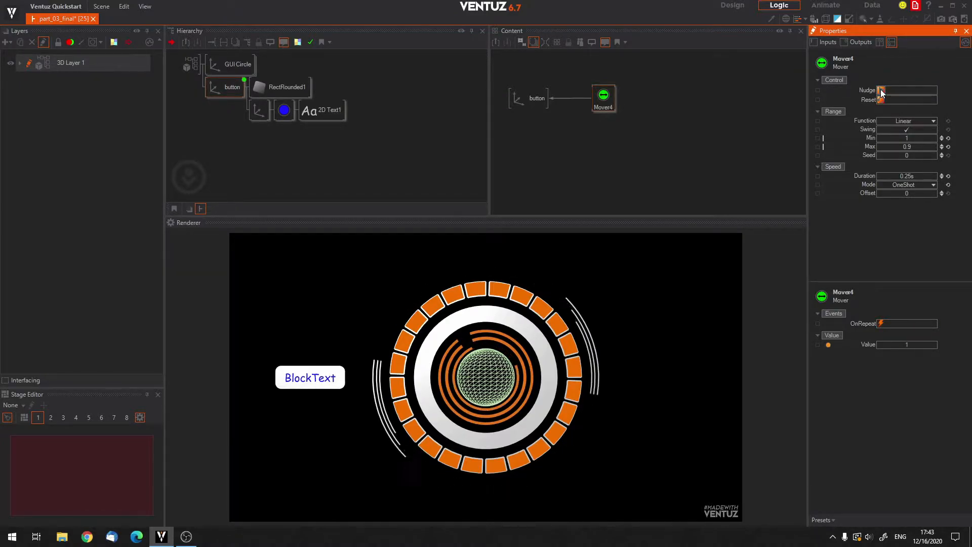
Insert a Touch Button interaction node from the Toolbox between the button axis and its rounded rectangle and text branches.
click(309, 379)
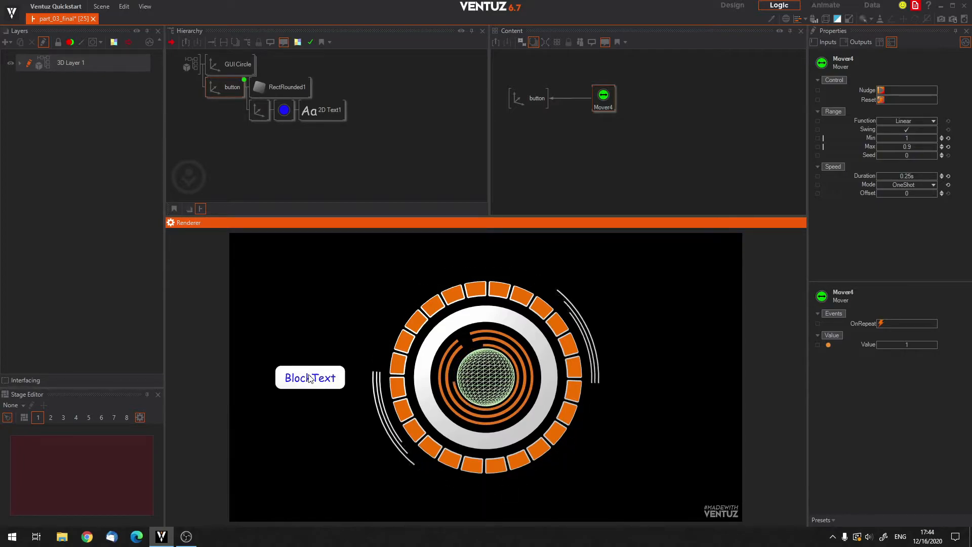
click(283, 190)
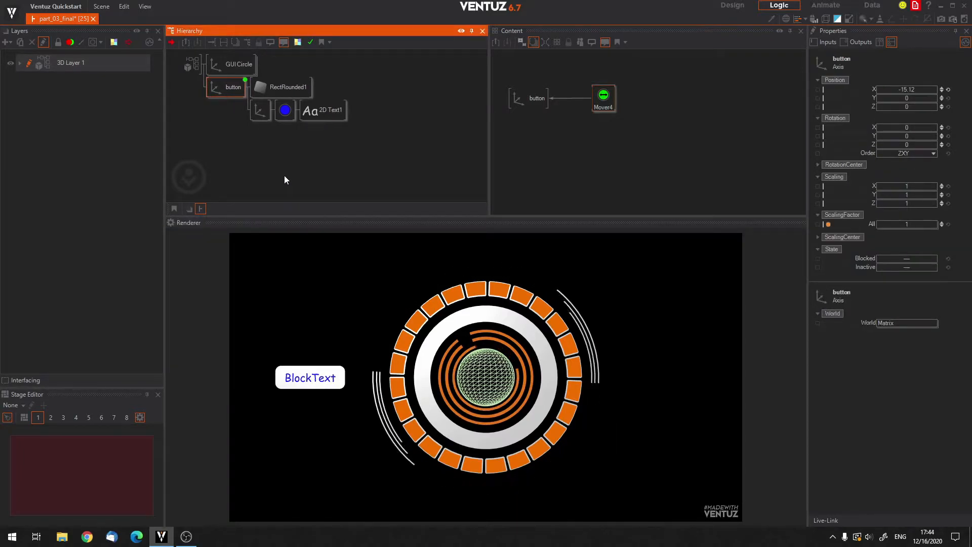
click(284, 176)
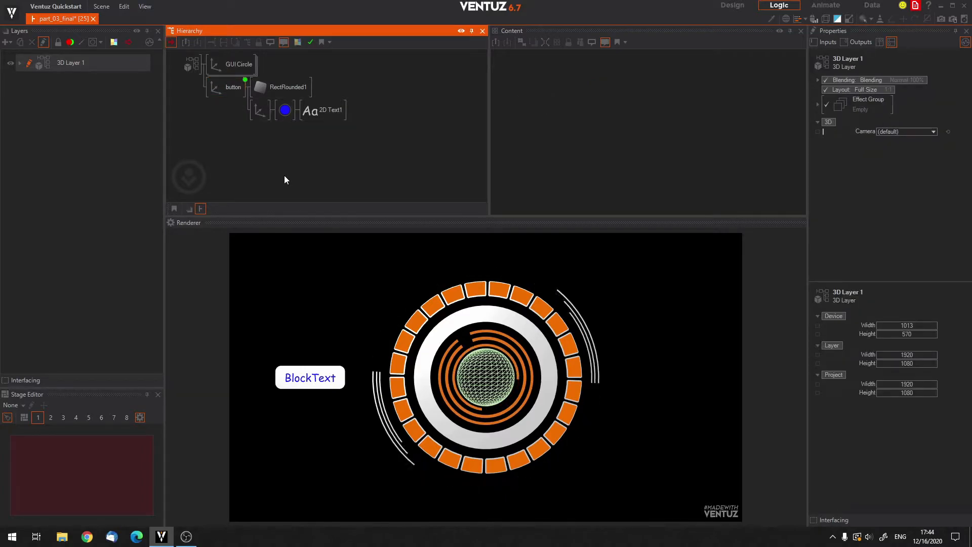
click(149, 6)
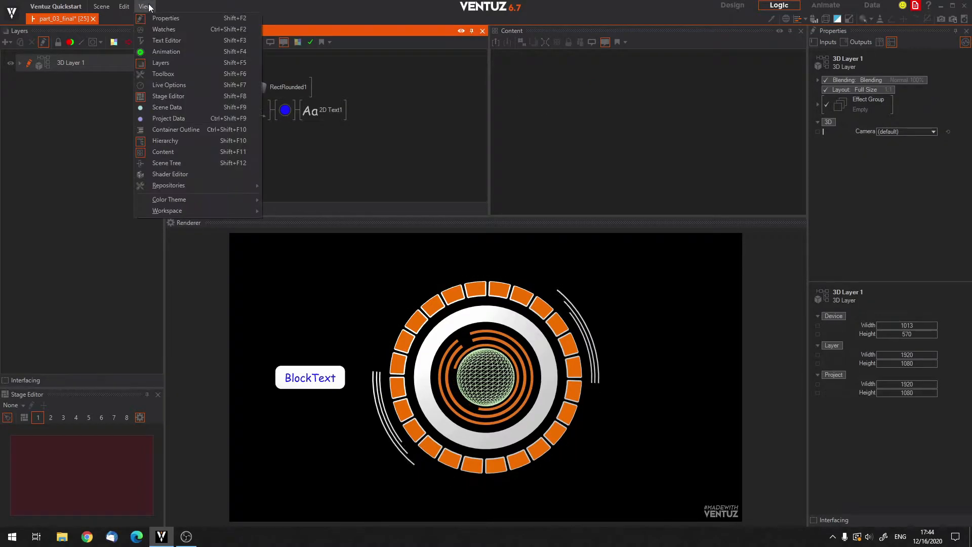
click(162, 74)
drag(366, 171, 344, 132)
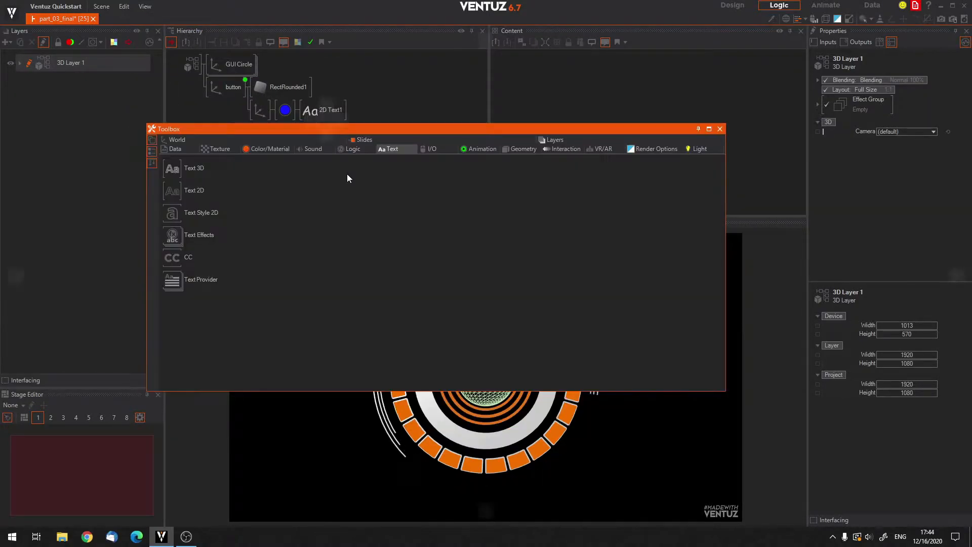
drag(431, 126, 438, 118)
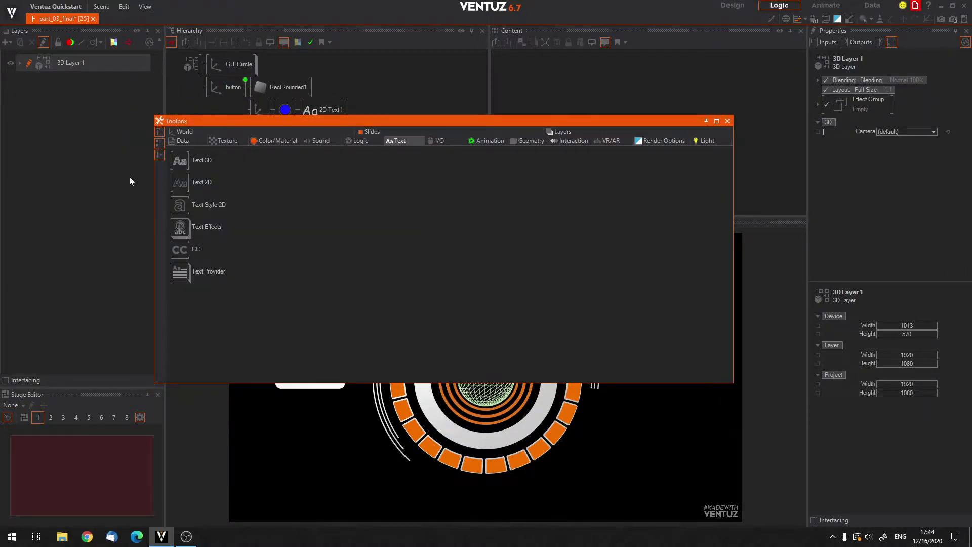
click(575, 141)
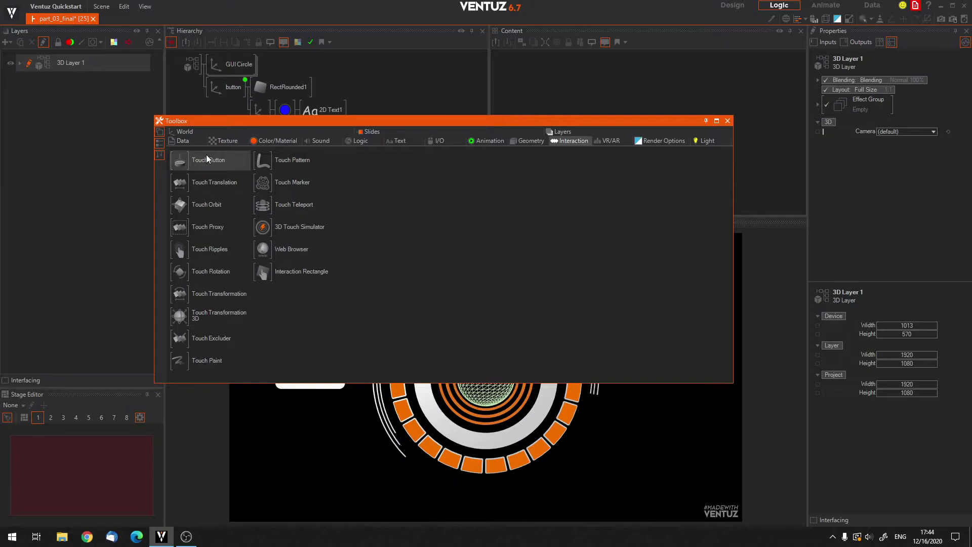
drag(288, 123, 305, 246)
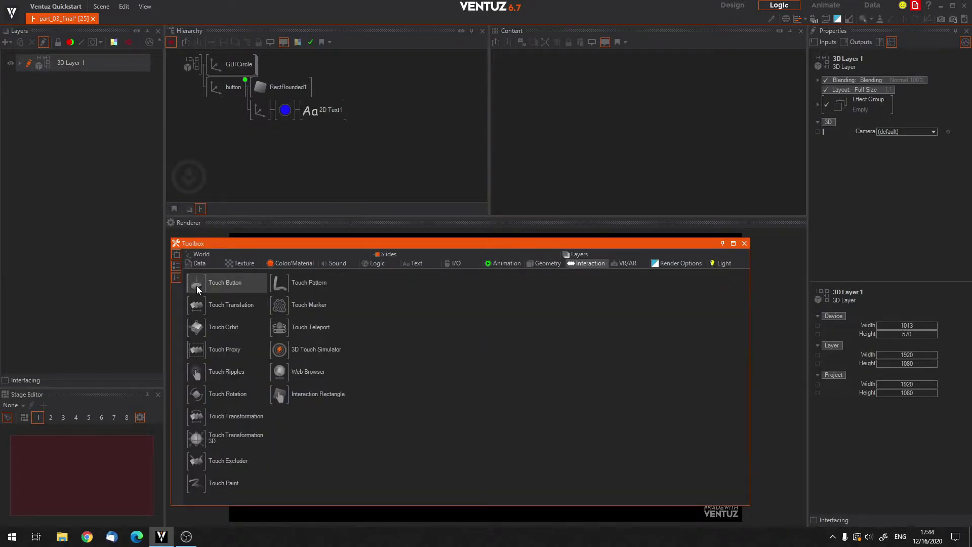
drag(242, 103, 257, 92)
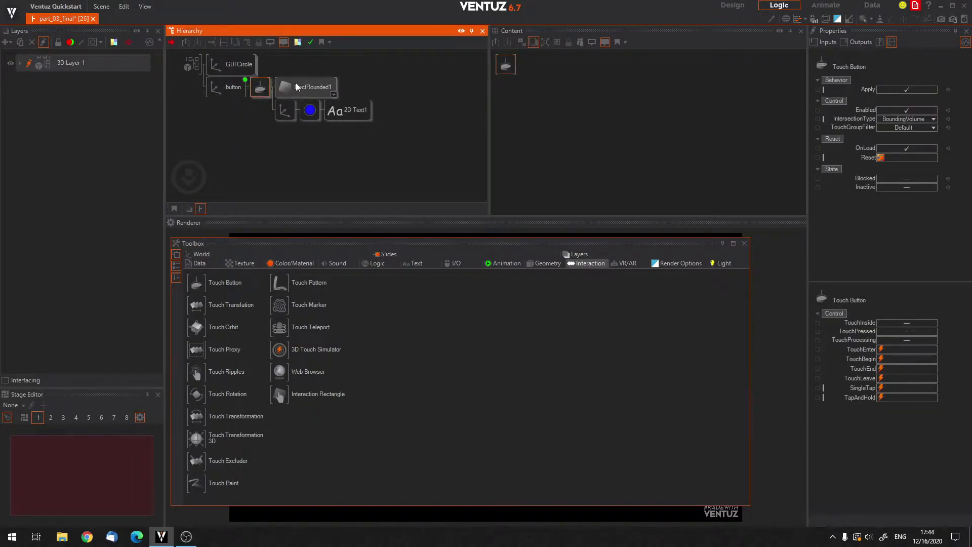
click(743, 242)
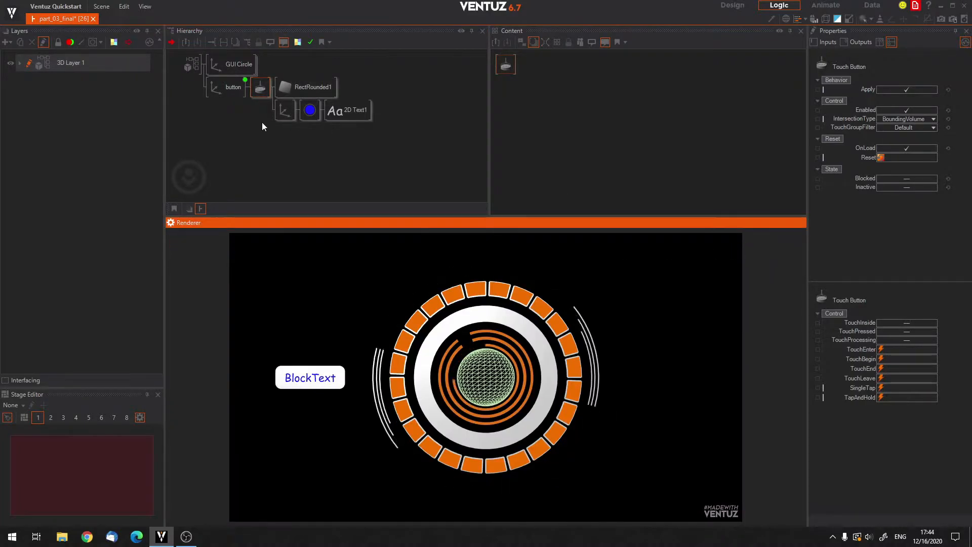
Examine the Touch Button node's properties and the rounded rectangle and text nodes placed behind it.
click(263, 89)
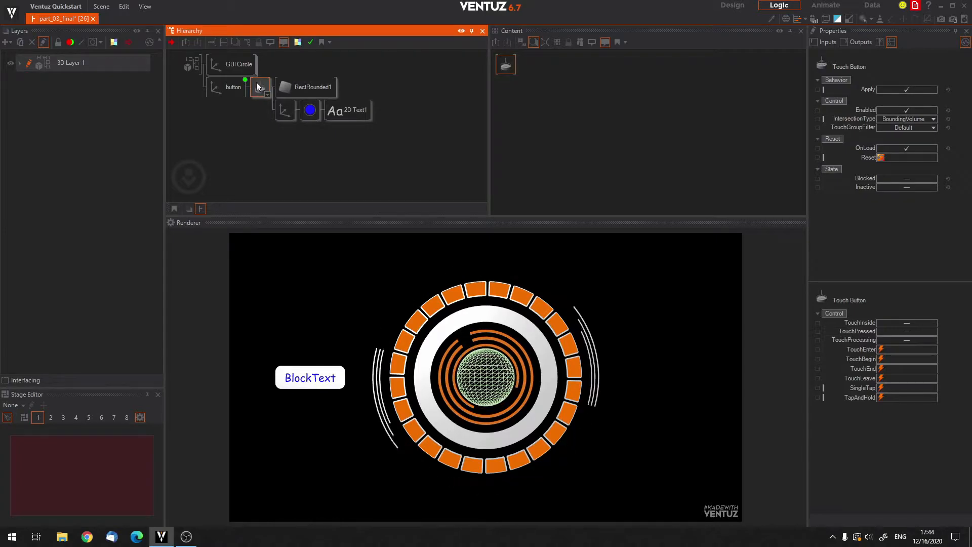
click(301, 85)
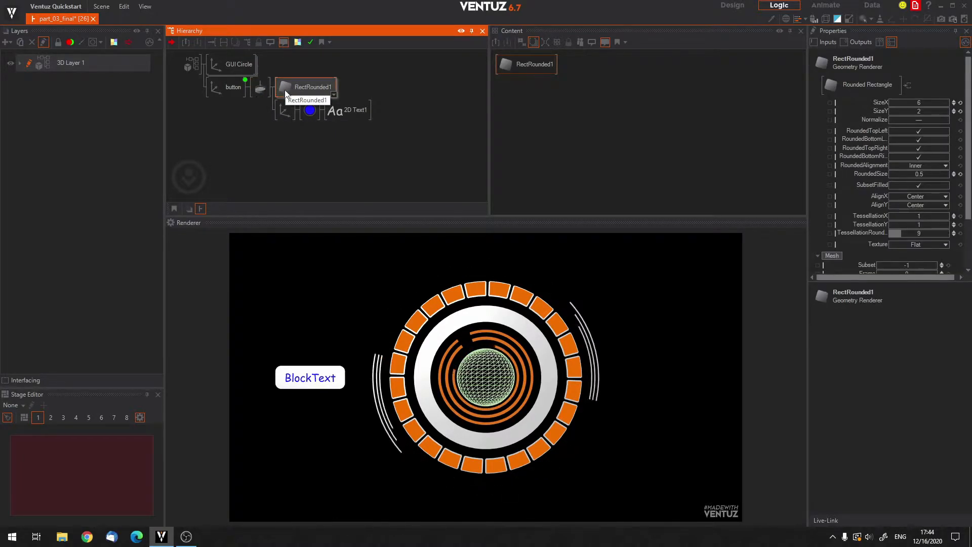
click(311, 85)
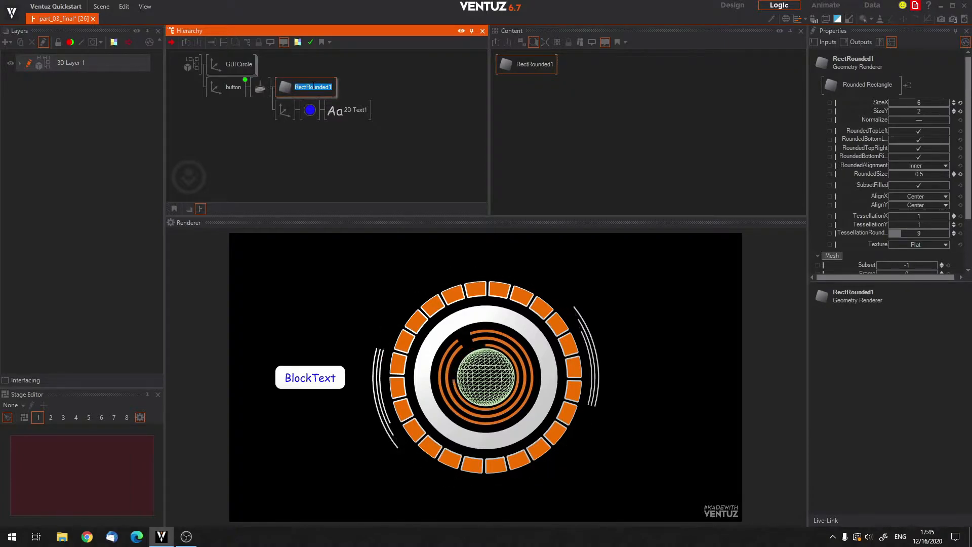
click(307, 146)
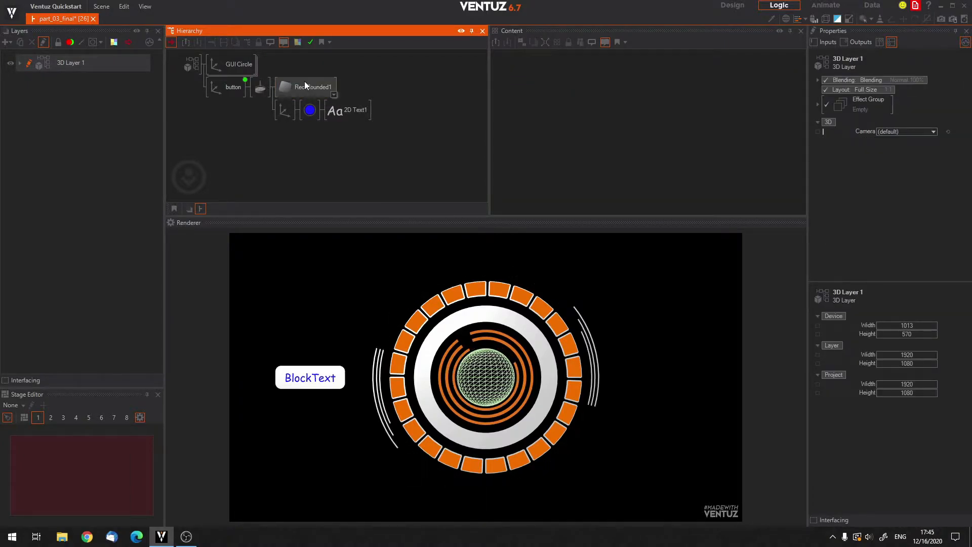
click(259, 86)
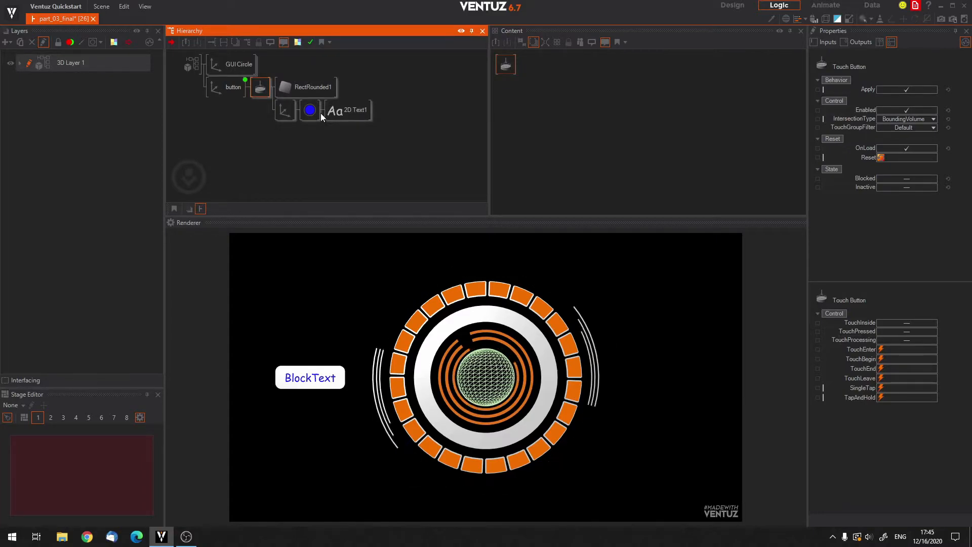
click(266, 97)
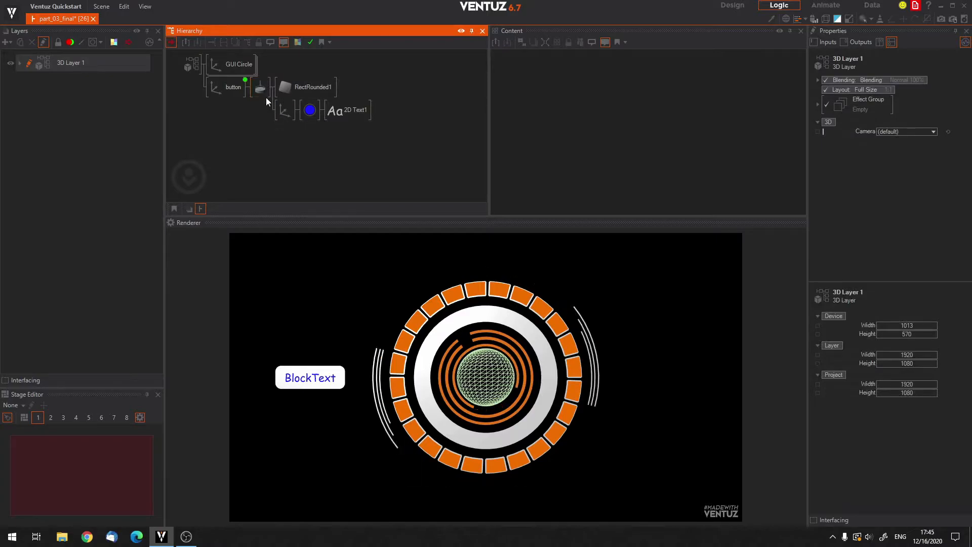
Tap the BlockText button in the render output and check the Touch Button's output events, such as SingleTap.
click(259, 88)
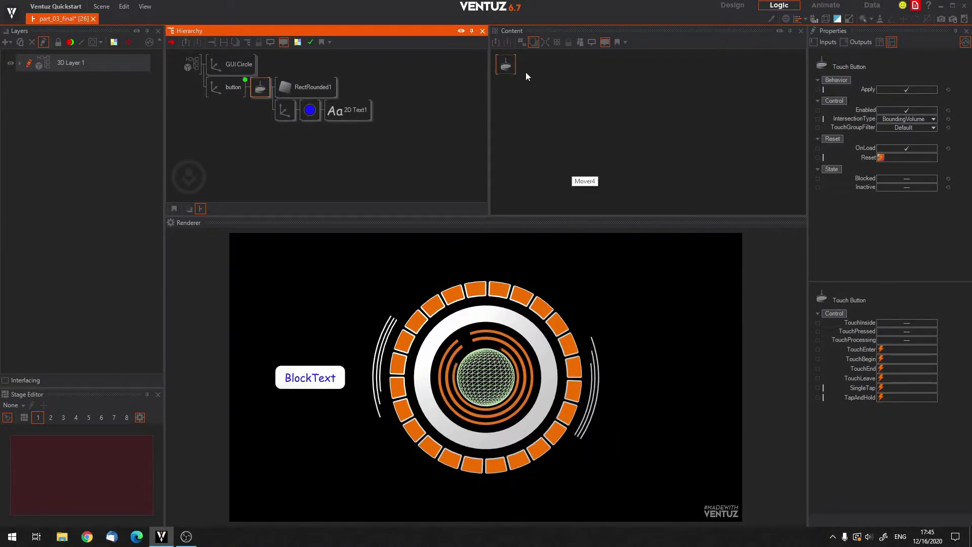
click(508, 66)
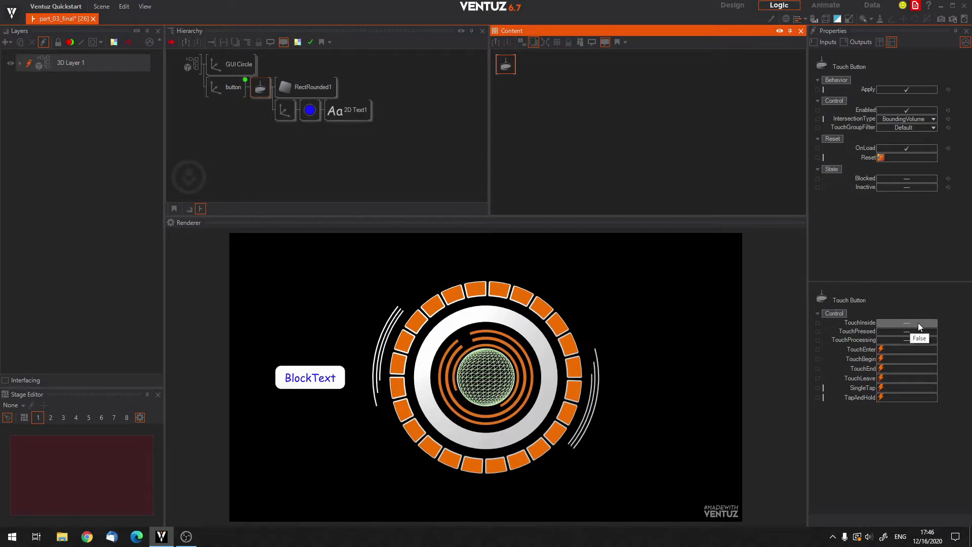
click(315, 379)
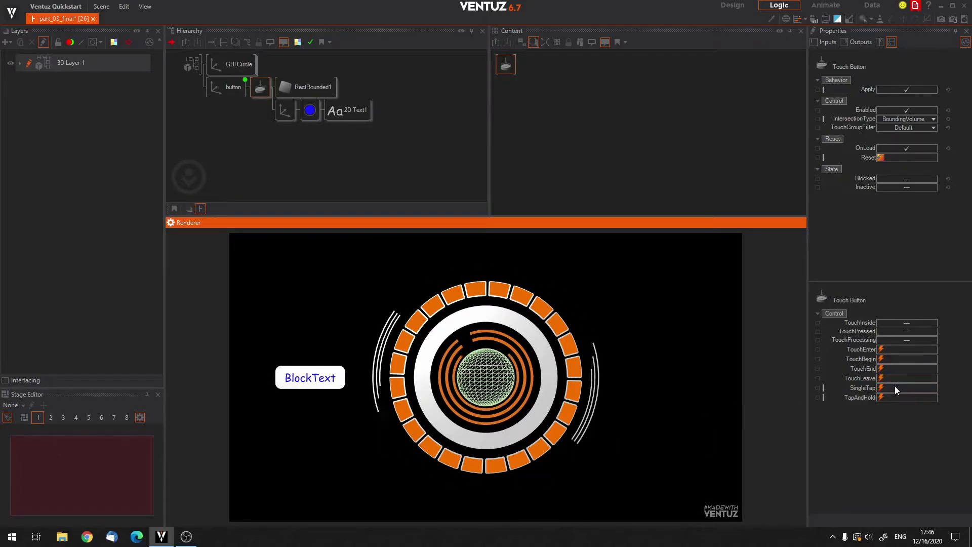
click(307, 376)
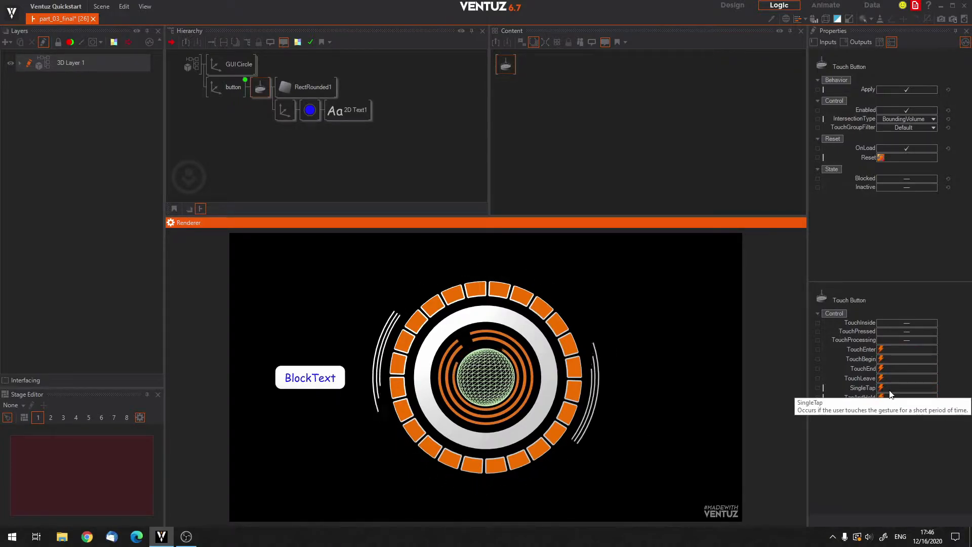
Return to the button axis's Mover and trigger its Nudge event to review the press animation.
click(221, 87)
click(609, 94)
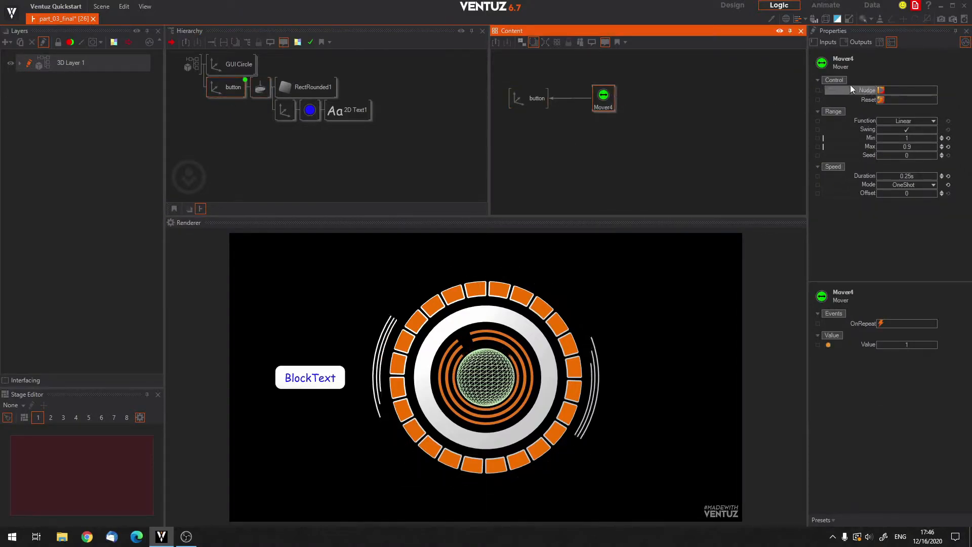
click(882, 90)
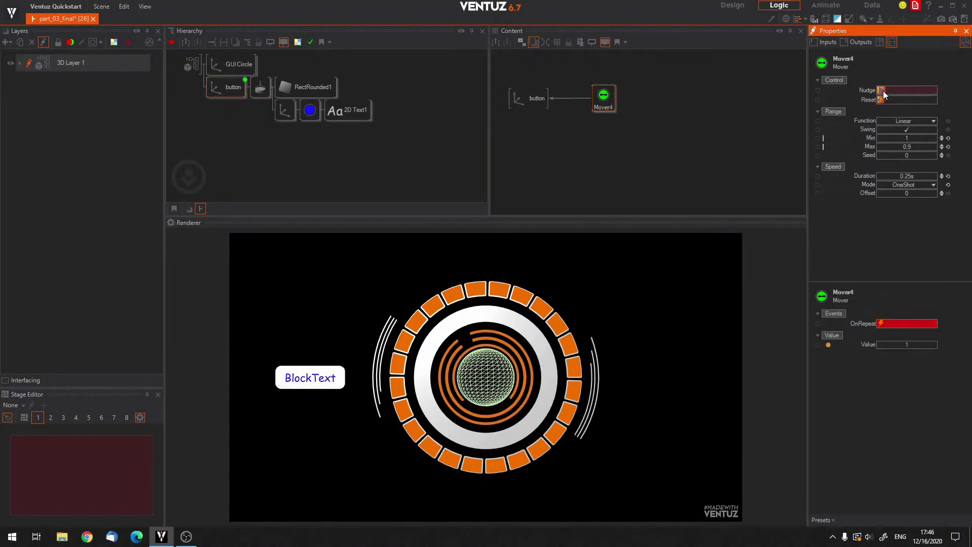
click(883, 91)
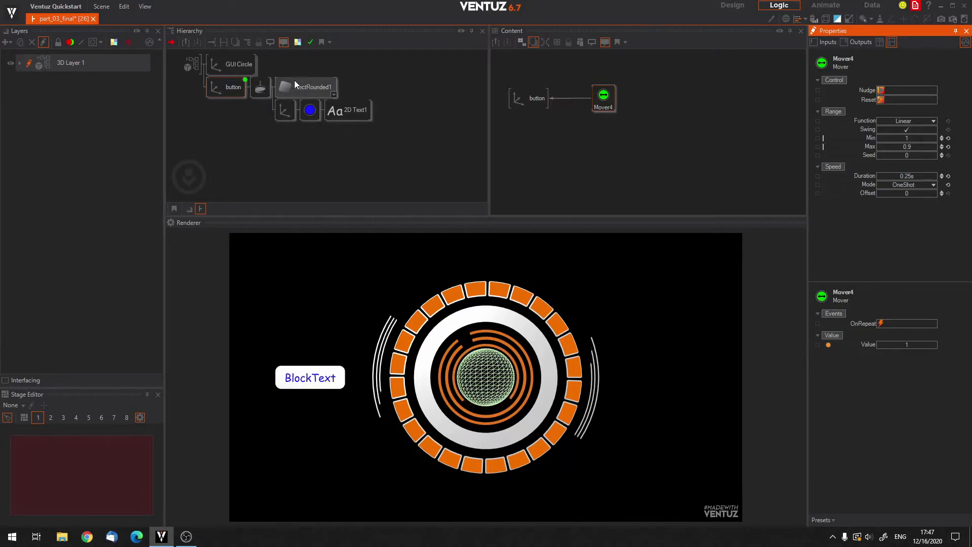
click(242, 147)
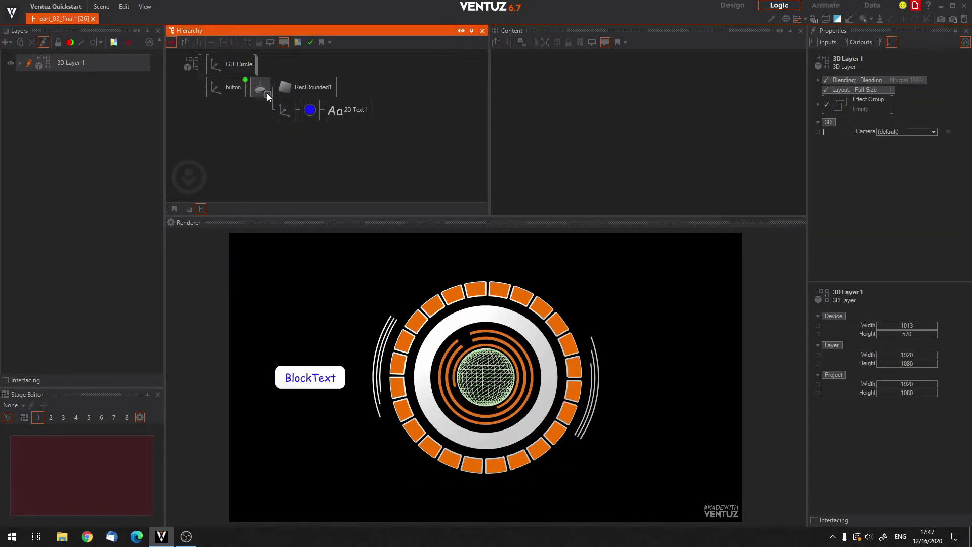
Select the button axis together with its Touch Button in the hierarchy so both nodes appear in the Content editor.
click(229, 90)
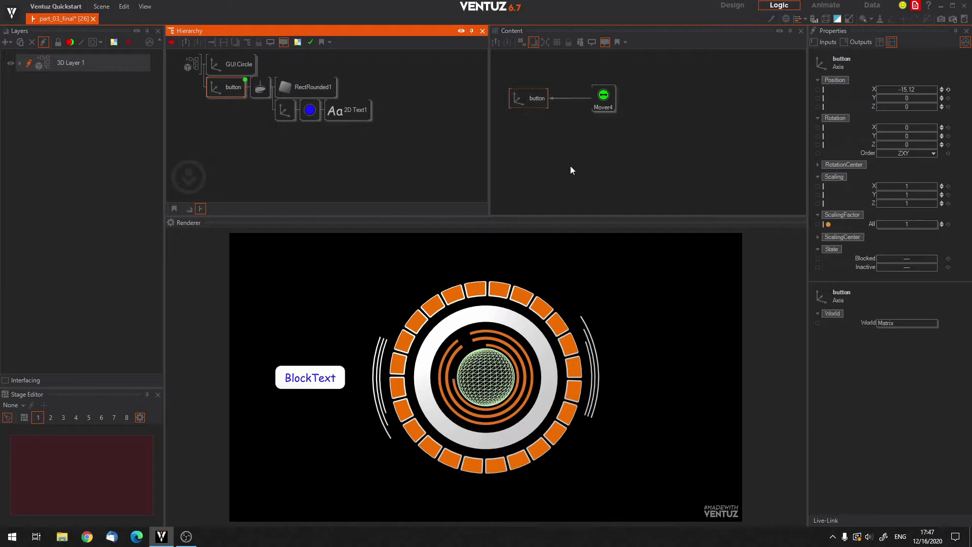
ctrl+click(260, 87)
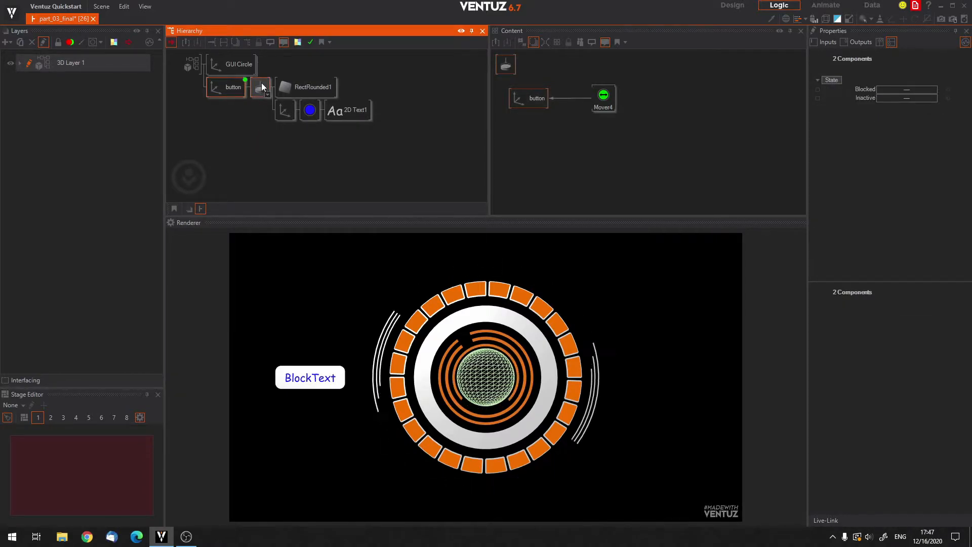
click(239, 150)
click(245, 88)
ctrl+click(262, 87)
ctrl+click(283, 91)
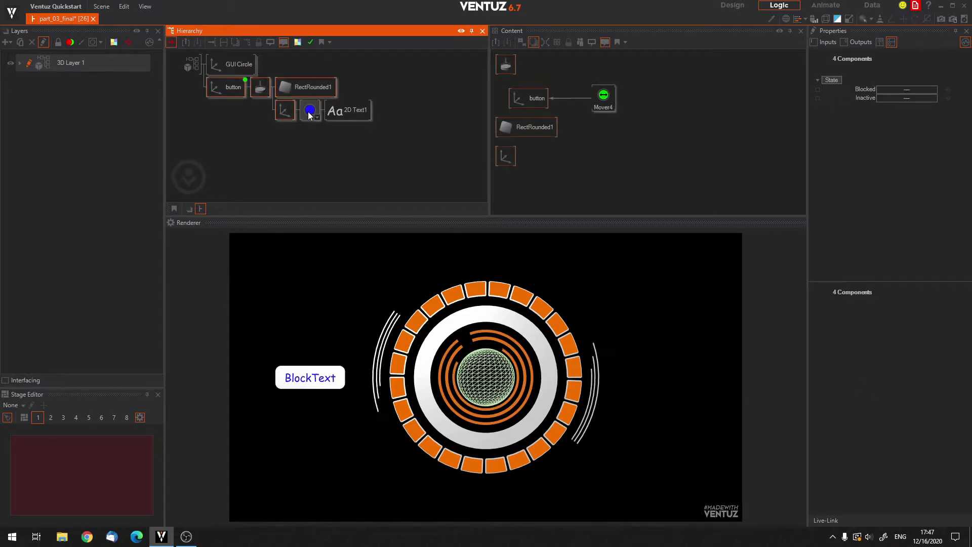
ctrl+click(345, 120)
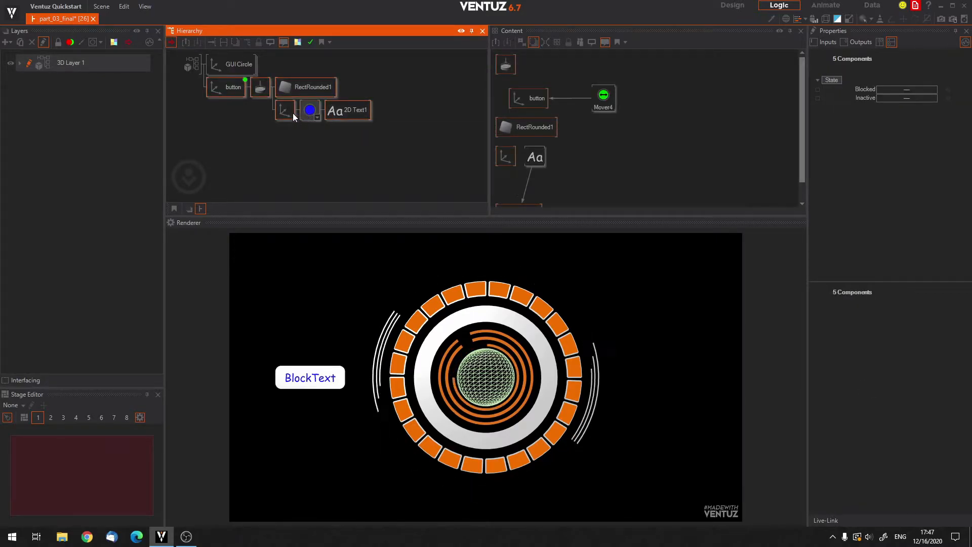
ctrl+click(336, 116)
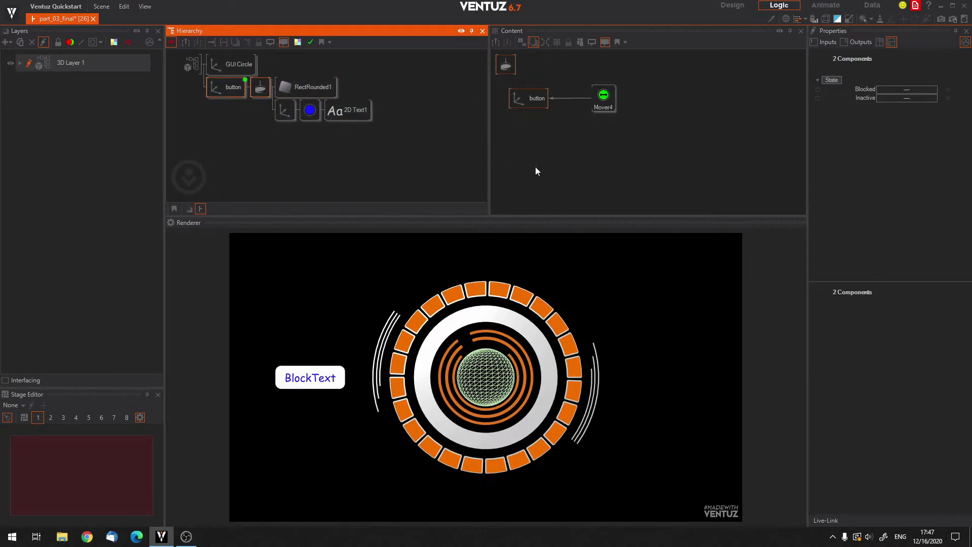
Arrange the Content nodes in a row, with the Touch Button placed beside Mover4 on the side away from the button axis.
click(608, 145)
click(557, 132)
click(566, 105)
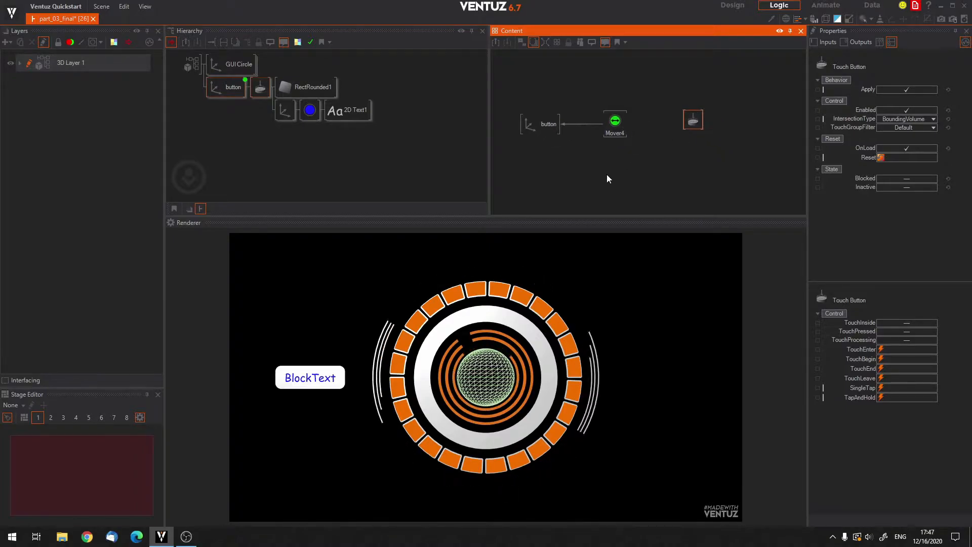
click(620, 144)
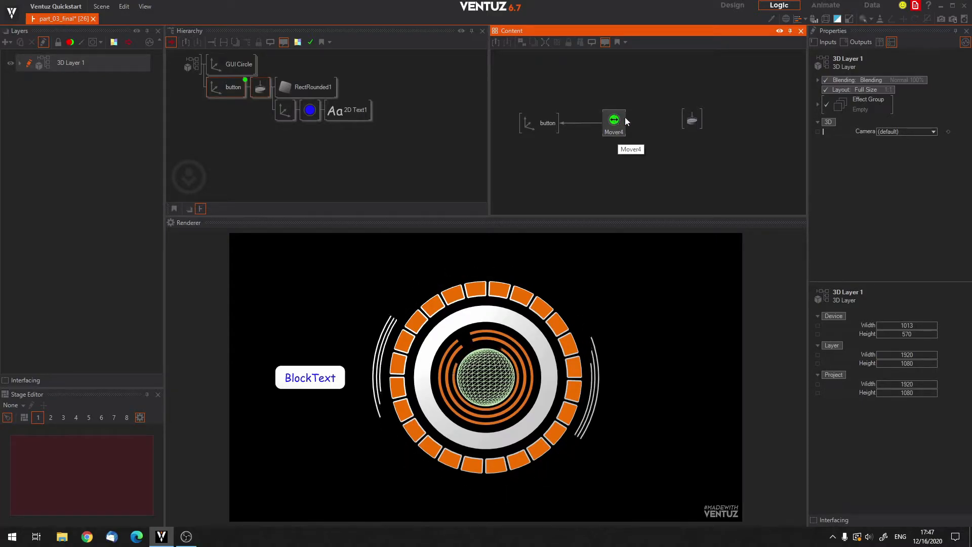
Examine Mover4's Nudge input and the Touch Button's output events, tapping BlockText in the render output.
click(615, 120)
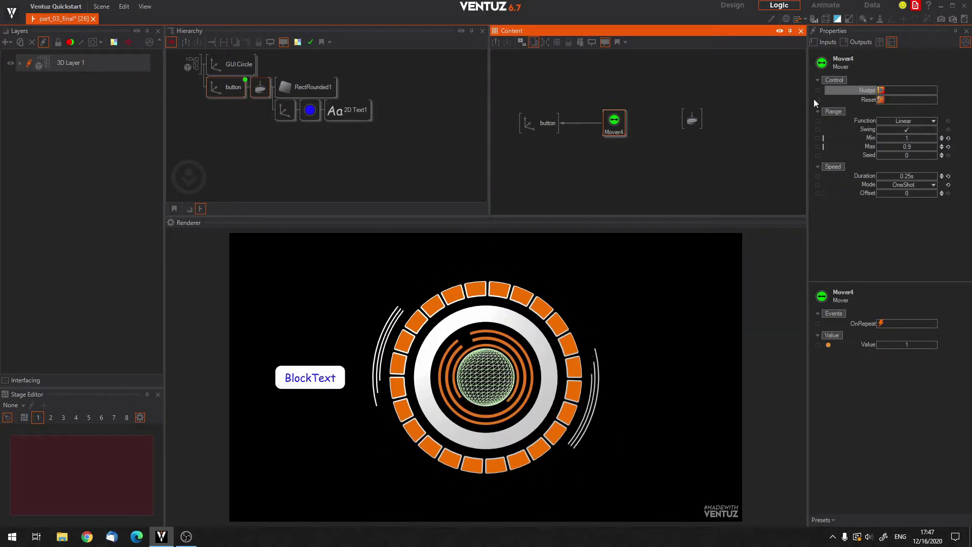
click(692, 121)
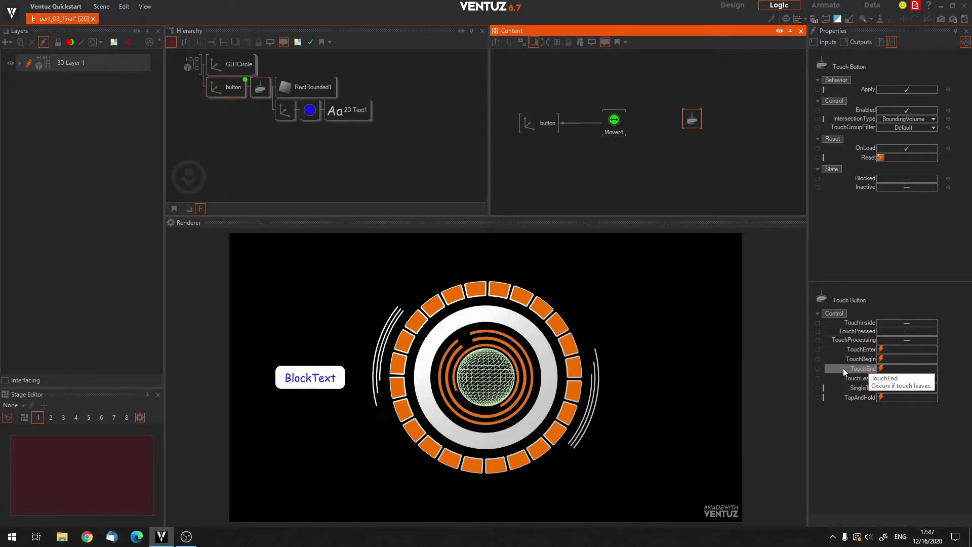
click(331, 379)
Bind the Touch Button's SingleTap event to Mover4's Nudge input.
click(613, 121)
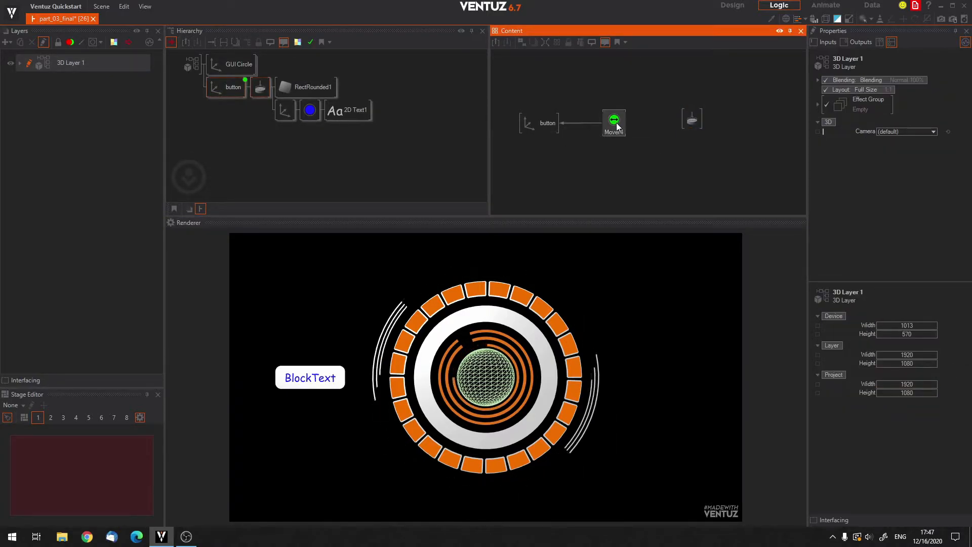
click(881, 90)
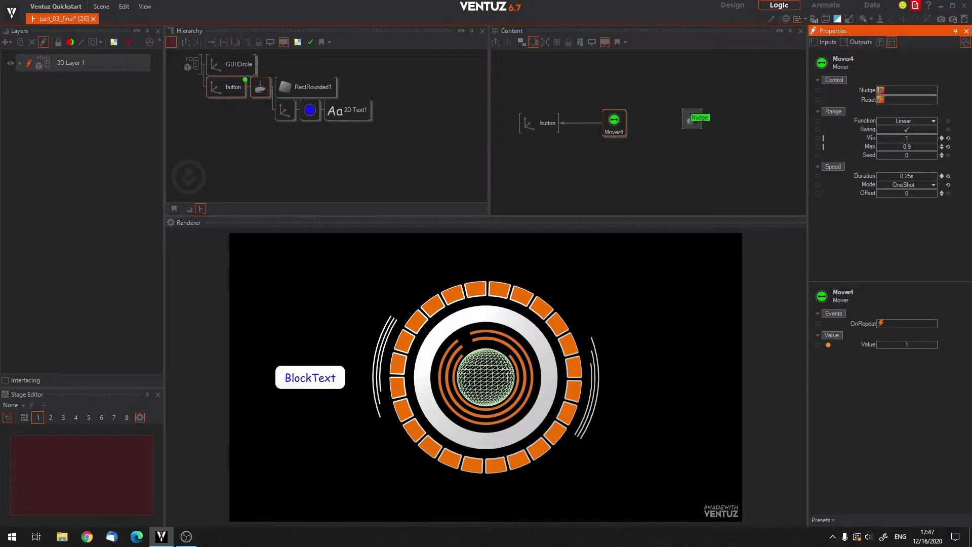
click(692, 120)
click(692, 119)
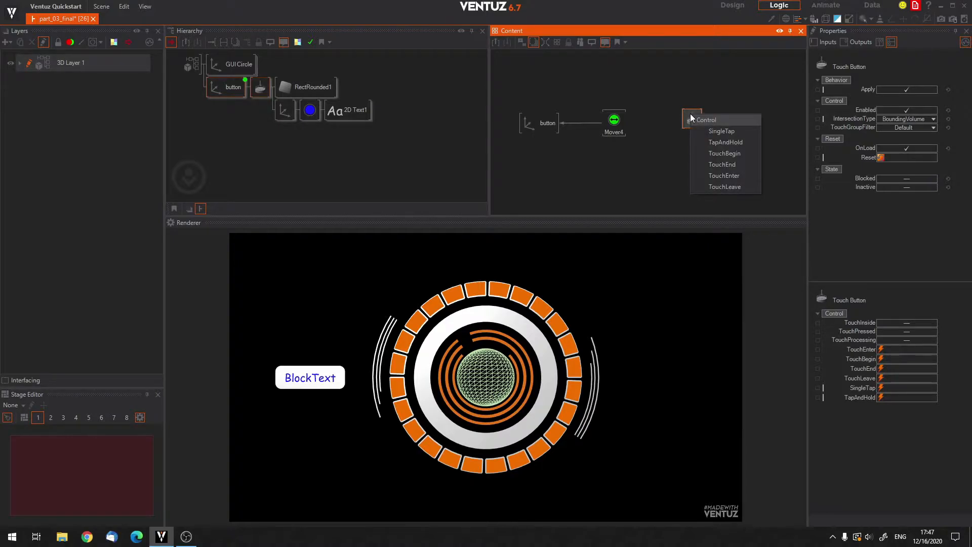
click(722, 132)
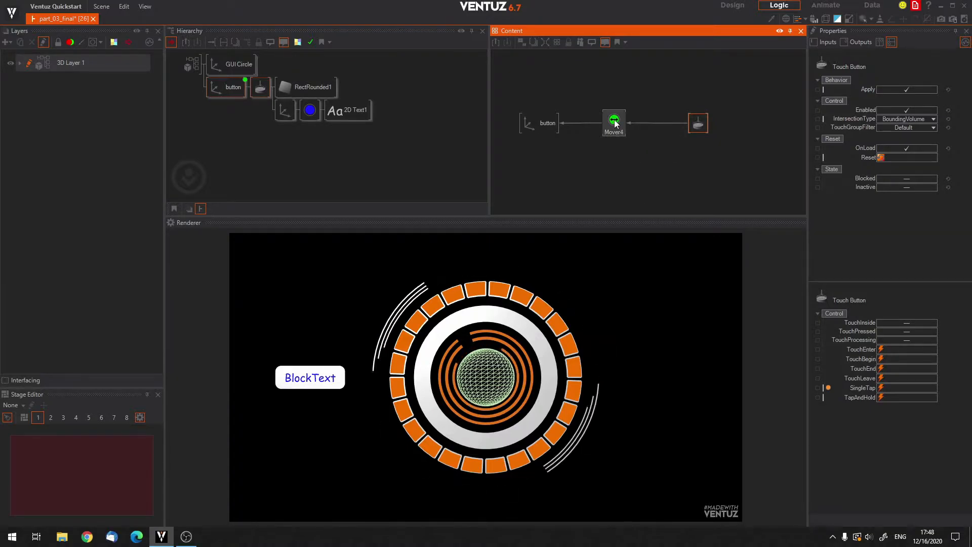
Test the press animation by tapping BlockText in the render output and by triggering Mover4's Nudge manually.
click(311, 377)
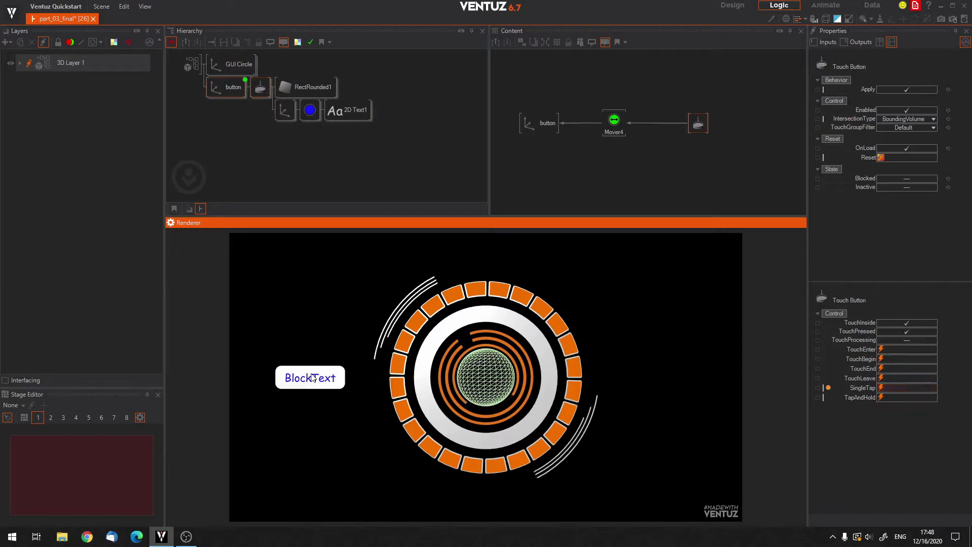
click(311, 378)
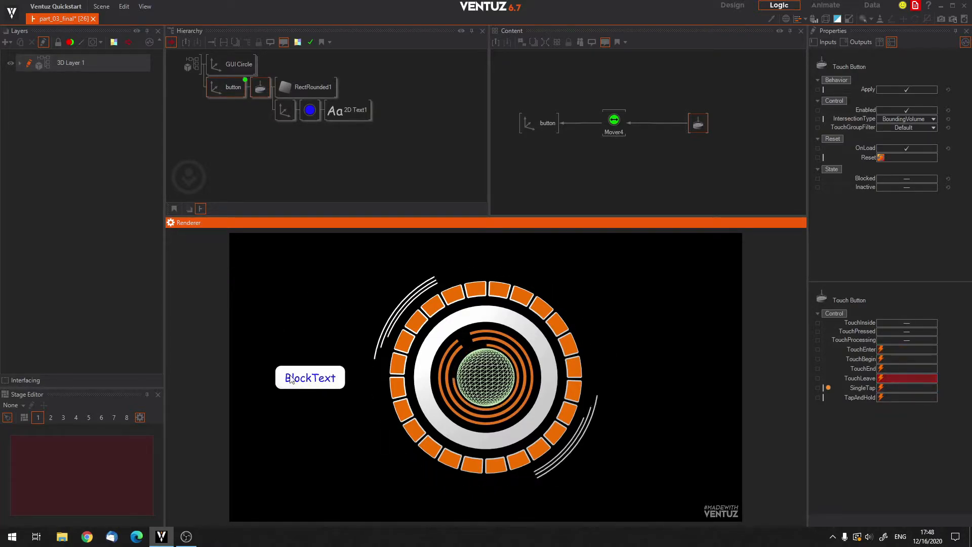
click(639, 171)
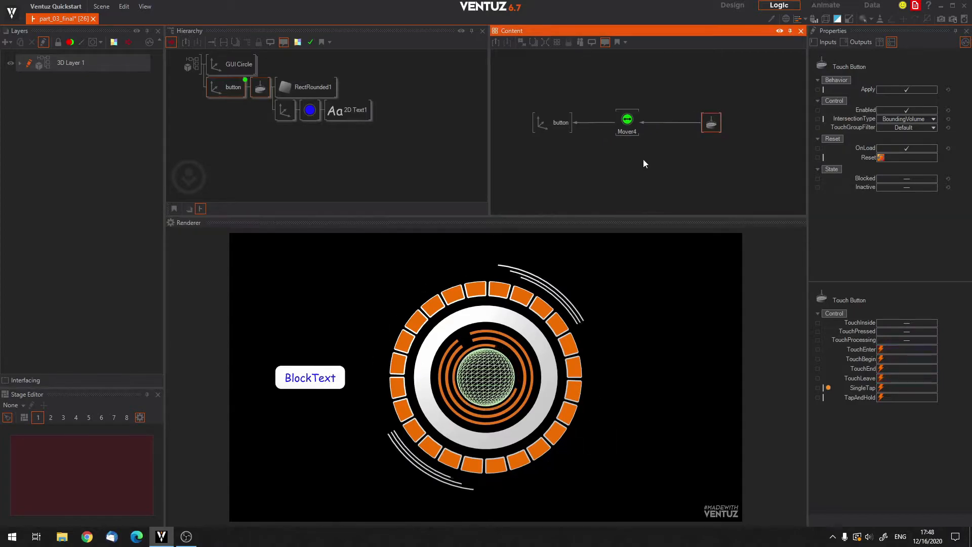
click(627, 116)
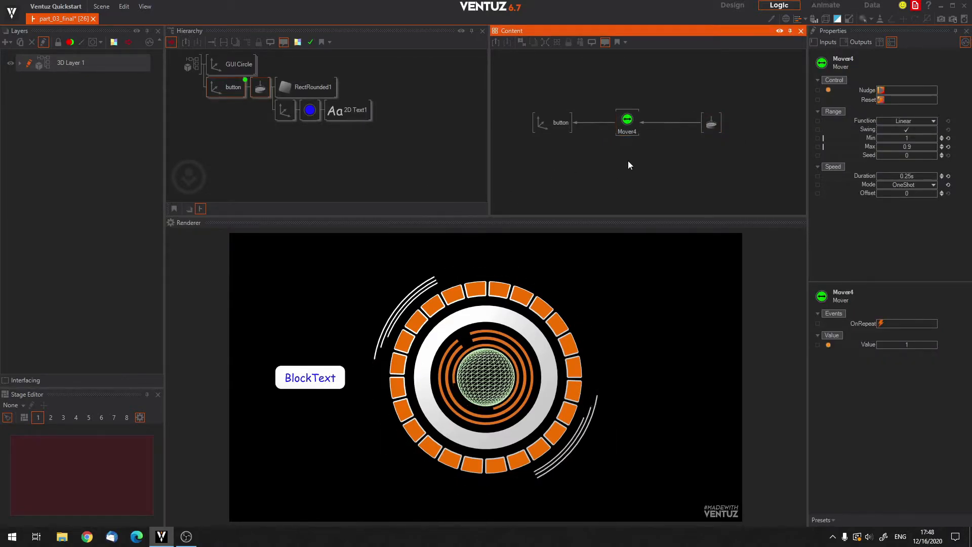
click(881, 89)
click(545, 169)
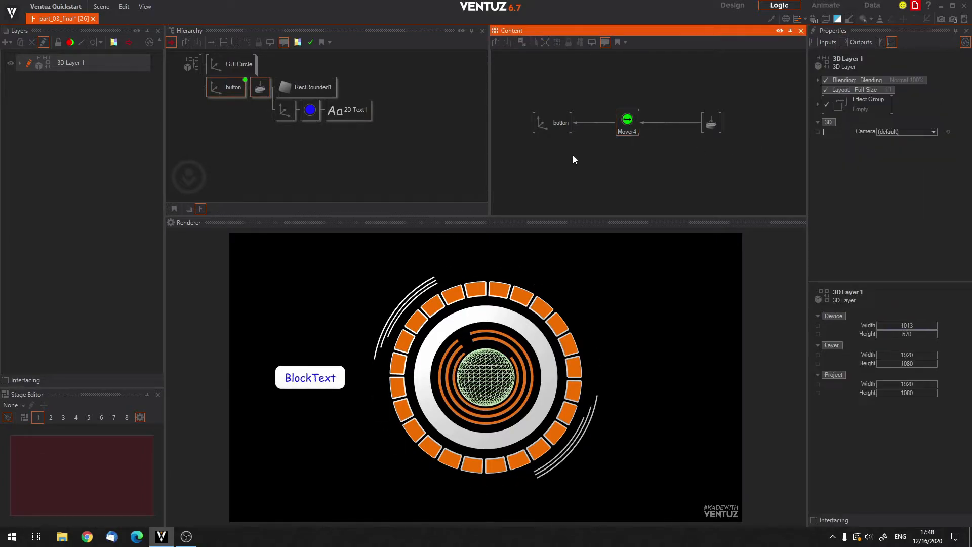
Tap BlockText while checking Mover4's Nudge input and the Touch Button's SingleTap output.
click(625, 123)
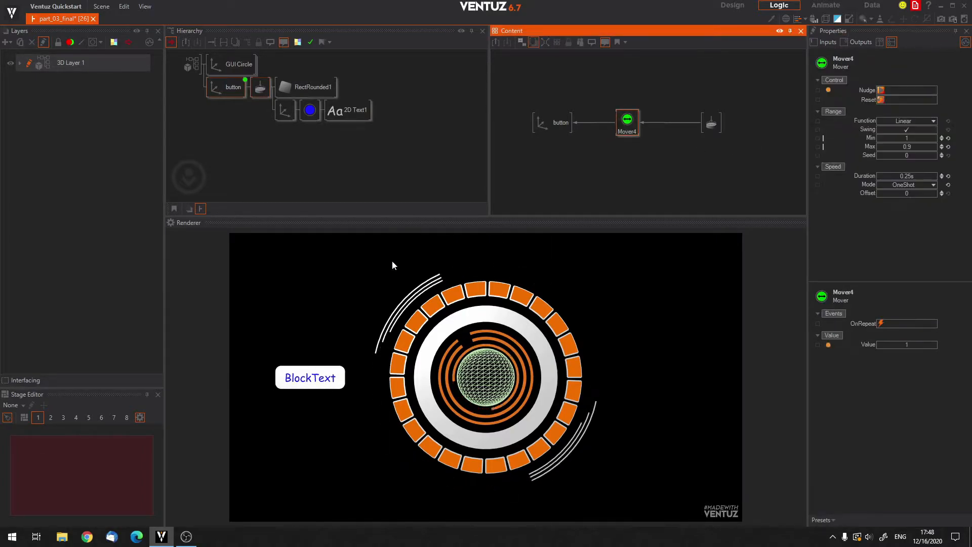
click(310, 379)
click(313, 379)
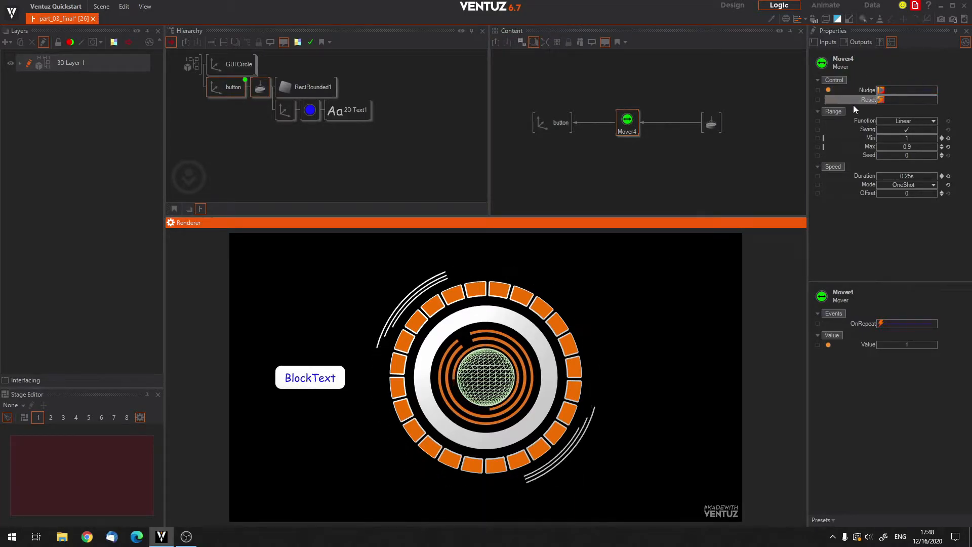
click(713, 124)
click(299, 374)
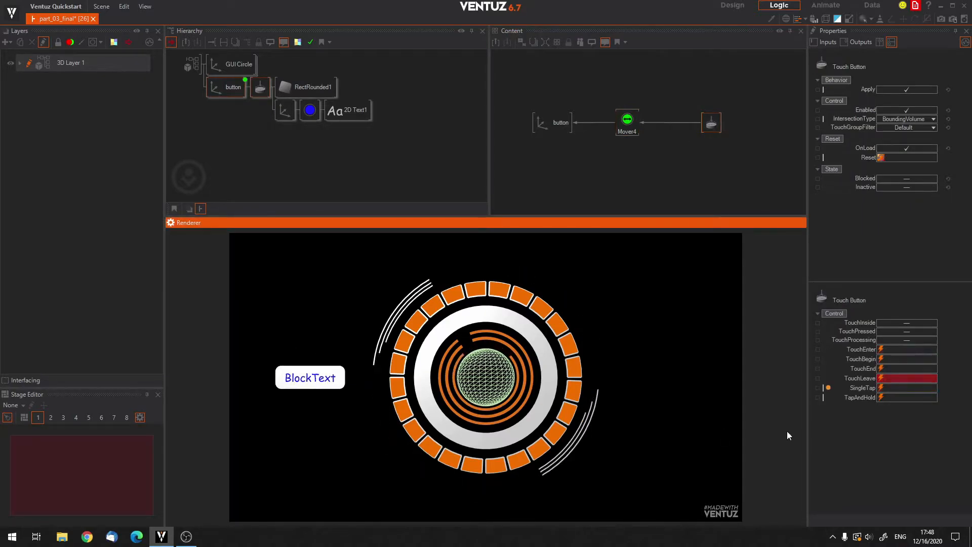
click(630, 119)
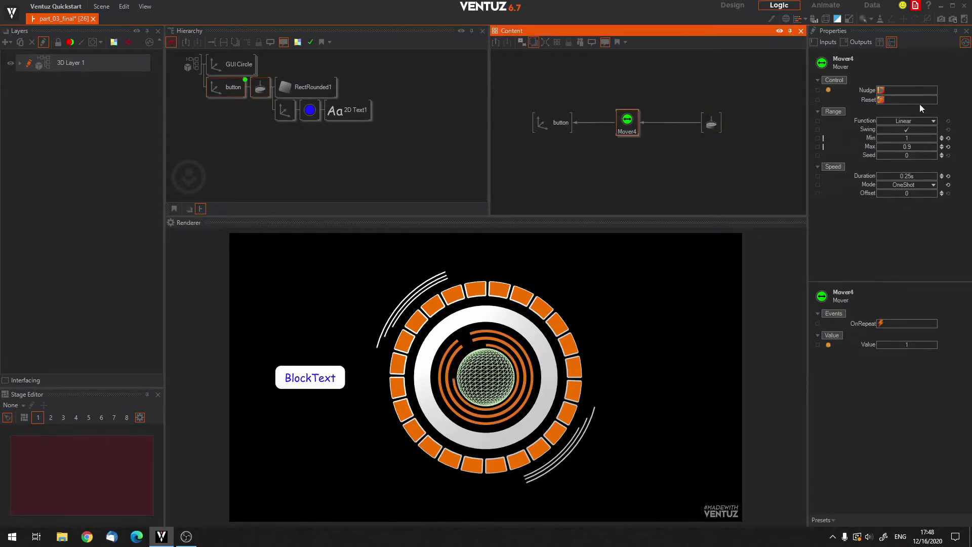
Inspect the SingleTap-to-Nudge binding between the Touch Button and Mover4, and tap BlockText again.
click(671, 167)
click(663, 123)
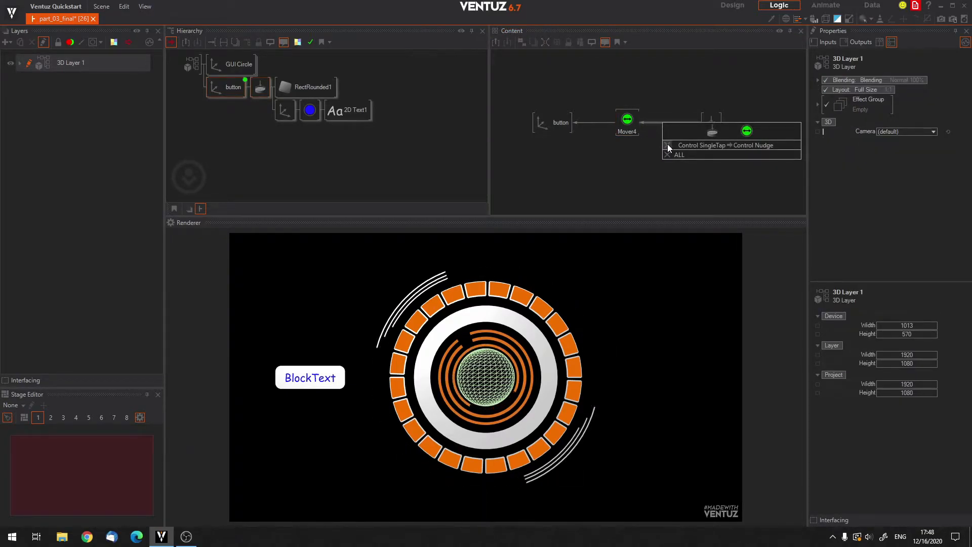
click(640, 159)
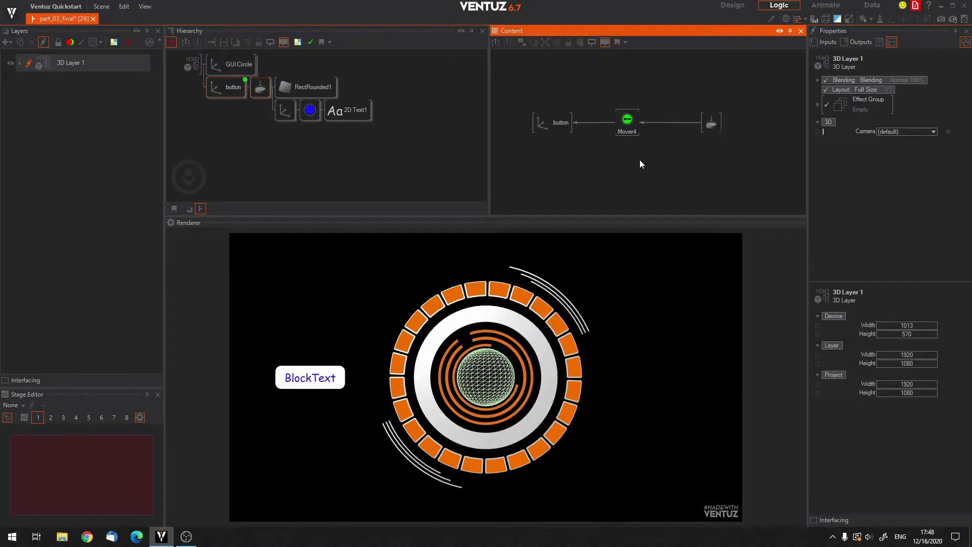
click(627, 122)
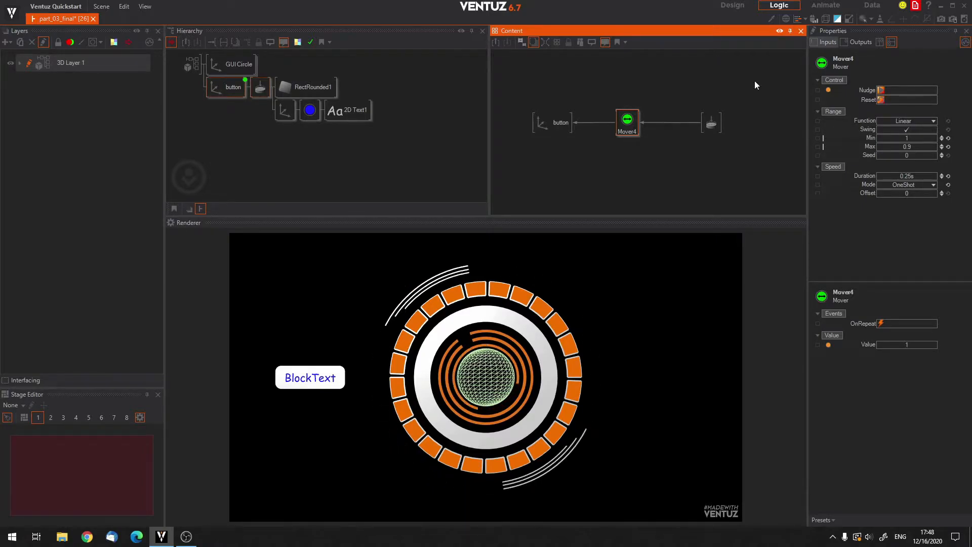
click(596, 200)
click(314, 377)
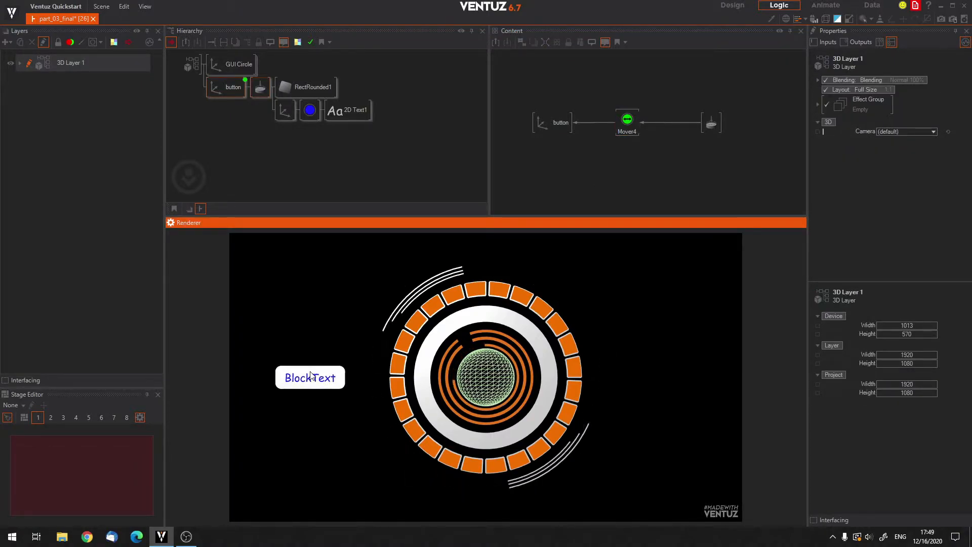
Review the button axis and the nodes branching from it in the hierarchy and Content editors.
click(403, 144)
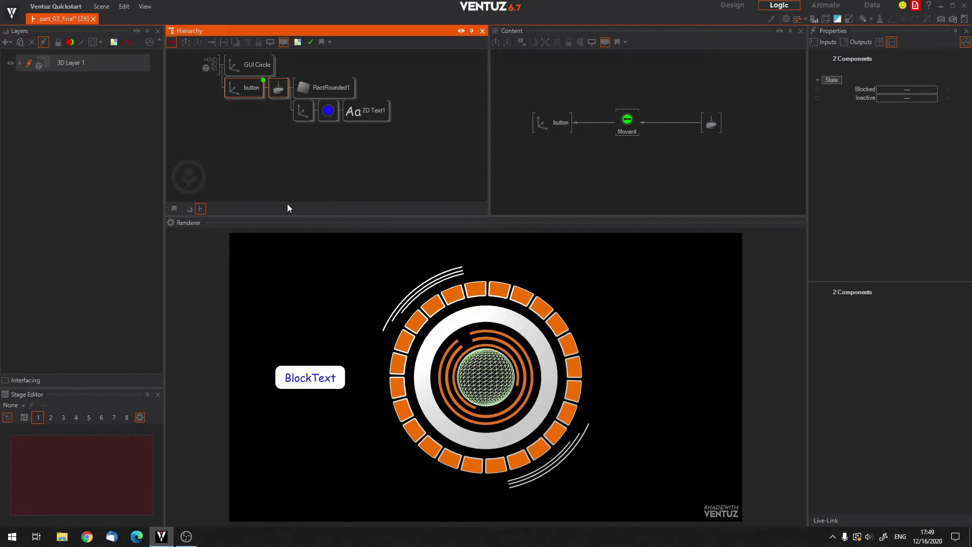
click(258, 88)
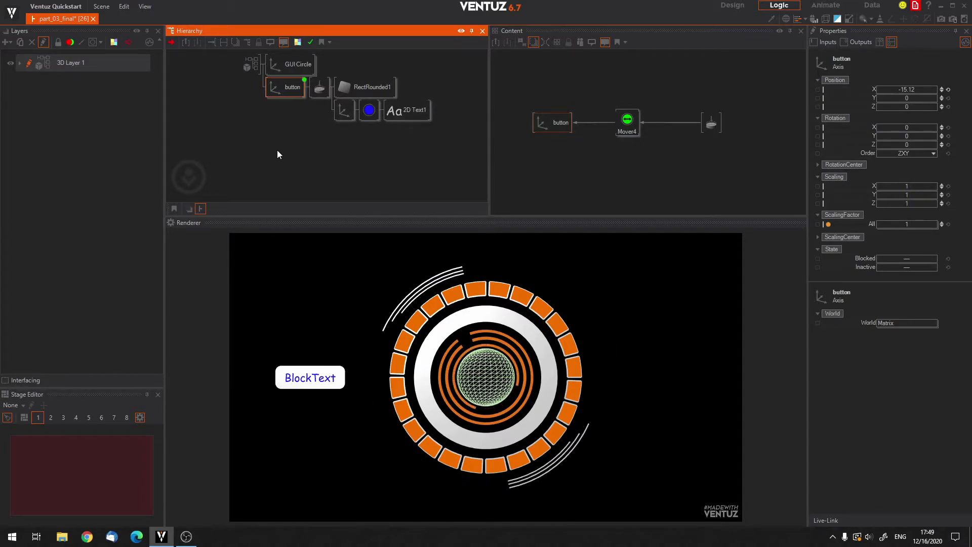
click(250, 141)
click(264, 89)
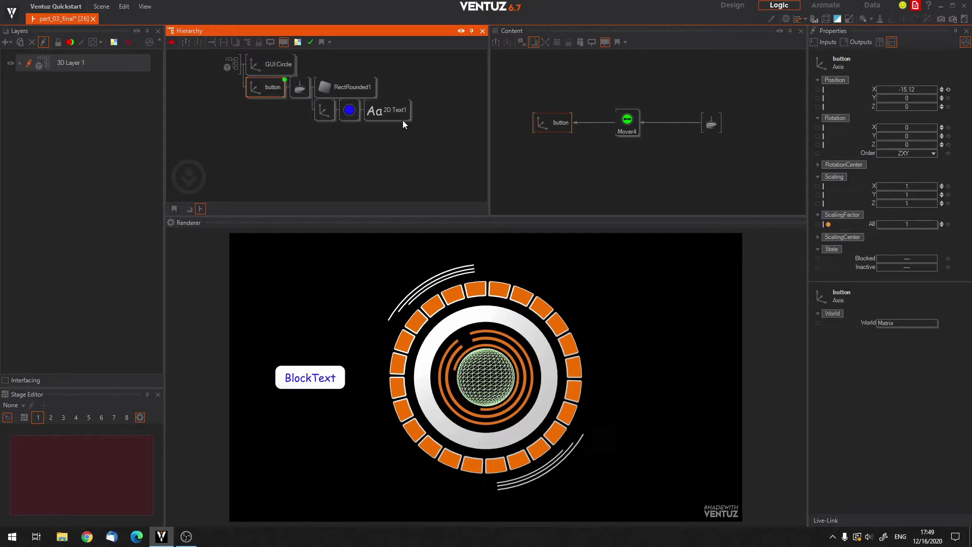
click(186, 134)
click(259, 87)
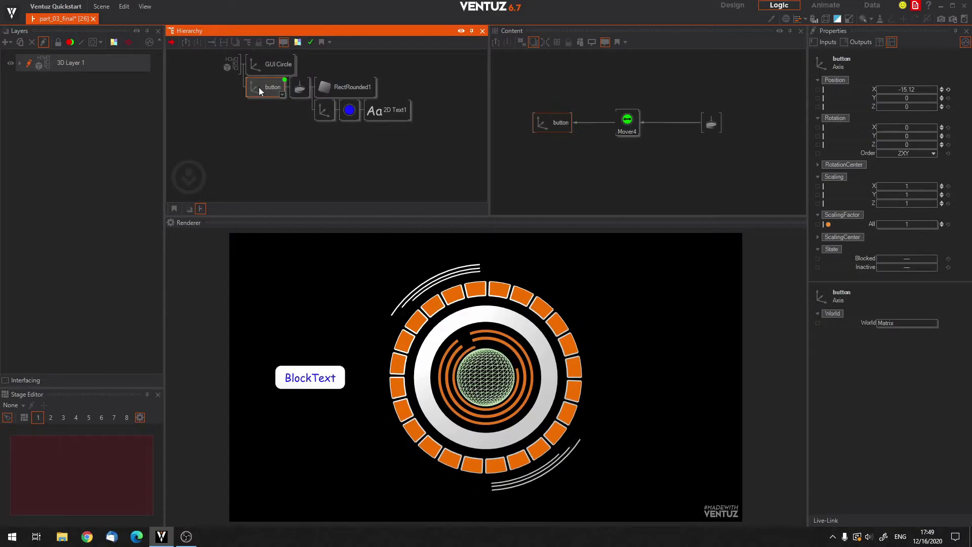
click(272, 114)
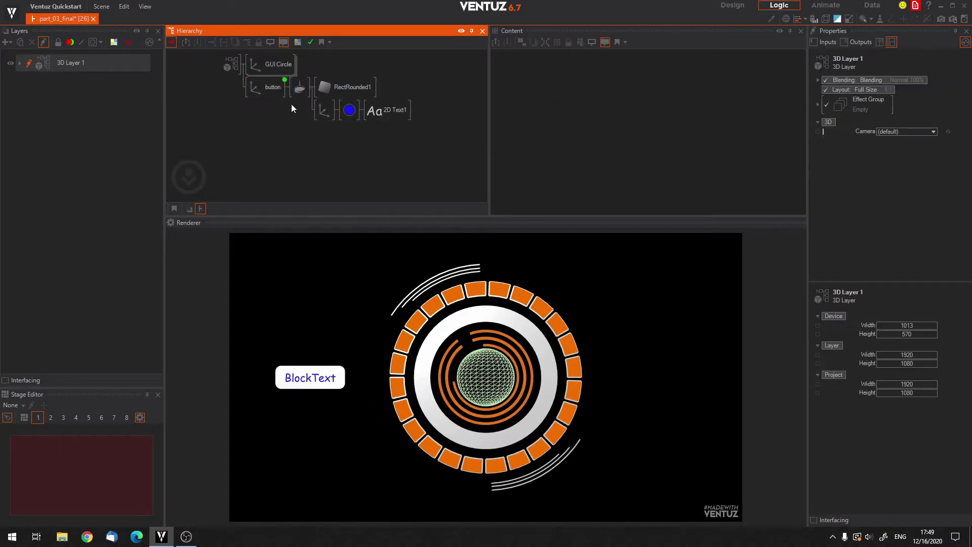
Merge the button axis and its whole branch into a hierarchy container.
click(260, 87)
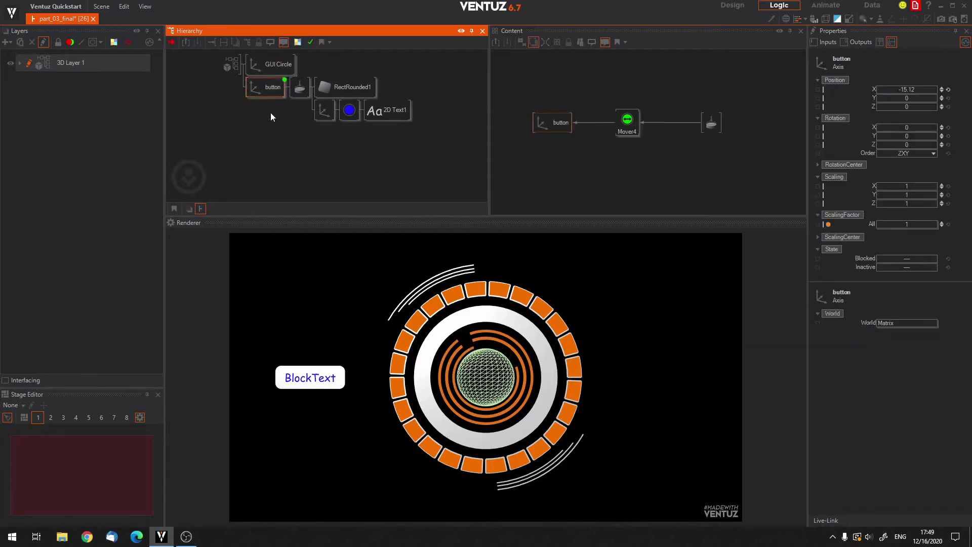
click(251, 130)
click(266, 87)
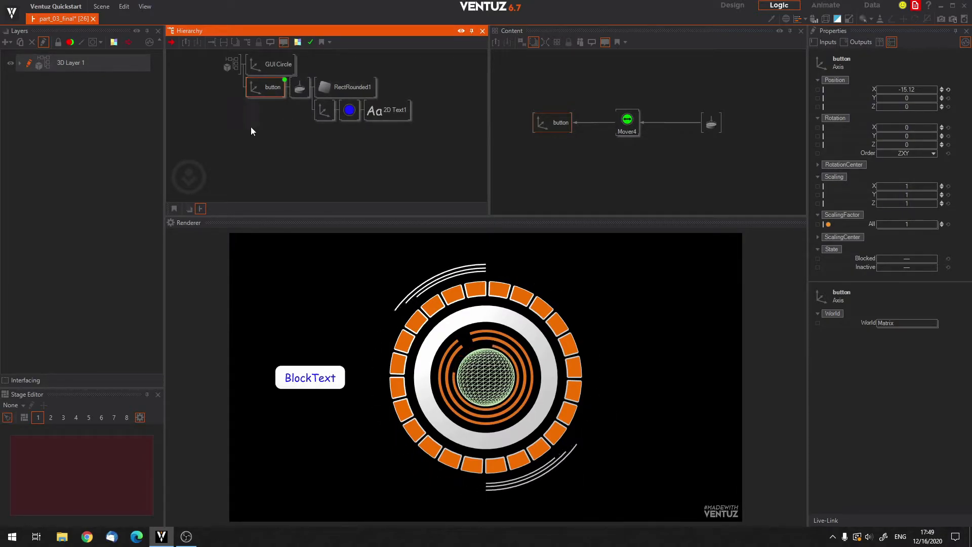
right_click(261, 87)
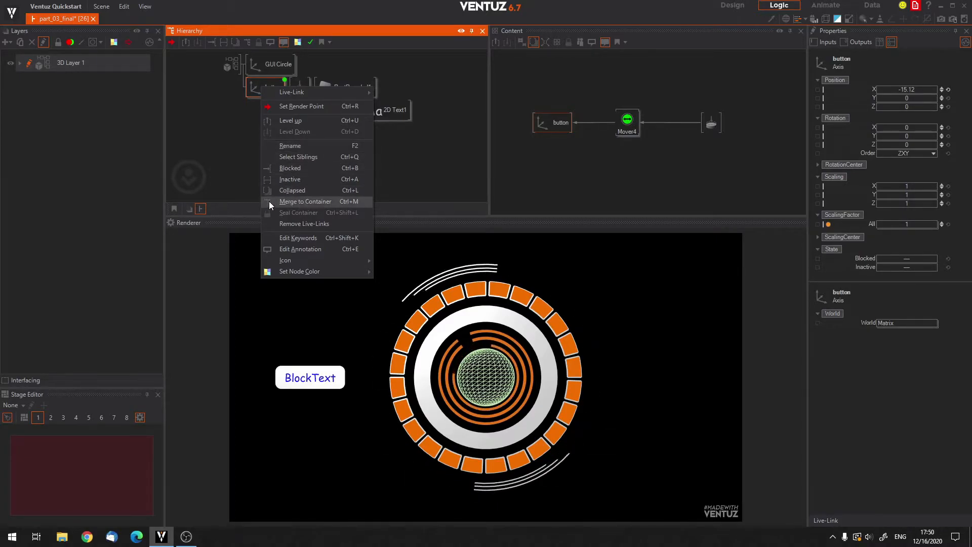
click(303, 205)
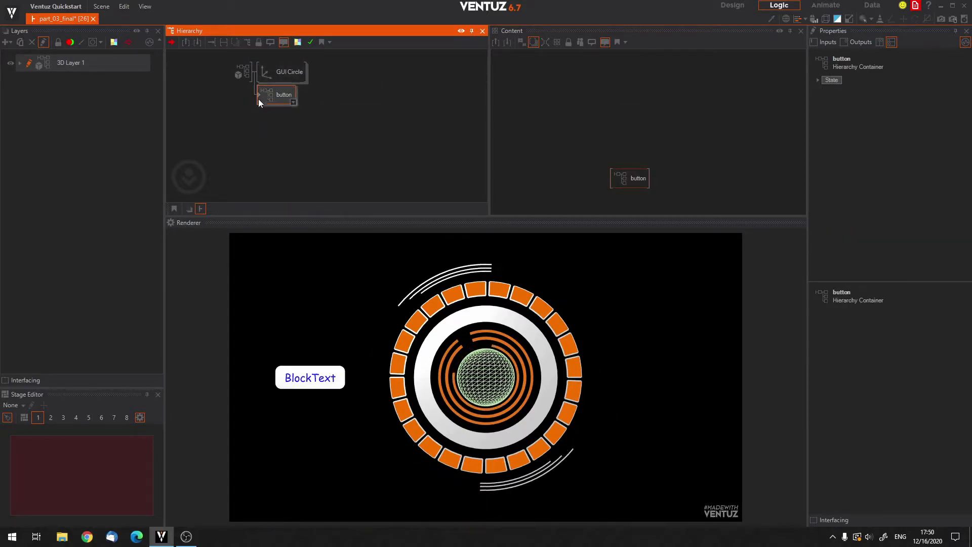
click(280, 145)
middle_drag(276, 153, 256, 106)
click(257, 93)
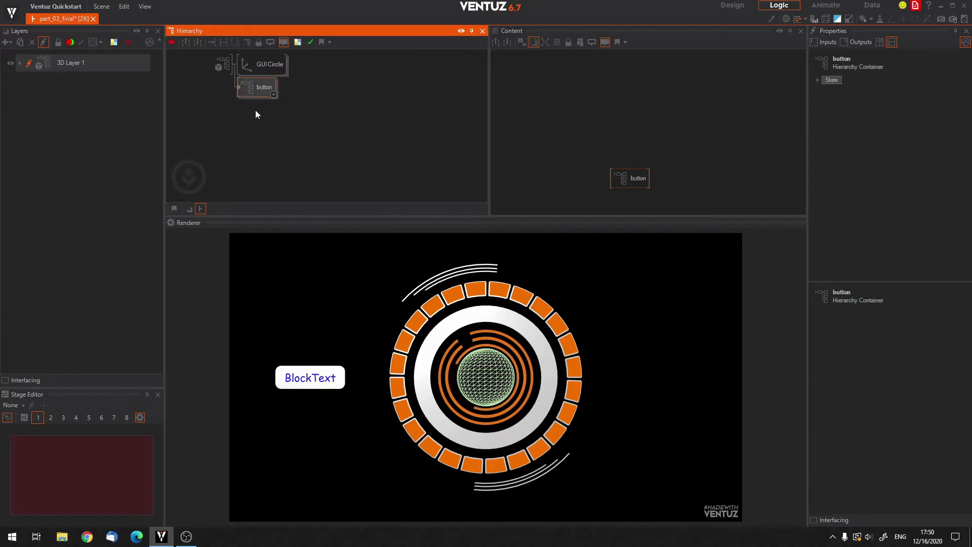
click(288, 124)
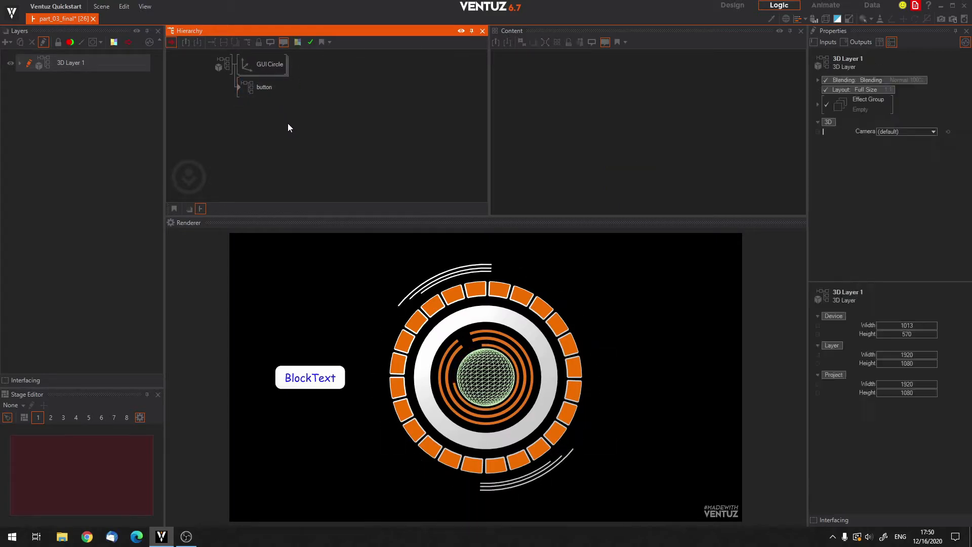
click(257, 90)
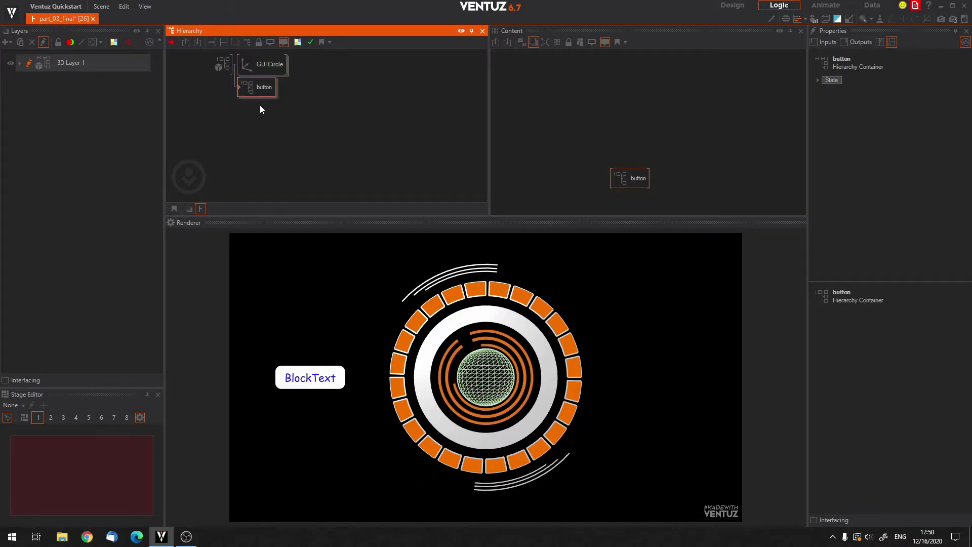
click(257, 120)
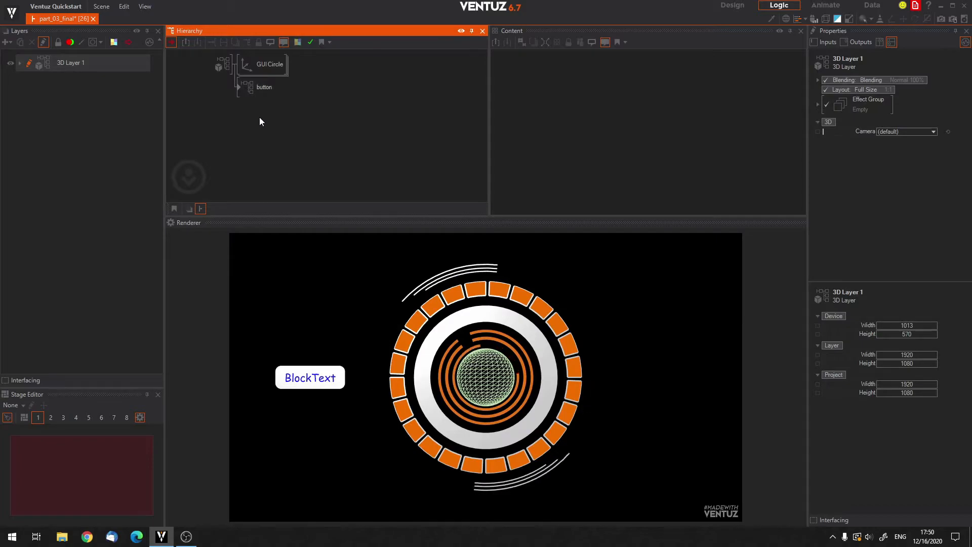
Enter and leave the button container several times to examine the nodes inside it and its place in the hierarchy.
double_click(238, 87)
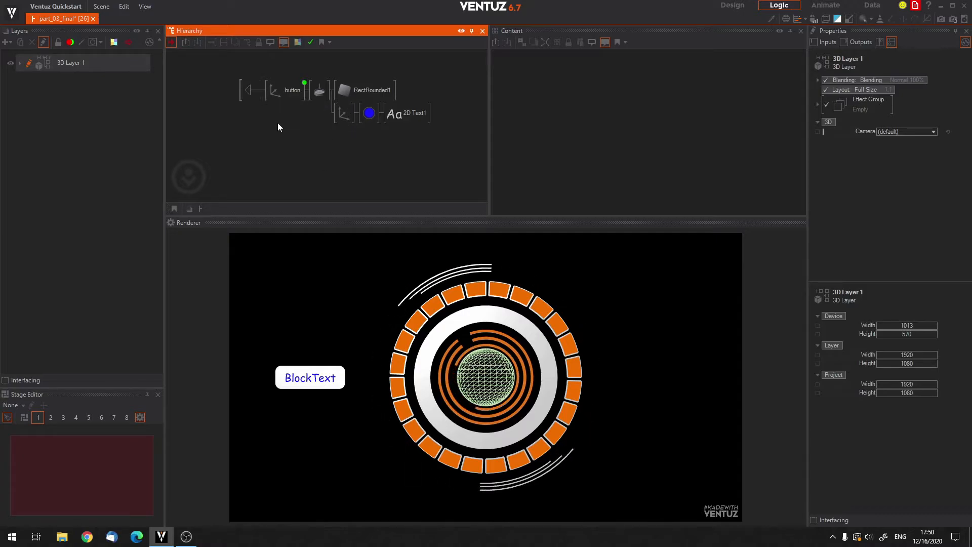
double_click(250, 90)
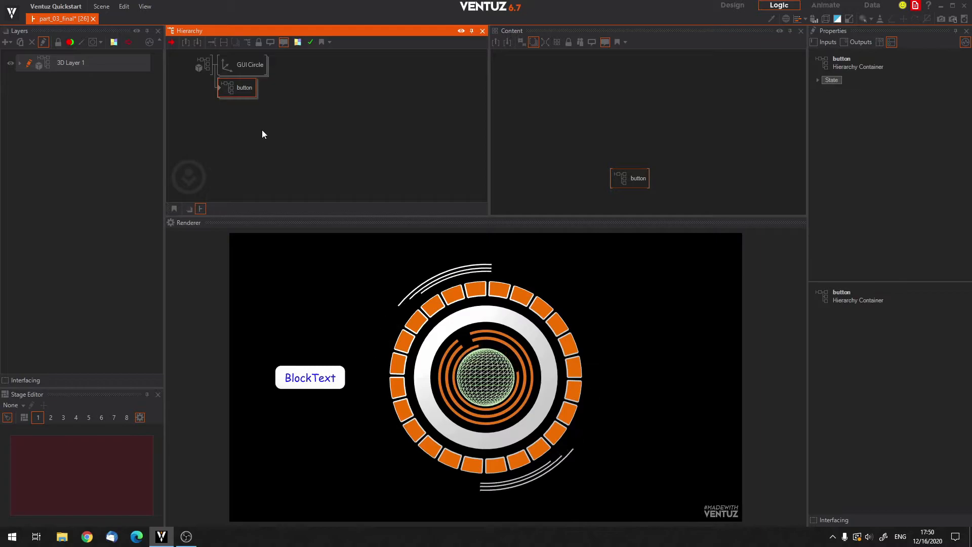
double_click(220, 90)
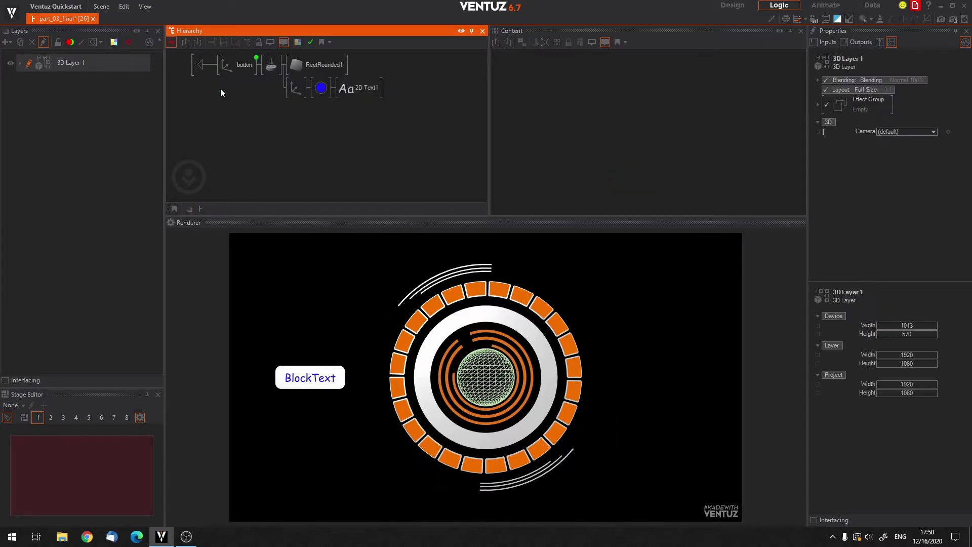
double_click(208, 67)
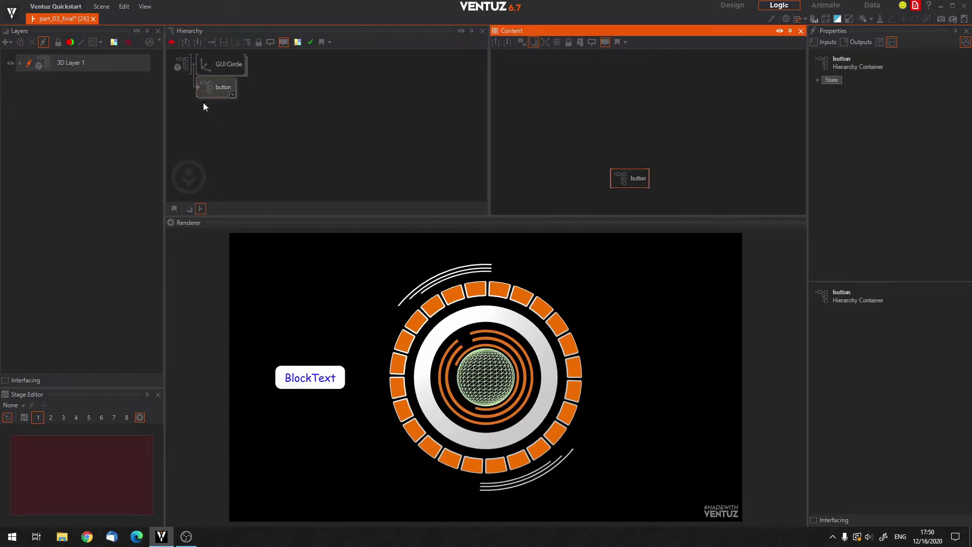
double_click(213, 86)
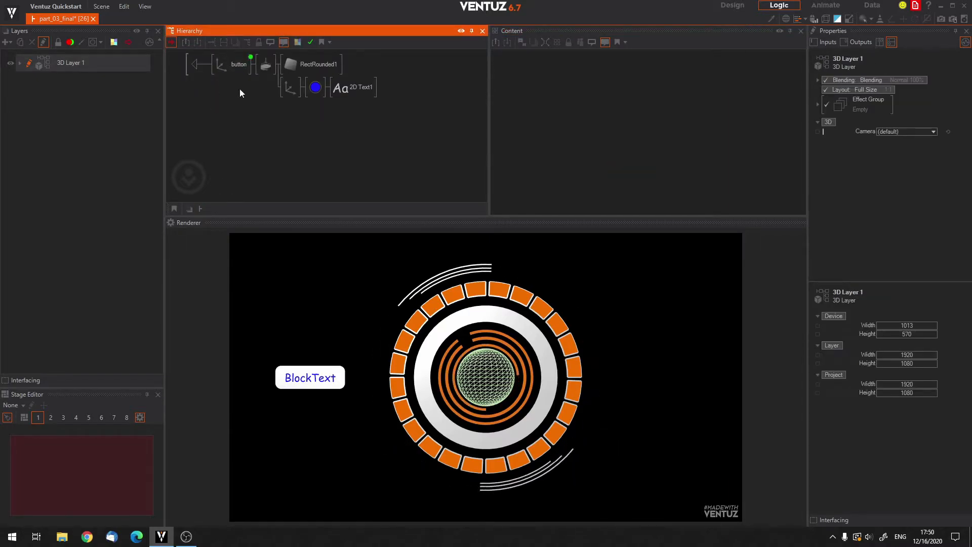
double_click(195, 64)
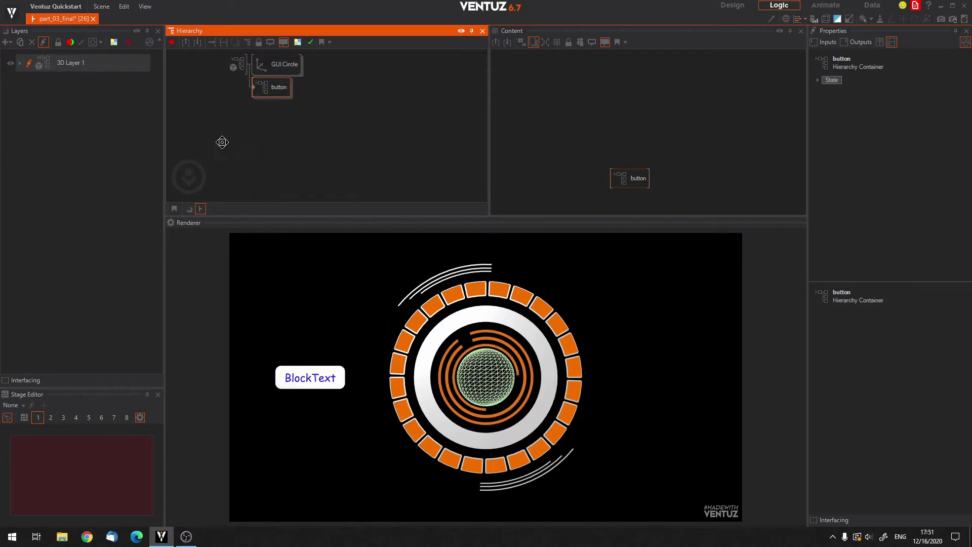
drag(224, 144, 199, 130)
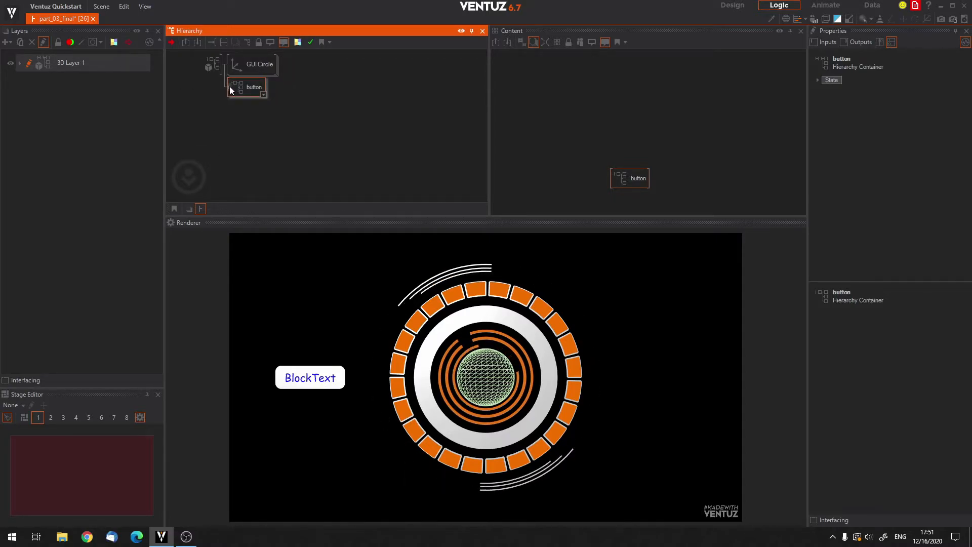
drag(245, 129, 231, 122)
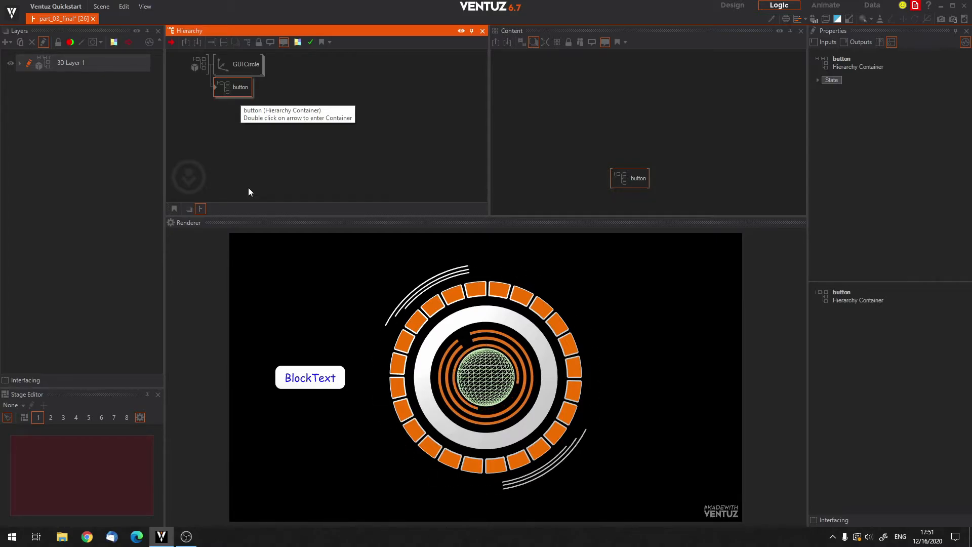
drag(227, 128, 210, 134)
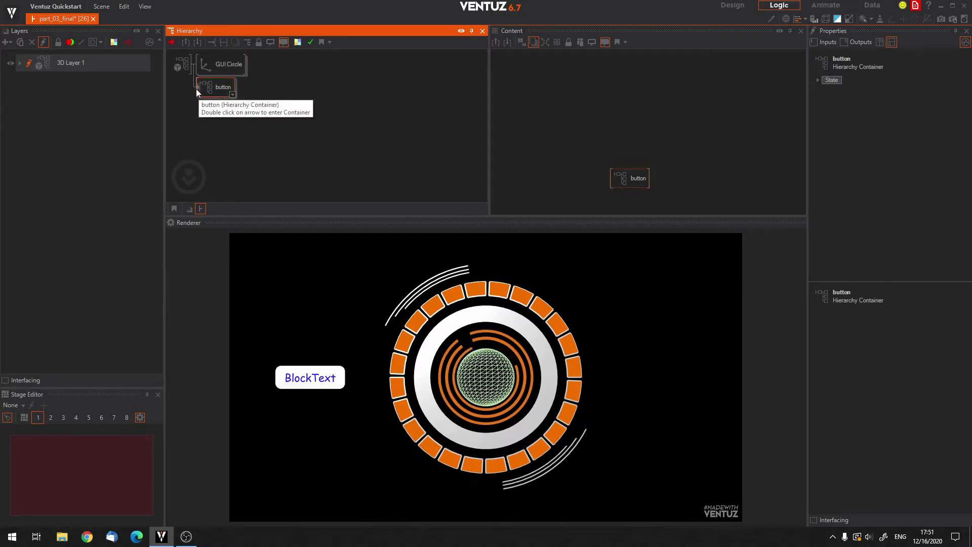
Search the node list for containers and add a Content Container to the layer's content.
click(598, 118)
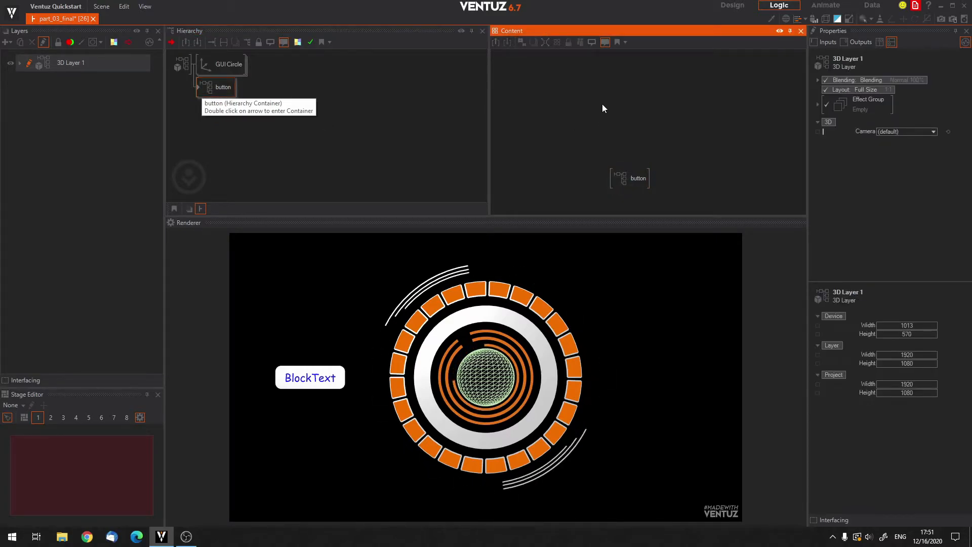
double_click(602, 105)
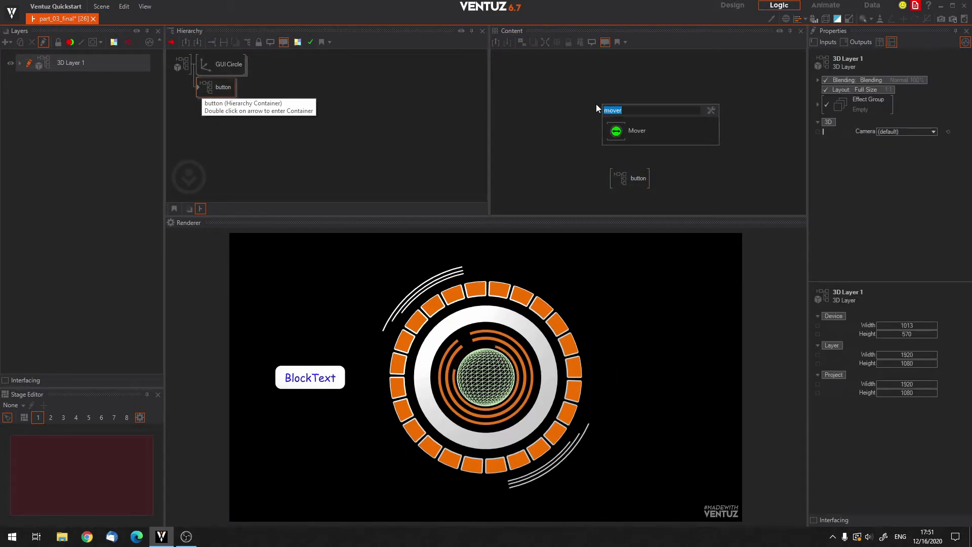
text(cont)
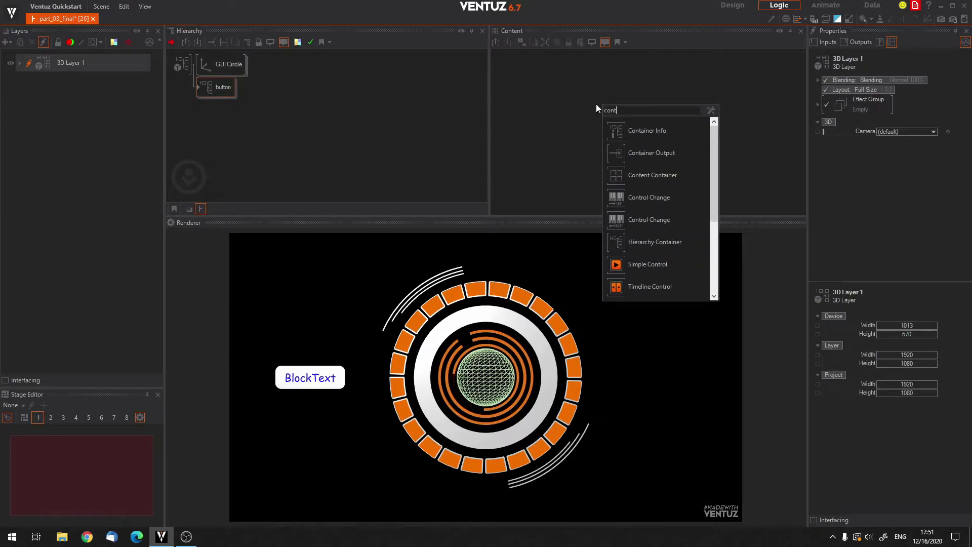
click(598, 100)
double_click(612, 122)
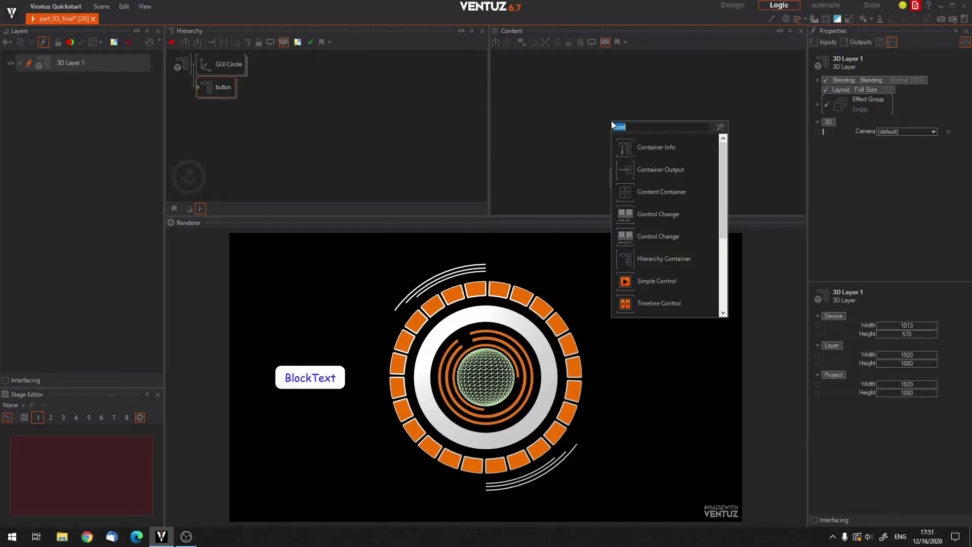
text(conten)
key(BackSpace)
key(BackSpace)
text(ainer)
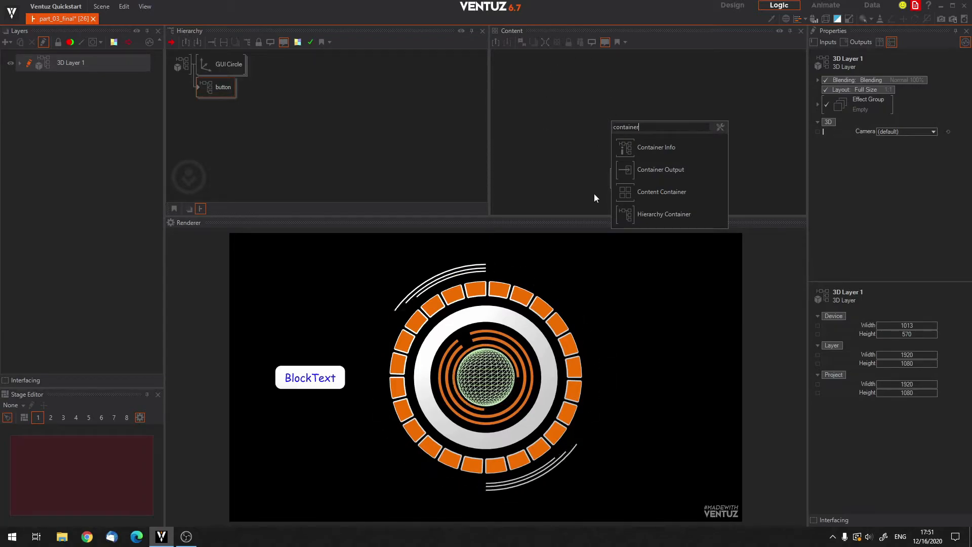
click(630, 193)
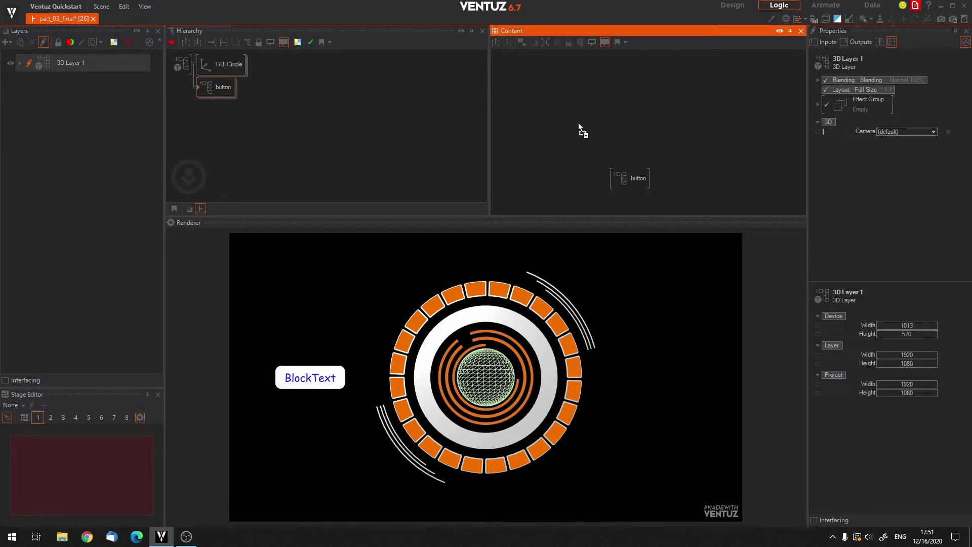
click(576, 105)
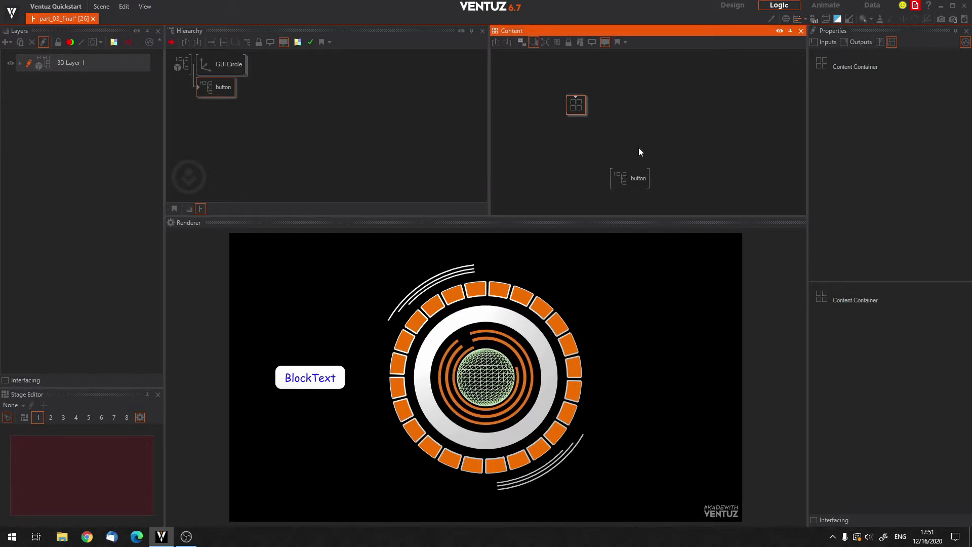
Look inside the new Content Container and return to the hierarchy of 3D Layer 1.
double_click(575, 97)
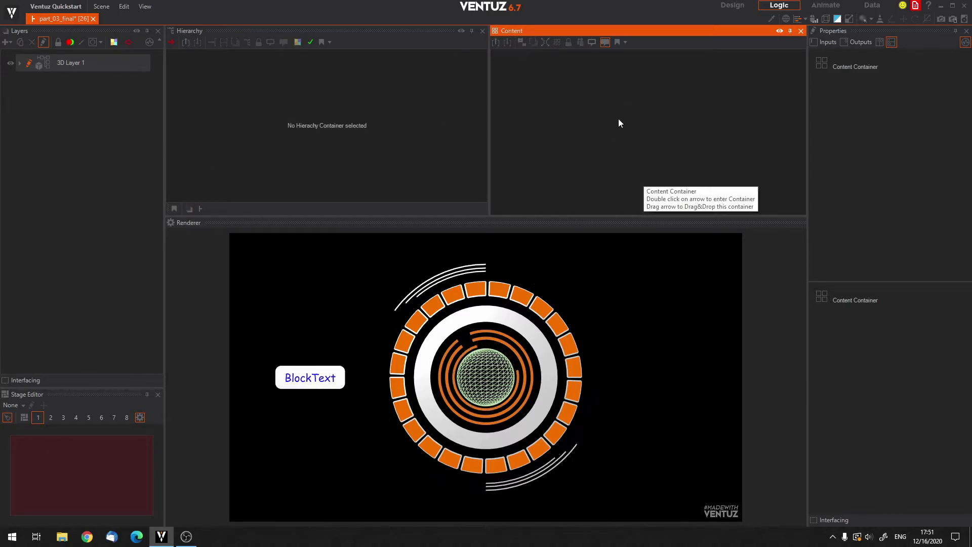
click(200, 209)
click(211, 145)
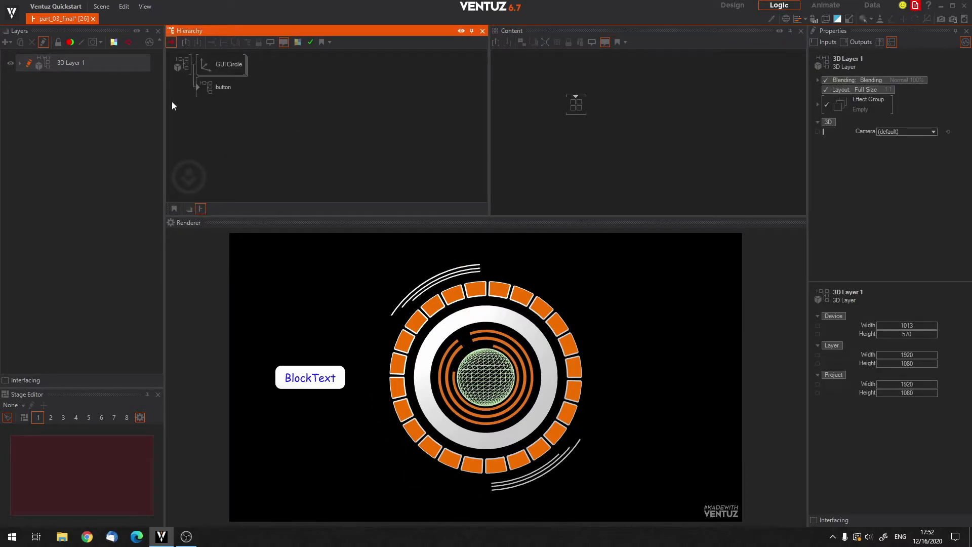
Delete the Content Container from the layer's content.
click(576, 107)
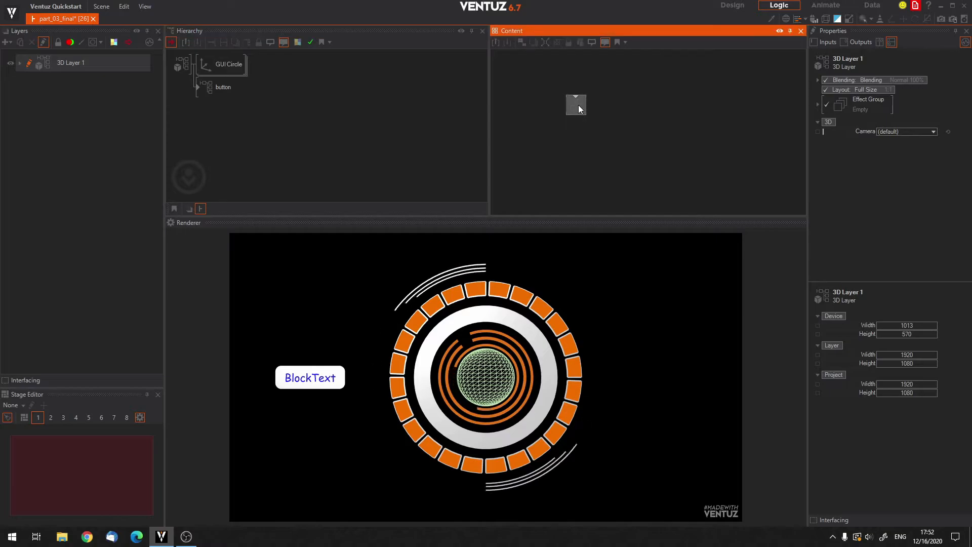
key(Delete)
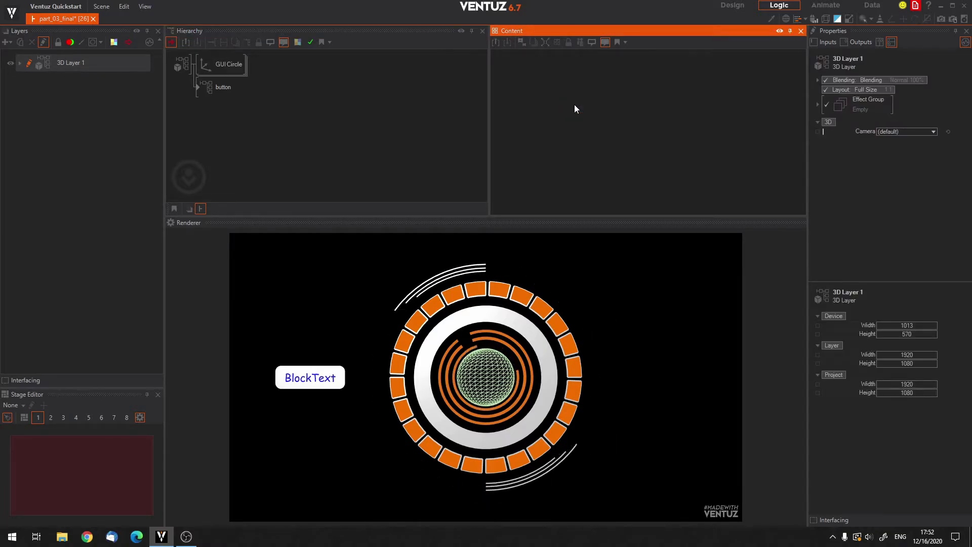
click(353, 101)
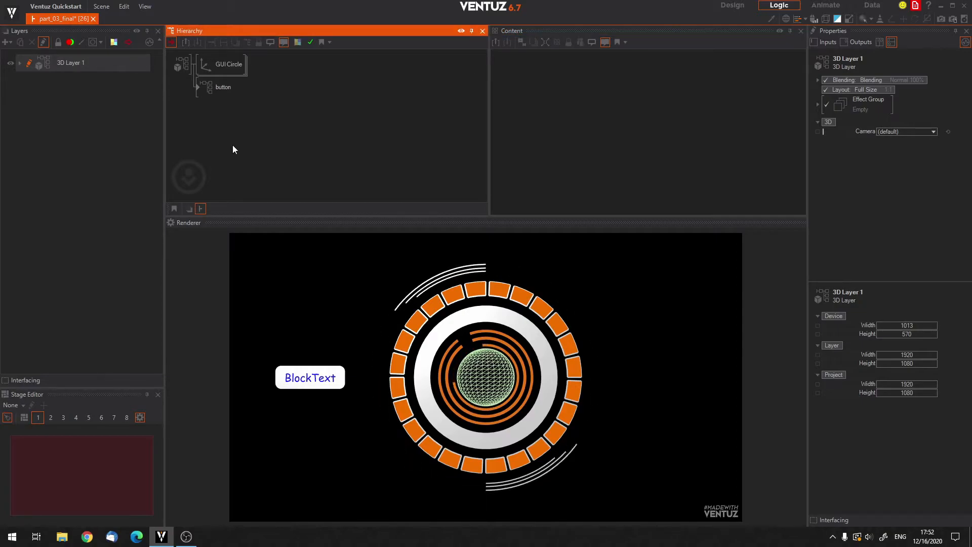
Insert an Axis node directly in front of the button container and name it "button 01".
click(217, 86)
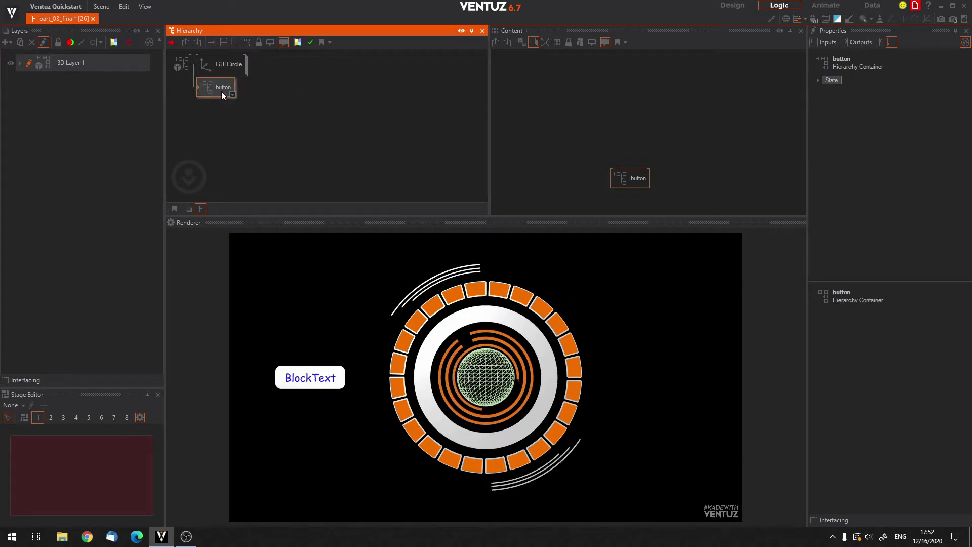
double_click(210, 131)
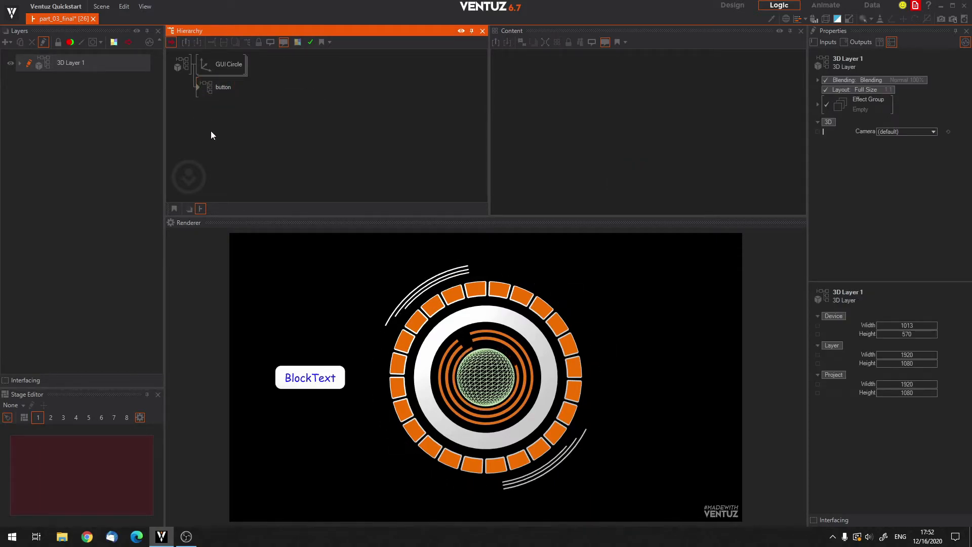
text(ax)
drag(217, 158, 201, 89)
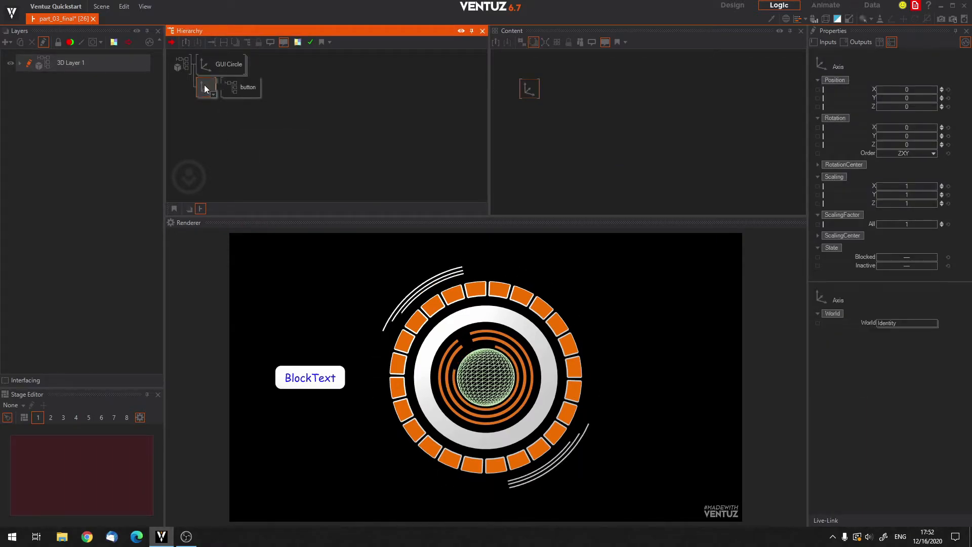
key(F2)
text(button )
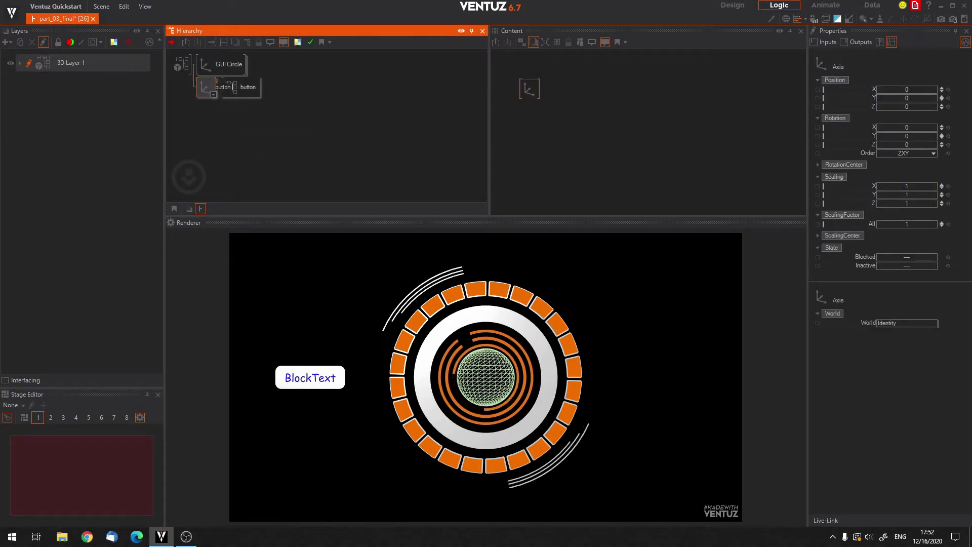
text(01)
key(Return)
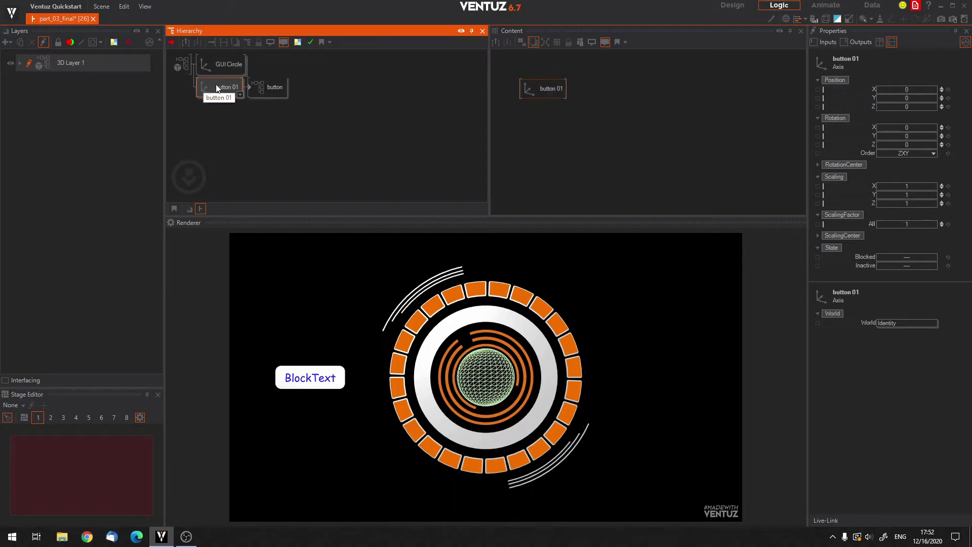
Duplicate the button 01 axis with its container and move the copy to about X 1.25, Y 3.07.
ctrl+drag(216, 95, 208, 112)
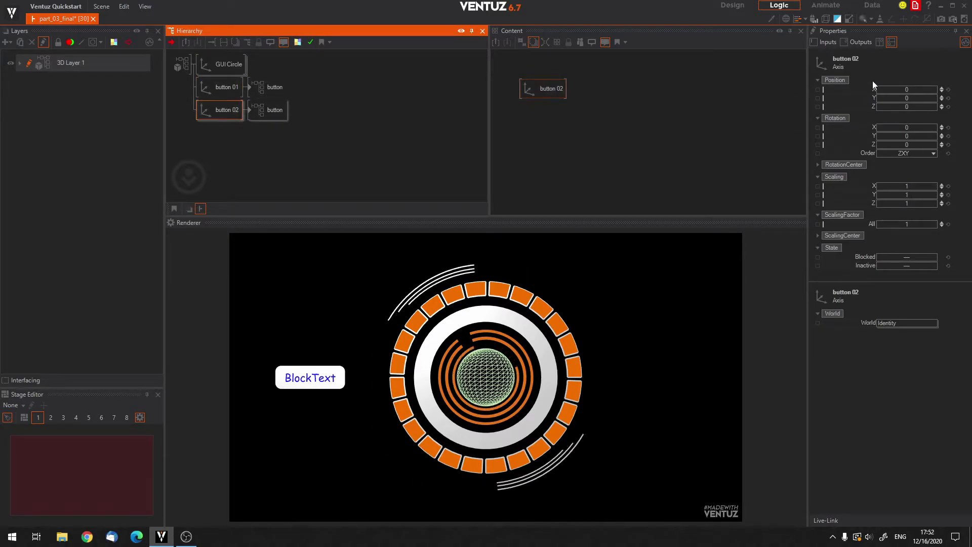
click(902, 98)
drag(900, 98, 906, 71)
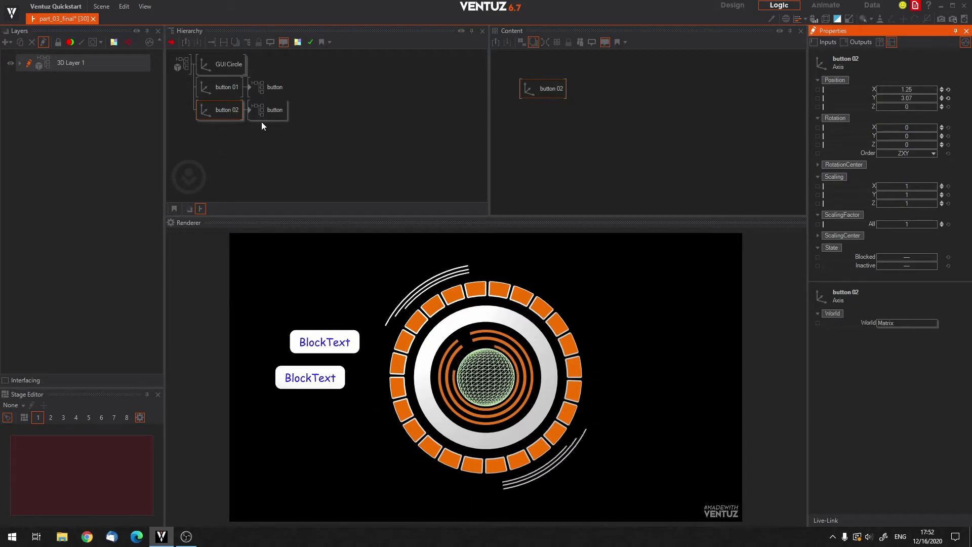
Duplicate the button 02 axis with its container and move the copy up and to the right, above the other two buttons.
ctrl+drag(232, 104, 210, 131)
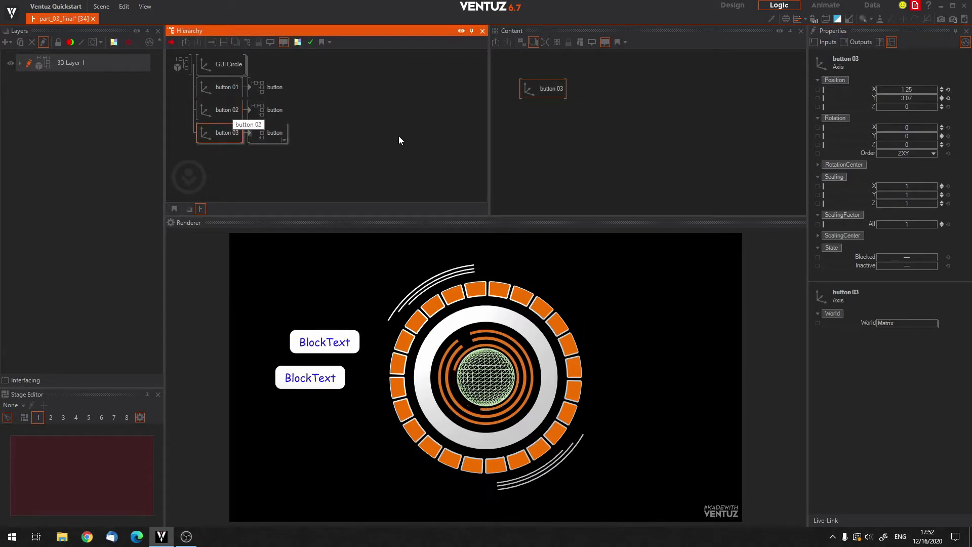
drag(890, 99, 904, 74)
Set the Y position of the button 02 axis to 3.
click(222, 108)
double_click(902, 99)
drag(902, 98, 901, 102)
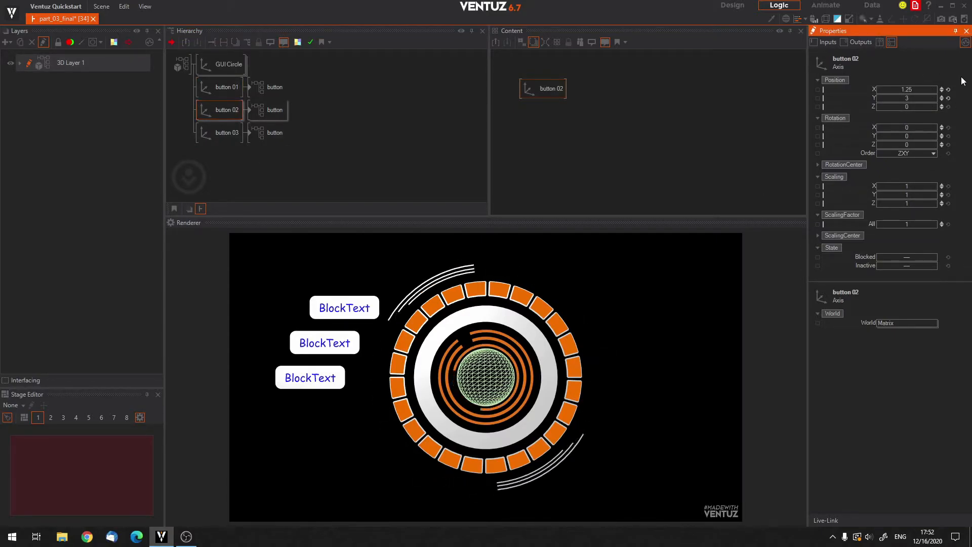
Set the Y position of the button 03 axis to 6.
click(220, 131)
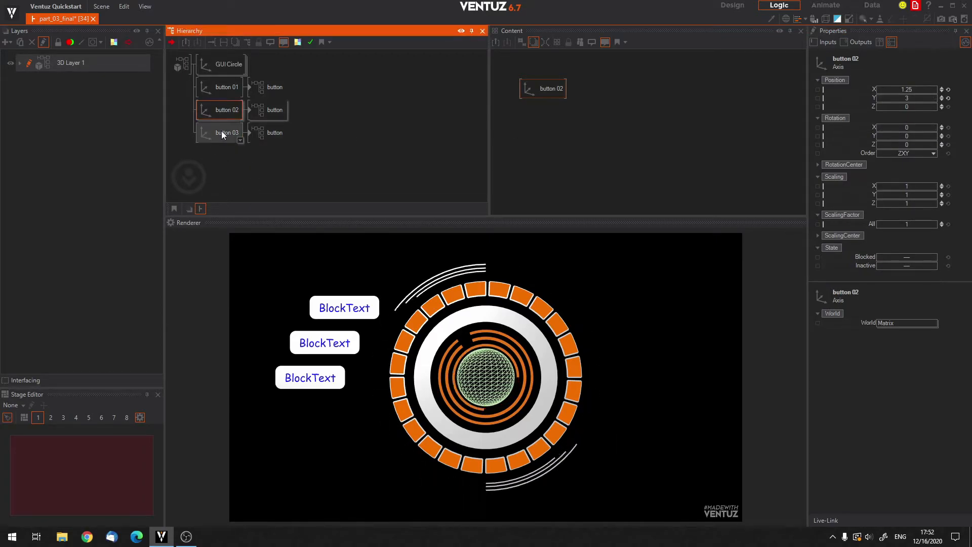
click(903, 97)
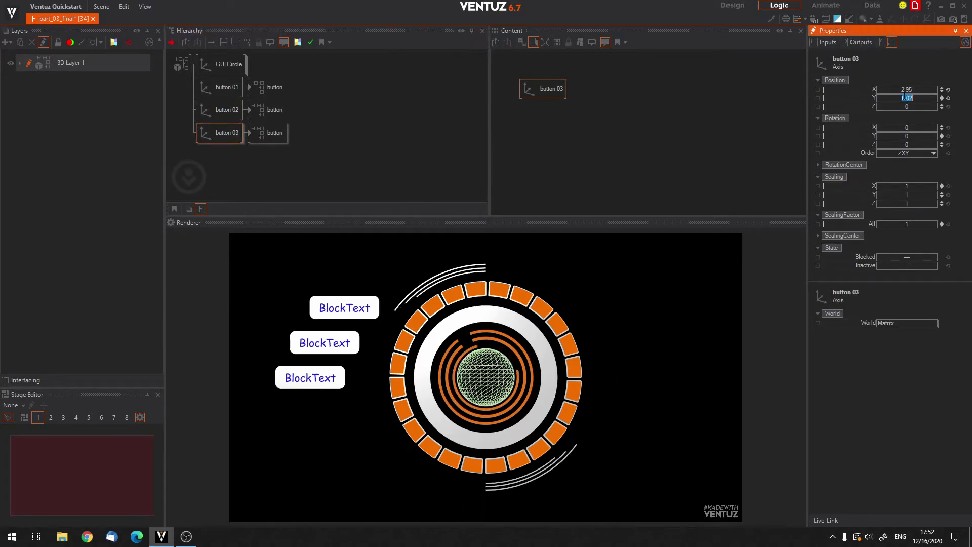
text(6)
key(Return)
Duplicate the button 03 axis with its container and set the copy's Y position to 9.
ctrl+drag(217, 135, 214, 142)
click(213, 162)
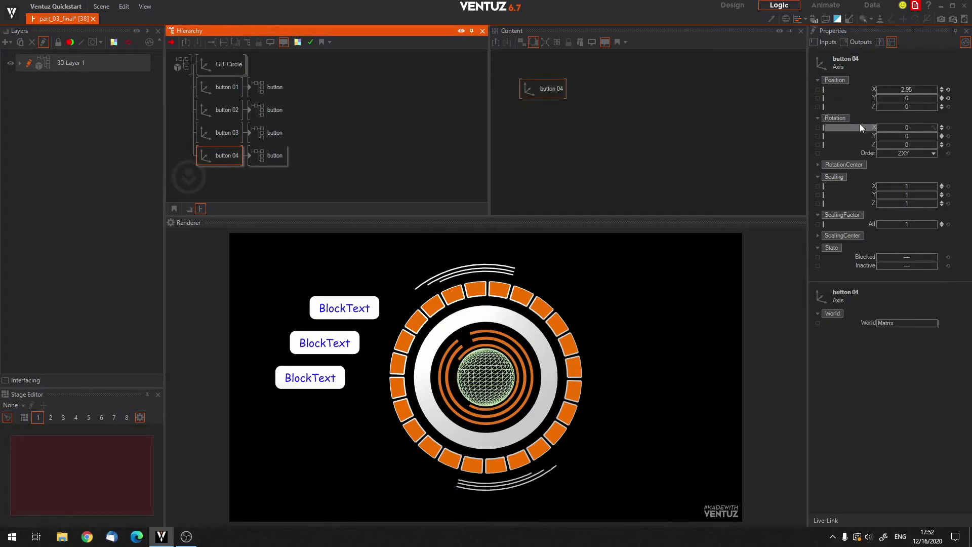
click(905, 99)
text(9)
key(Return)
drag(889, 93, 934, 92)
key(ctrl+z)
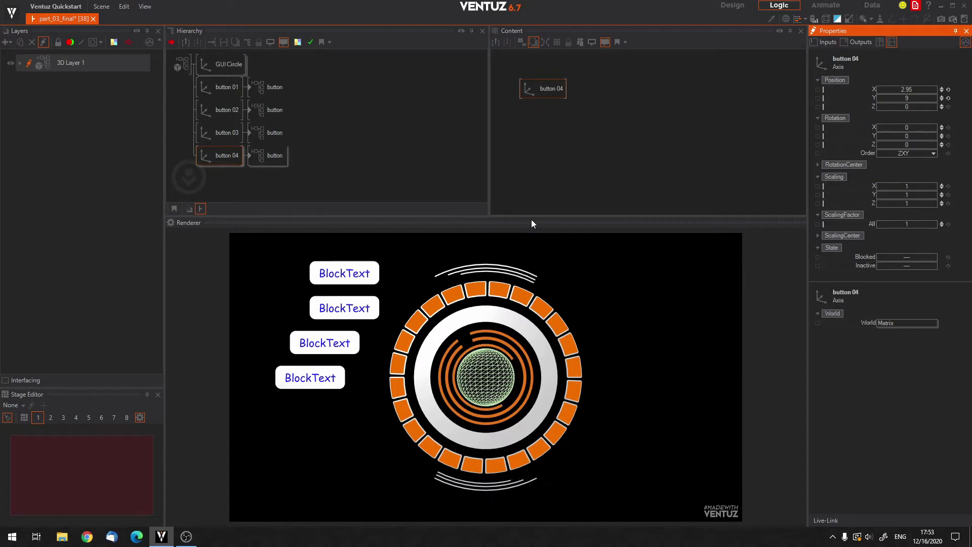
click(358, 276)
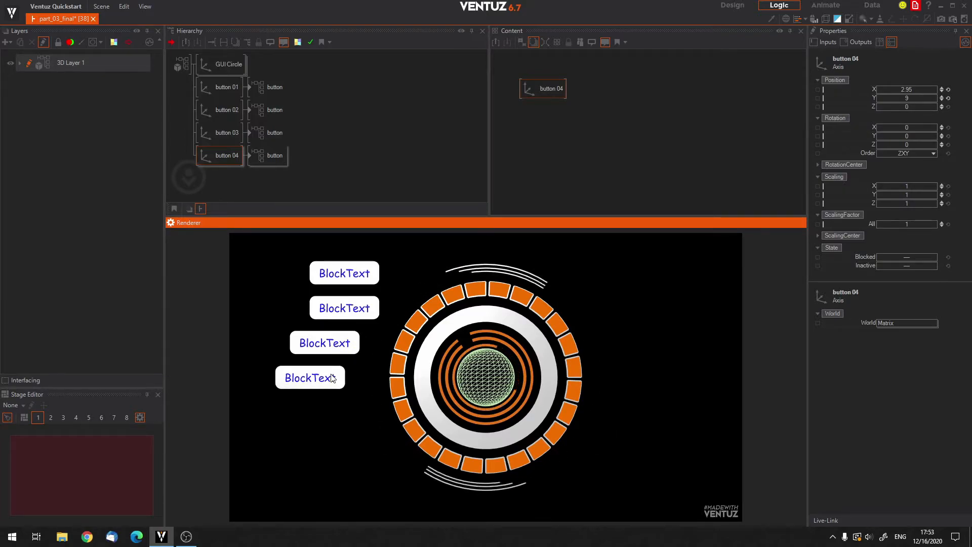
Delete the button 04, button 03 and button 02 axes together with their containers.
click(268, 155)
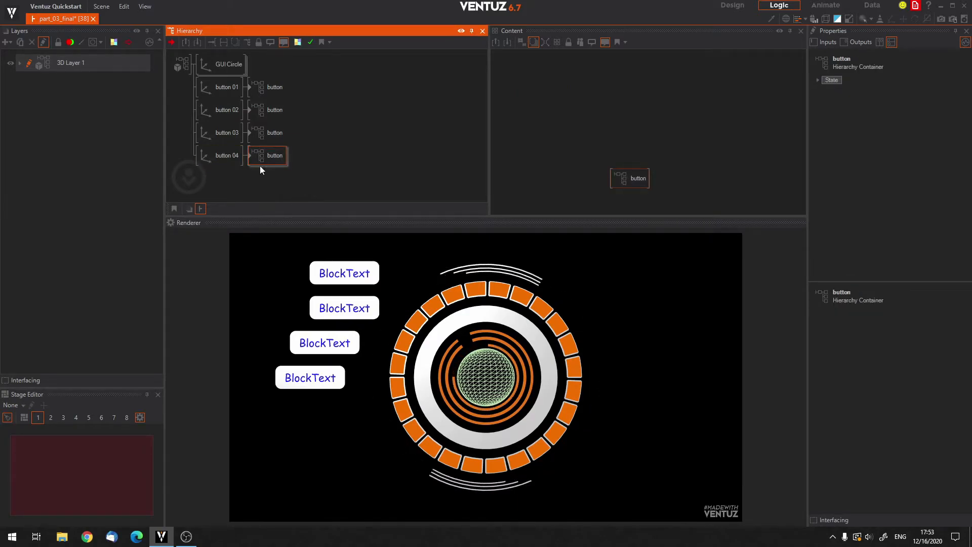
click(228, 155)
key(Delete)
click(222, 131)
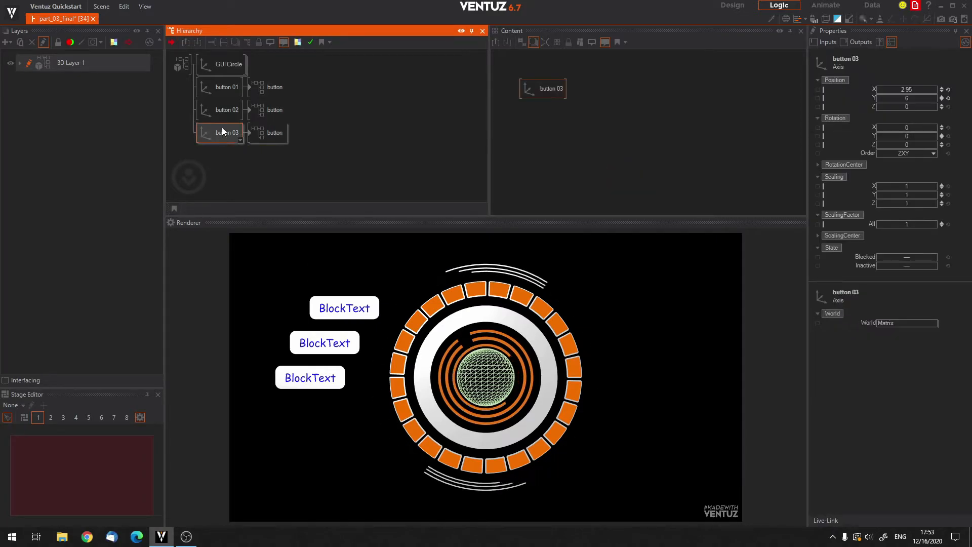
key(Delete)
click(221, 110)
key(Delete)
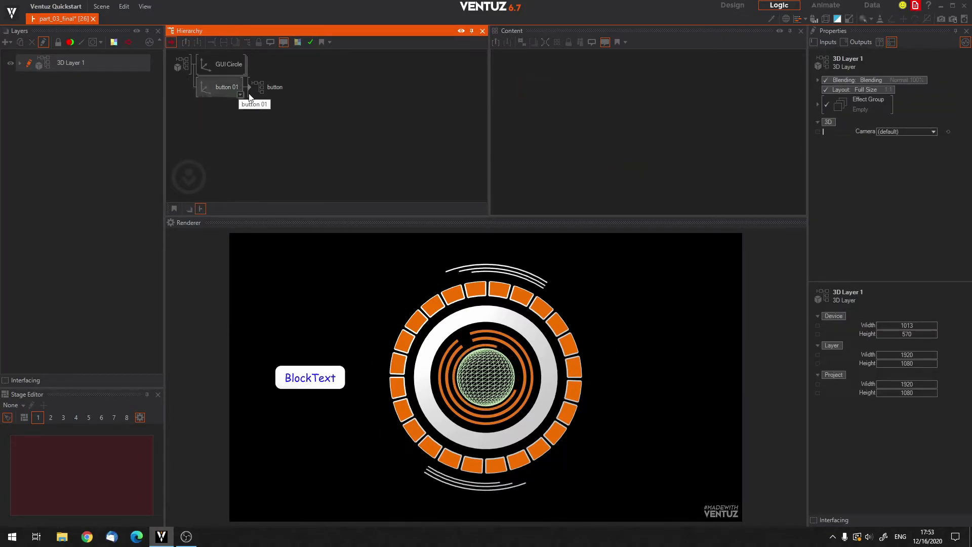
Delete the button 01 axis while keeping its button container in the hierarchy.
click(267, 87)
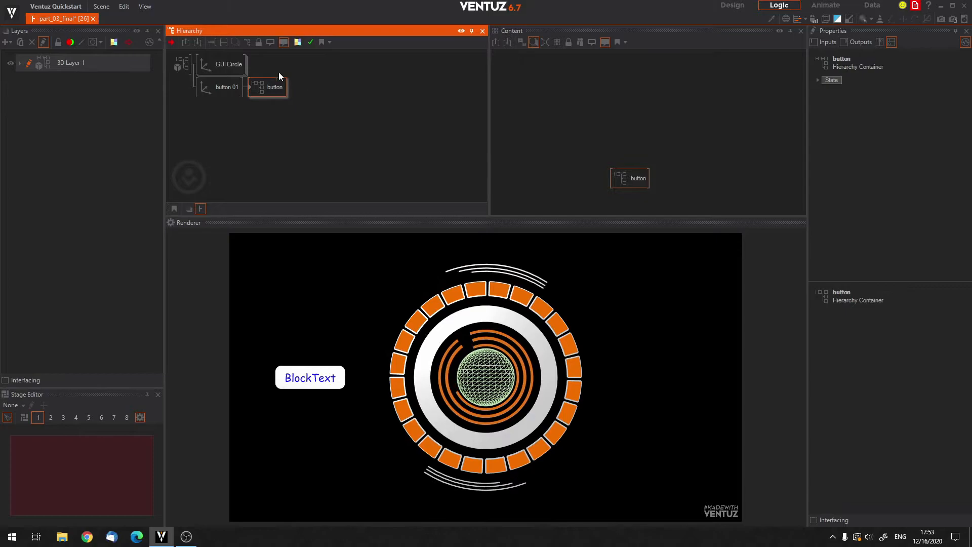
click(226, 83)
key(Delete)
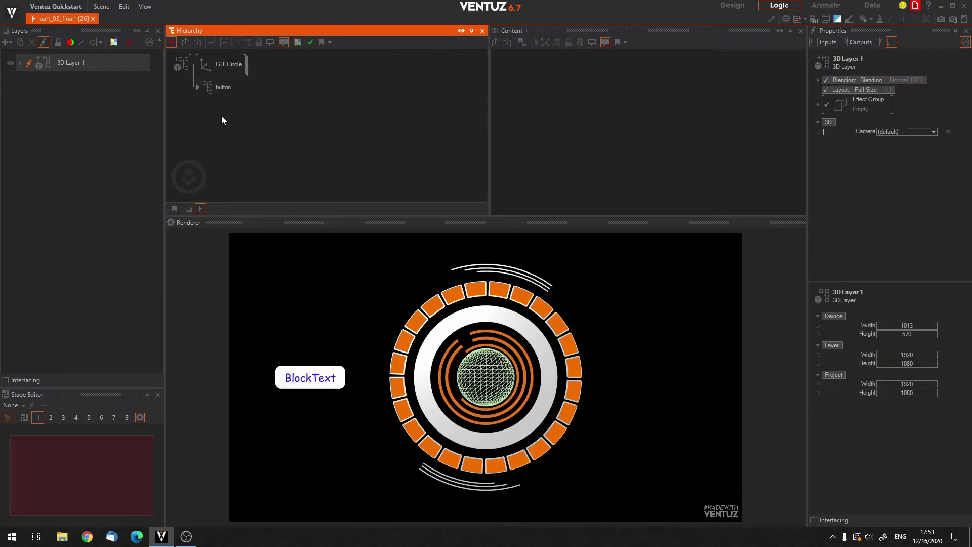
Examine the nodes inside the button container, test the button in the rendered scene, and return to the top level of the hierarchy.
click(219, 87)
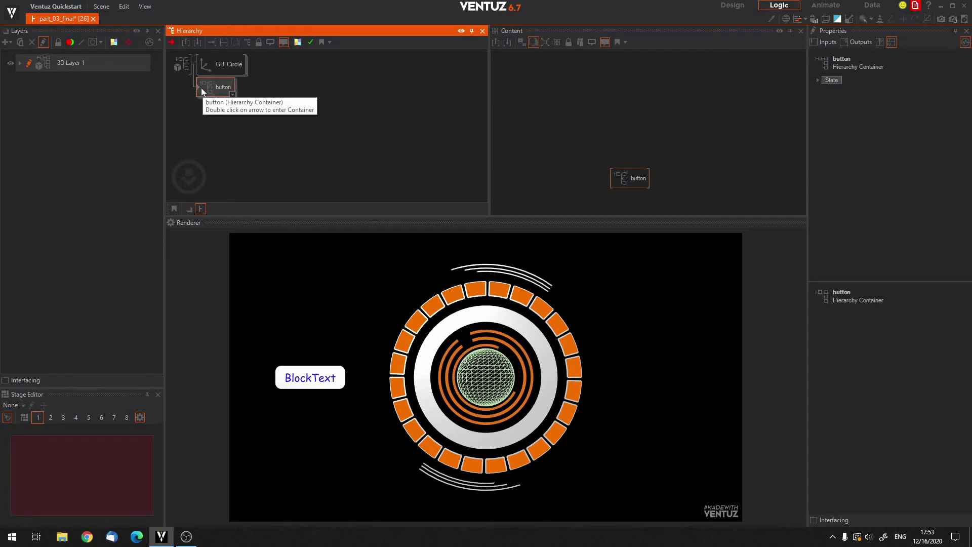
double_click(199, 87)
click(234, 70)
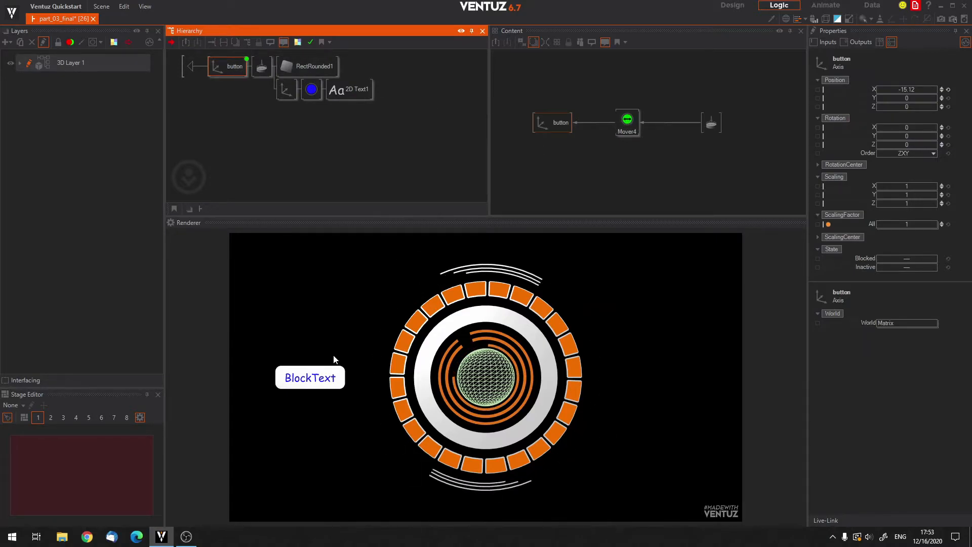
click(305, 376)
click(319, 379)
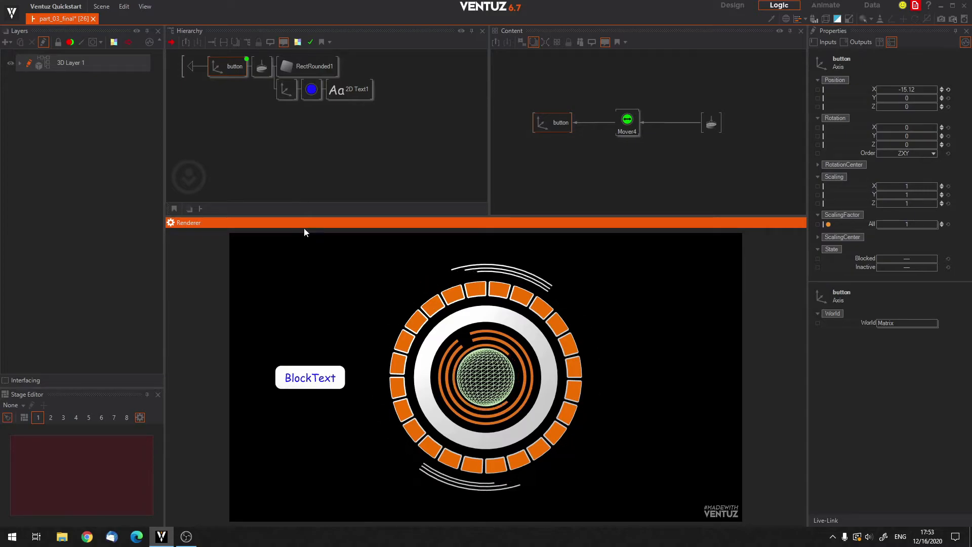
click(347, 96)
click(309, 93)
click(251, 145)
double_click(190, 66)
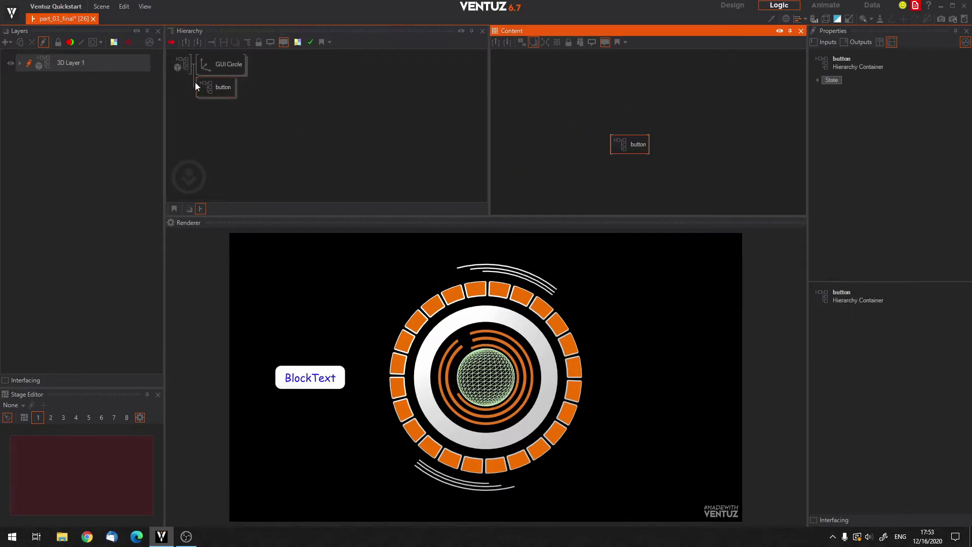
double_click(208, 89)
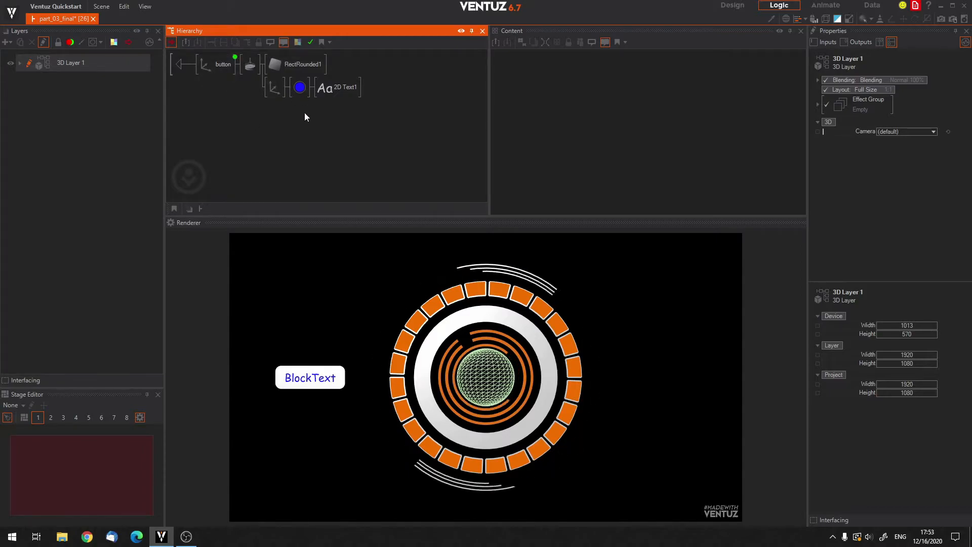
click(180, 65)
double_click(176, 66)
Duplicate the button container, insert an Axis in front of the first one, and move that button up above the other.
mouse_move(212, 97)
ctrl+mouse_down()
mouse_move(202, 118)
mouse_move(210, 96)
ctrl+mouse_up()
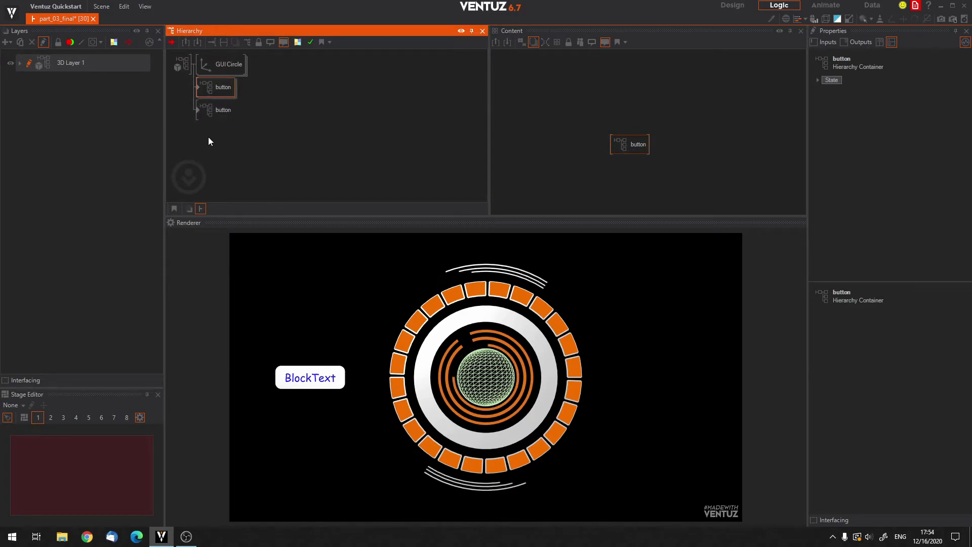
double_click(208, 137)
text(ax)
drag(211, 156, 199, 88)
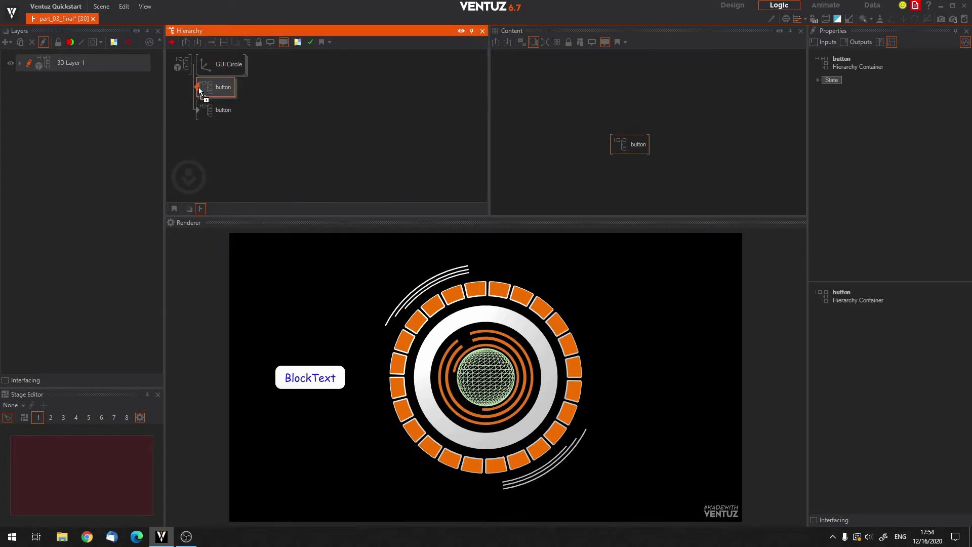
mouse_move(899, 99)
mouse_down()
mouse_move(934, 101)
mouse_move(904, 88)
mouse_up()
Insert an Axis node directly in front of the second button container.
right_click(202, 143)
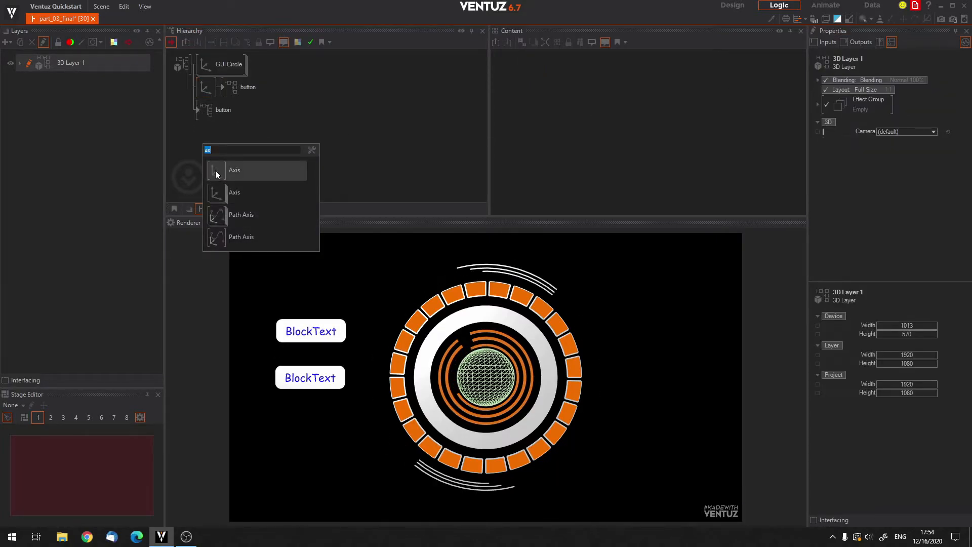
key(Escape)
drag(201, 113, 208, 111)
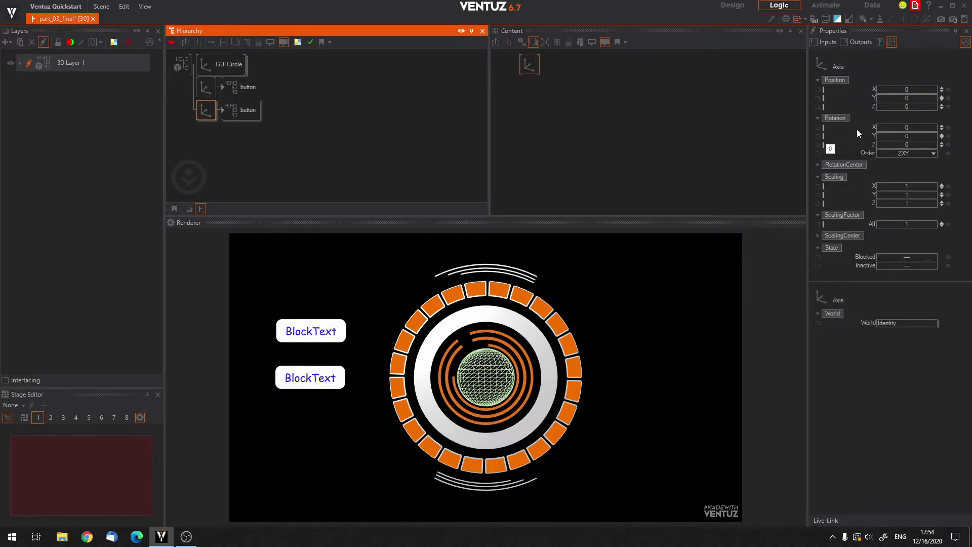
click(228, 152)
Change the Block Text inside the first button container to "Button 1" and return to the top level of the hierarchy.
click(233, 87)
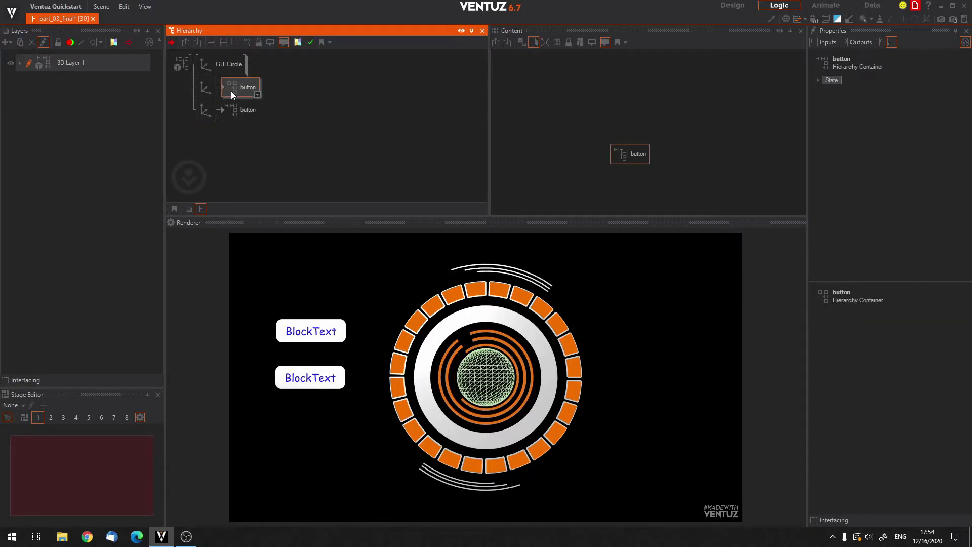
double_click(222, 87)
click(336, 88)
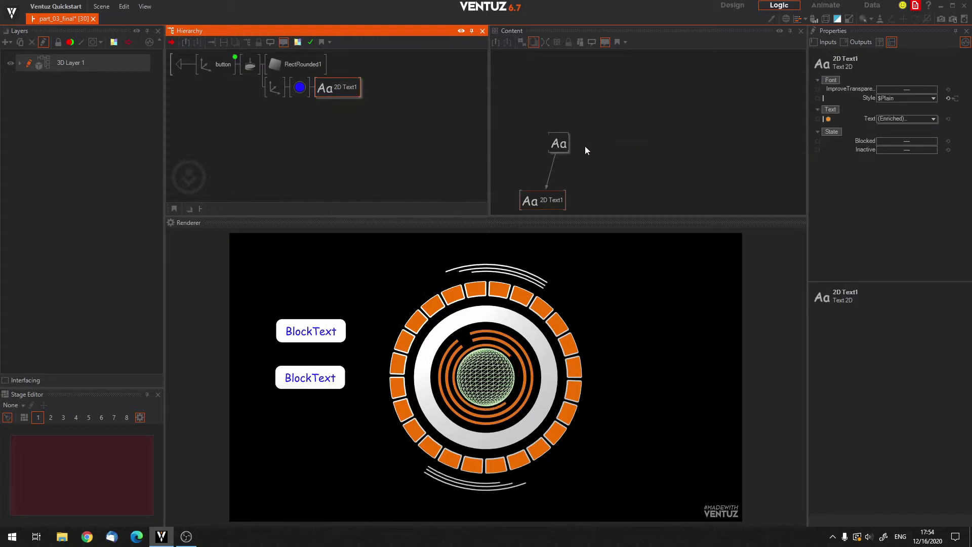
click(527, 201)
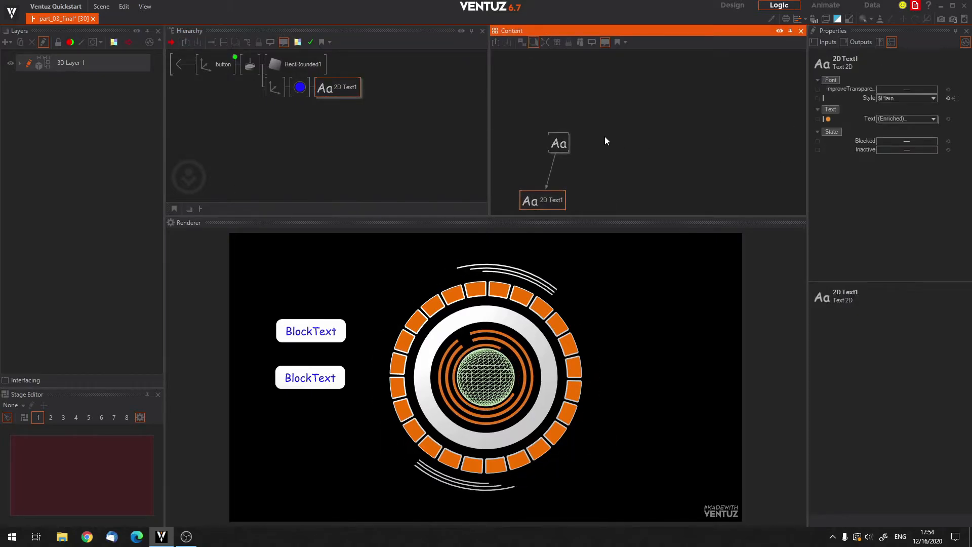
click(559, 143)
click(914, 234)
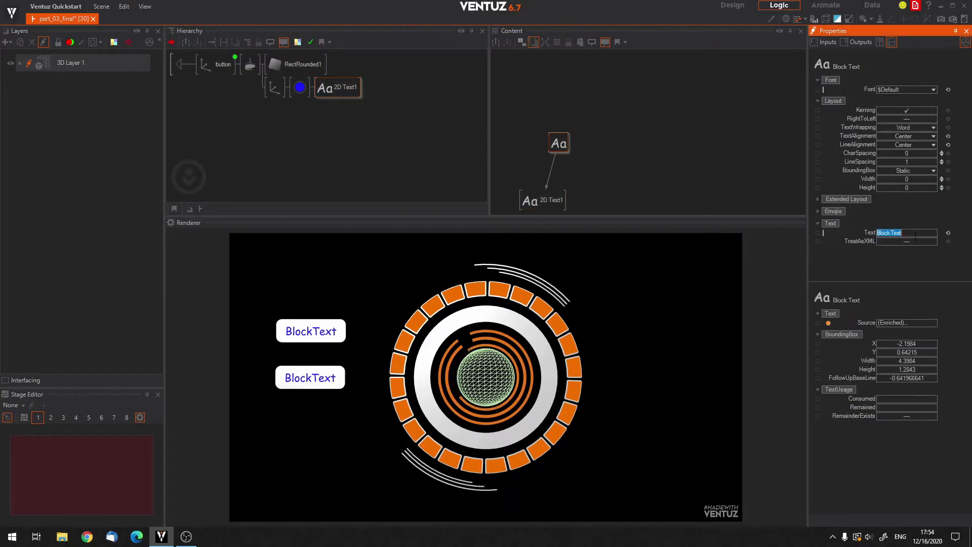
text(Button 1)
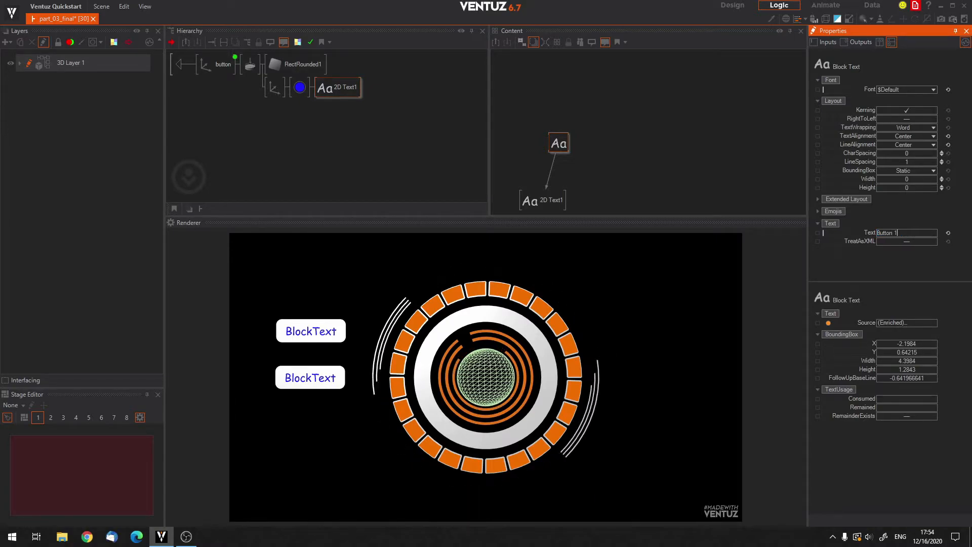
key(Return)
middle_drag(594, 138, 601, 114)
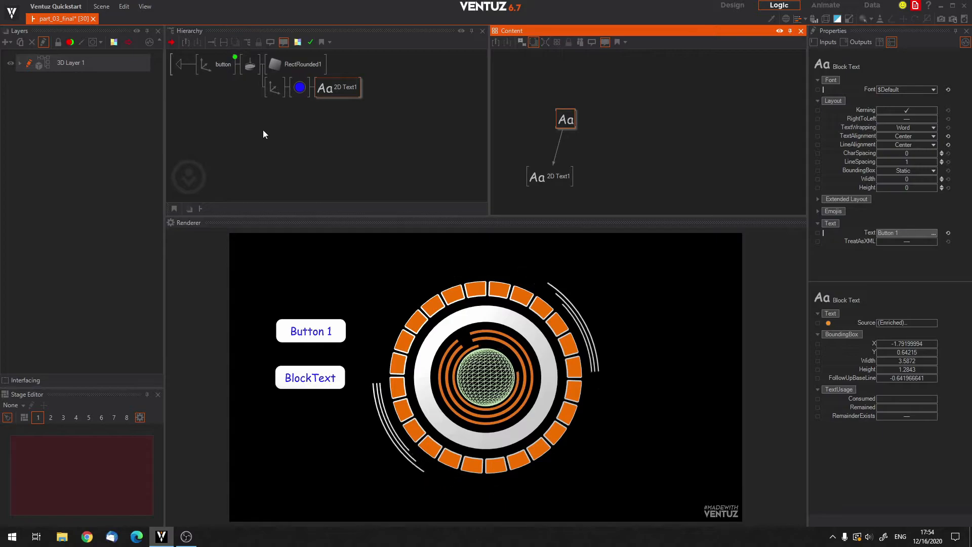
click(332, 93)
click(302, 91)
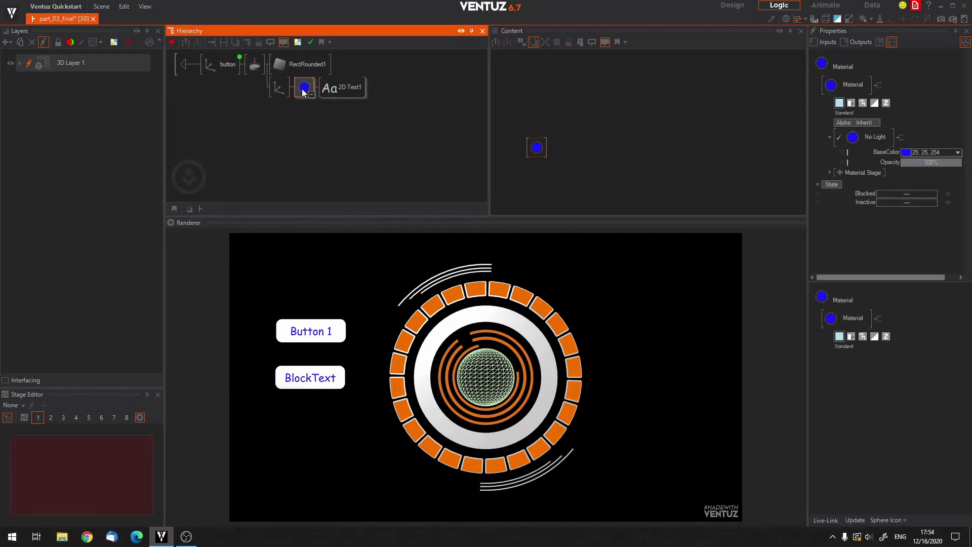
click(325, 120)
click(187, 65)
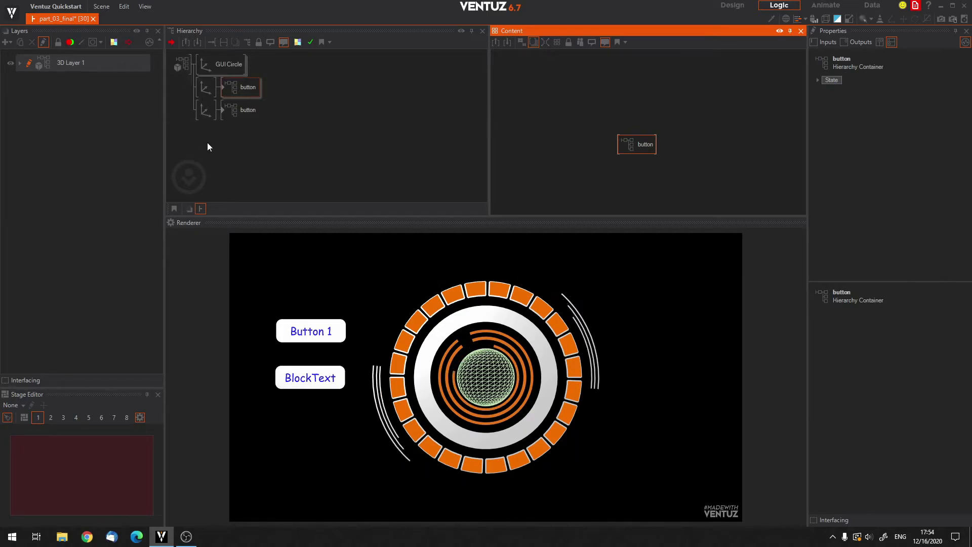
Change the Block Text inside the second button container to "Button 2" and leave the container.
double_click(223, 113)
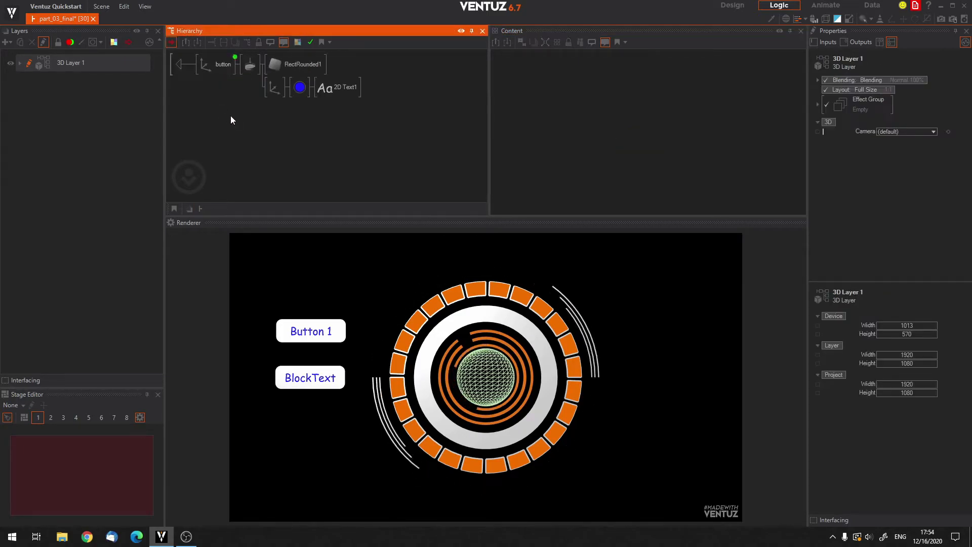
click(338, 88)
click(552, 202)
click(565, 144)
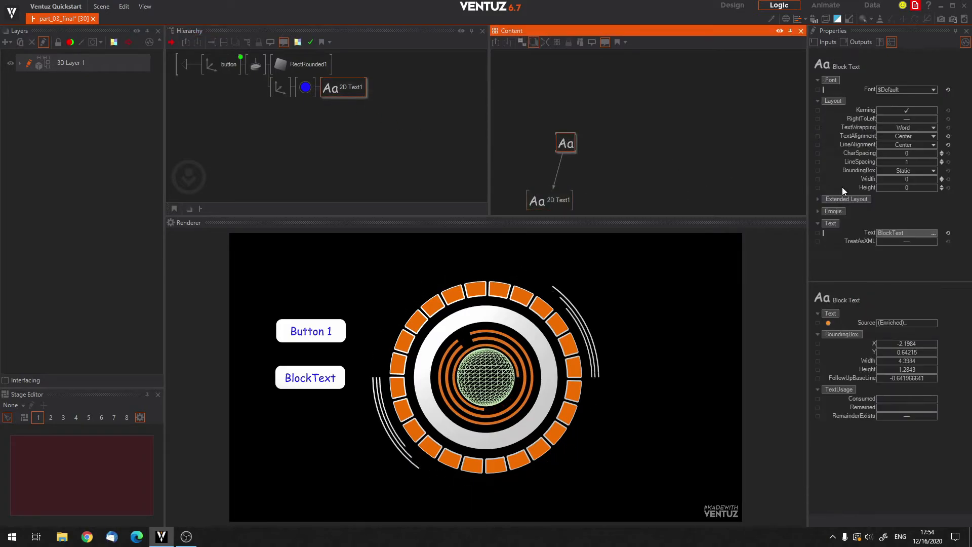
click(921, 233)
text(Bu)
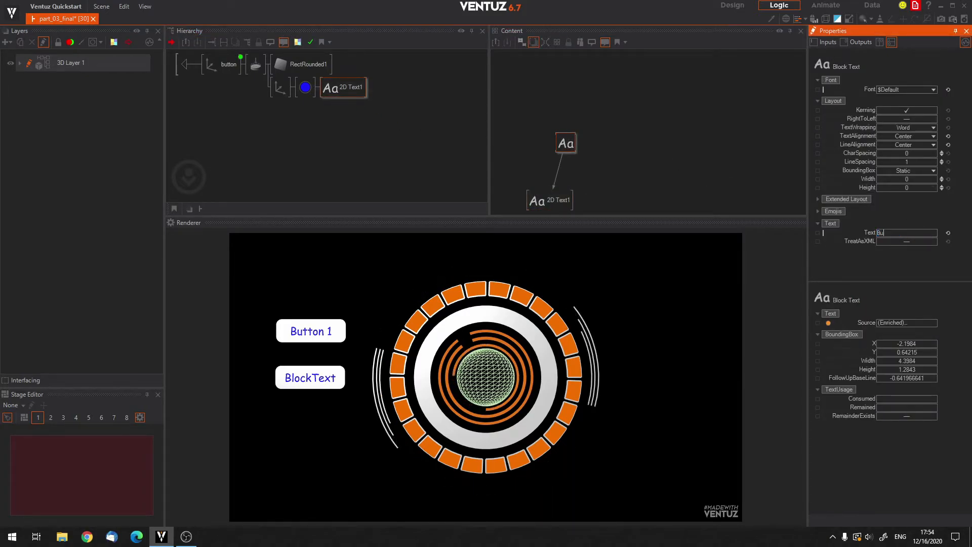
text(tton 2)
key(Return)
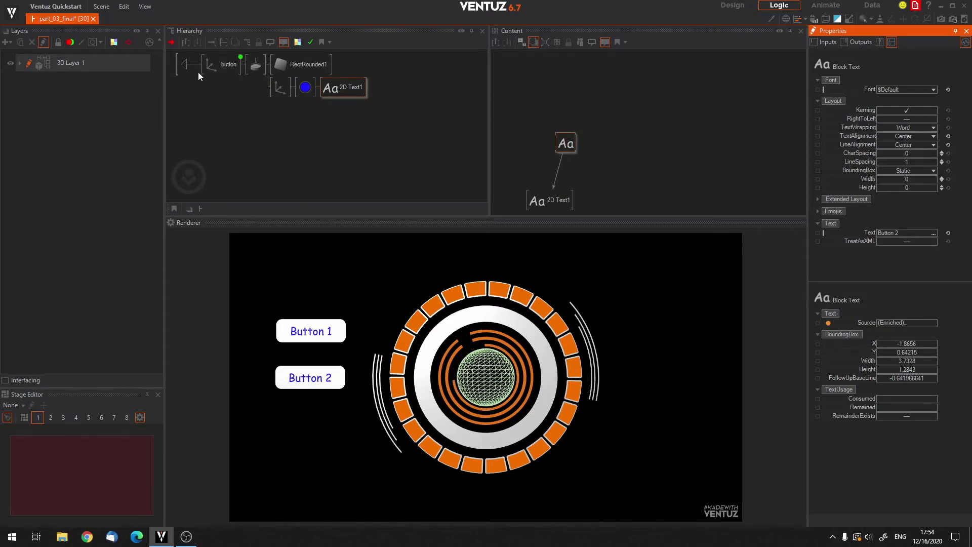
double_click(184, 63)
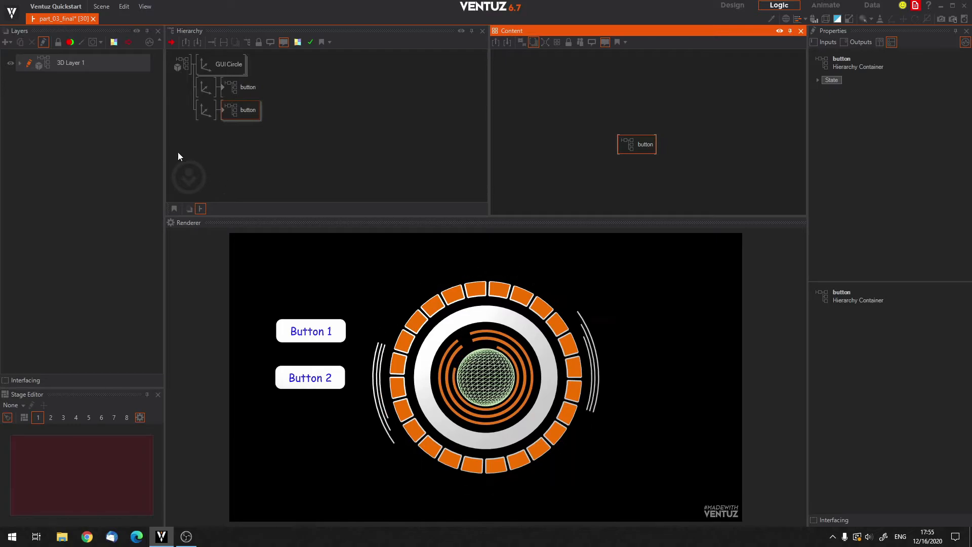
Delete the second axis with its button container and select the remaining button container.
click(198, 114)
key(Delete)
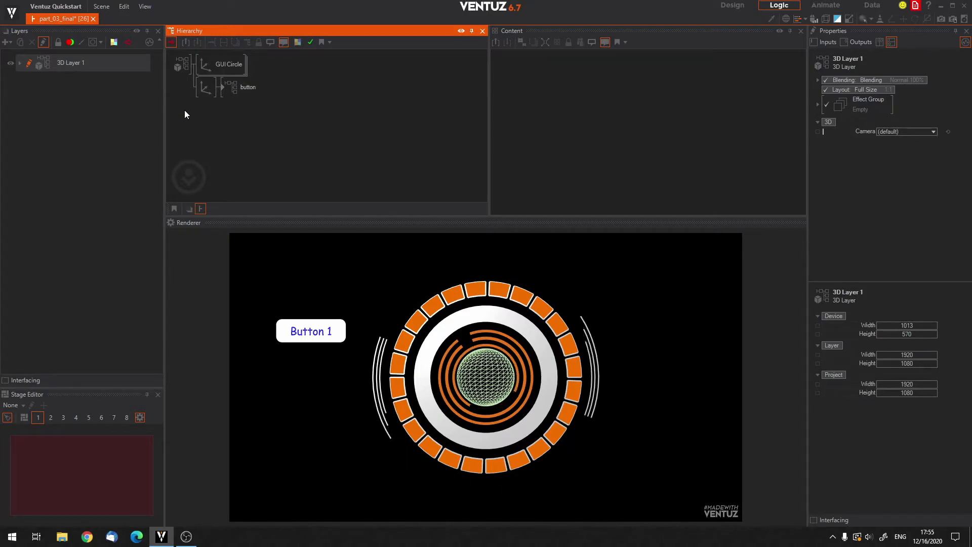
click(235, 95)
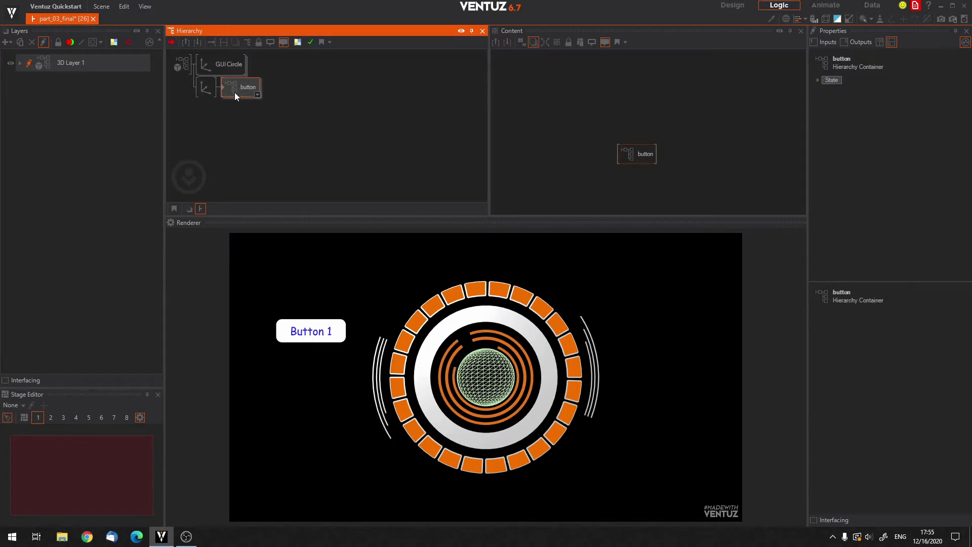
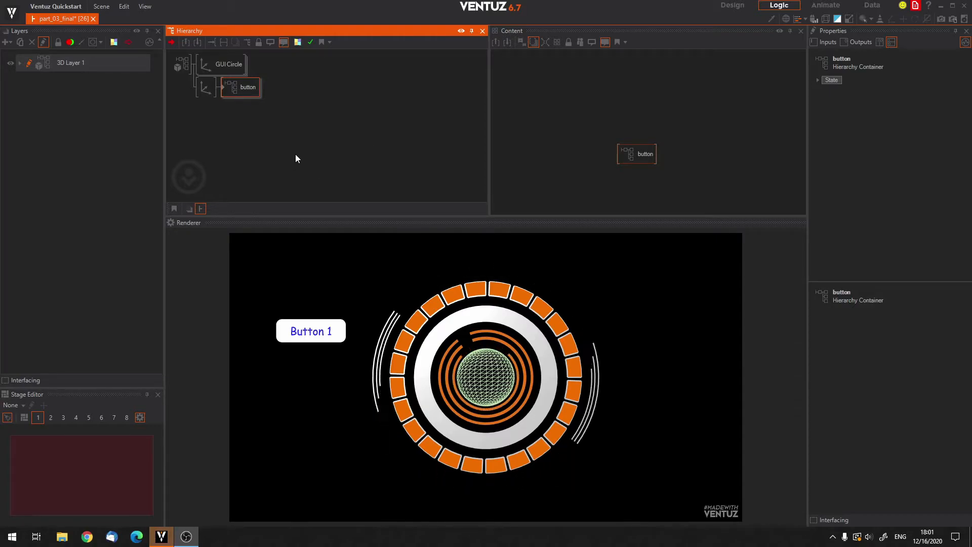
Expose the Text property of the Block Text inside the button container and return to the top level of the hierarchy.
click(231, 101)
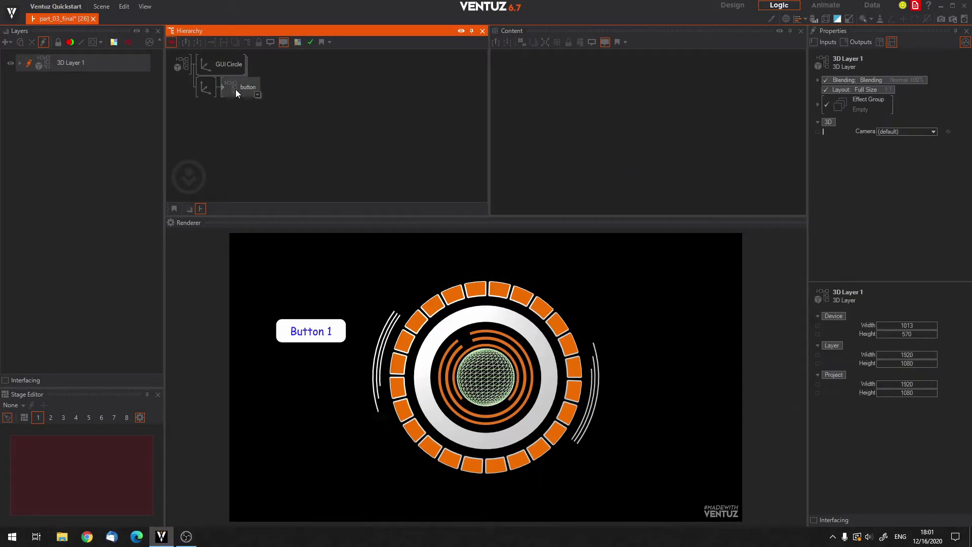
click(236, 89)
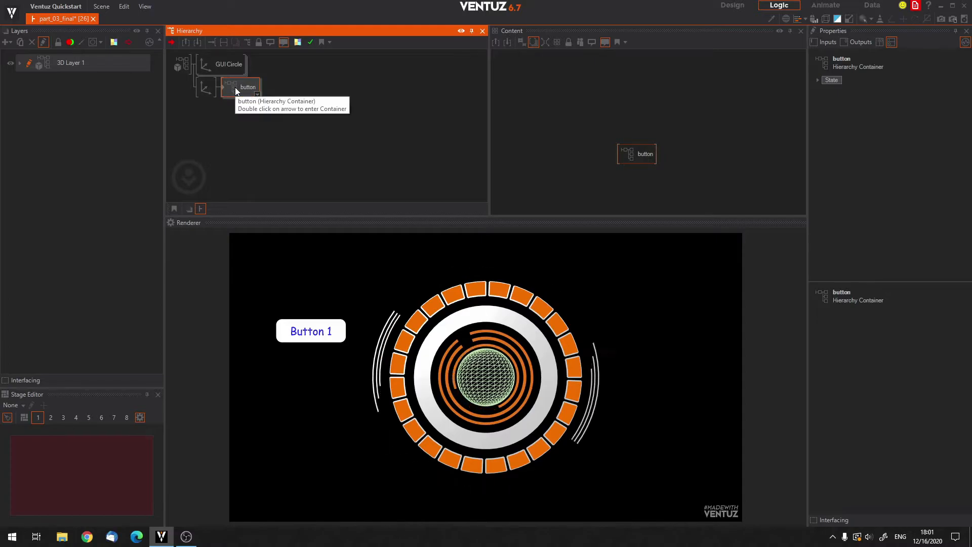
click(636, 152)
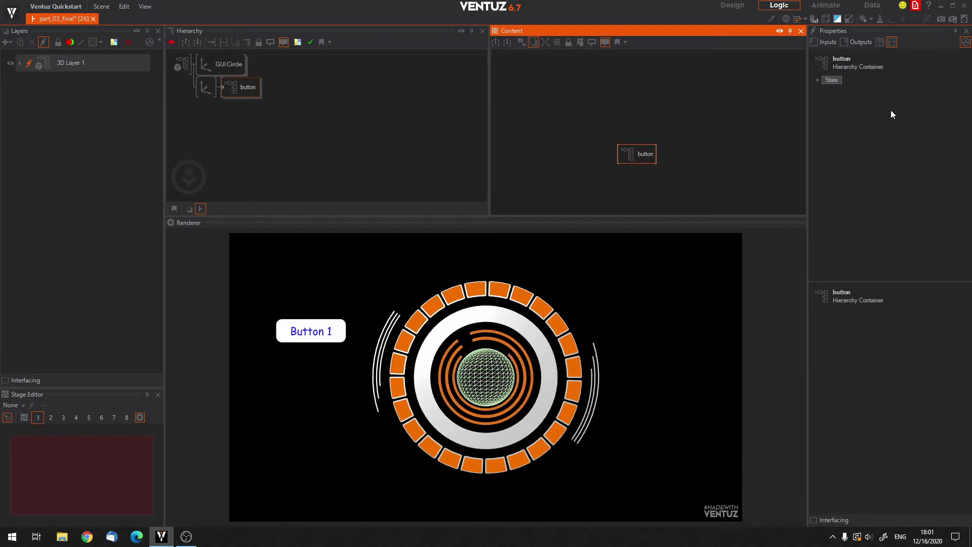
click(223, 87)
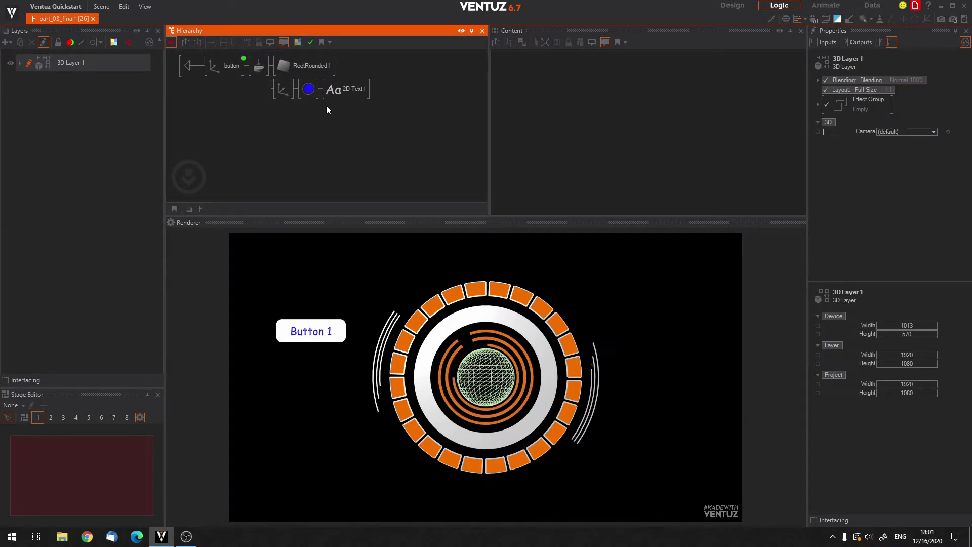
click(336, 96)
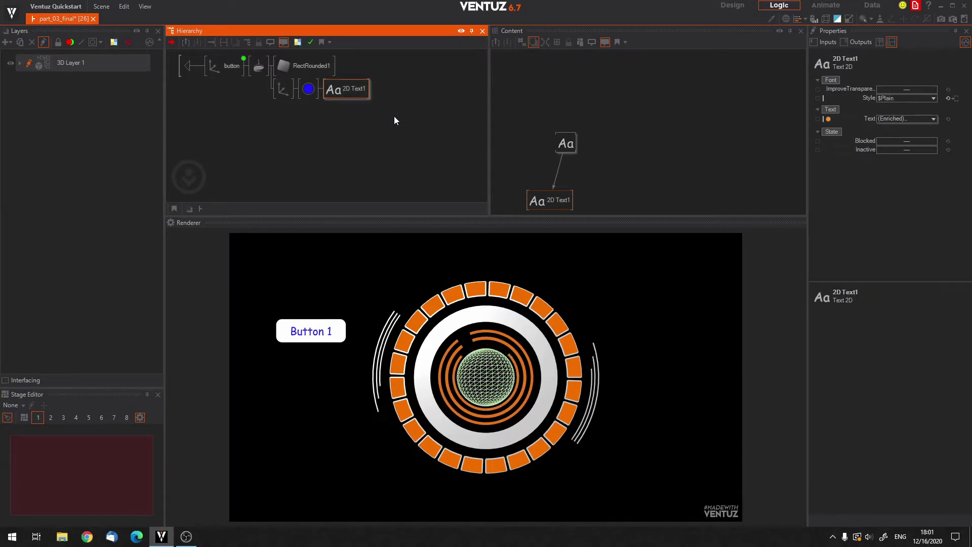
middle_drag(635, 153, 638, 122)
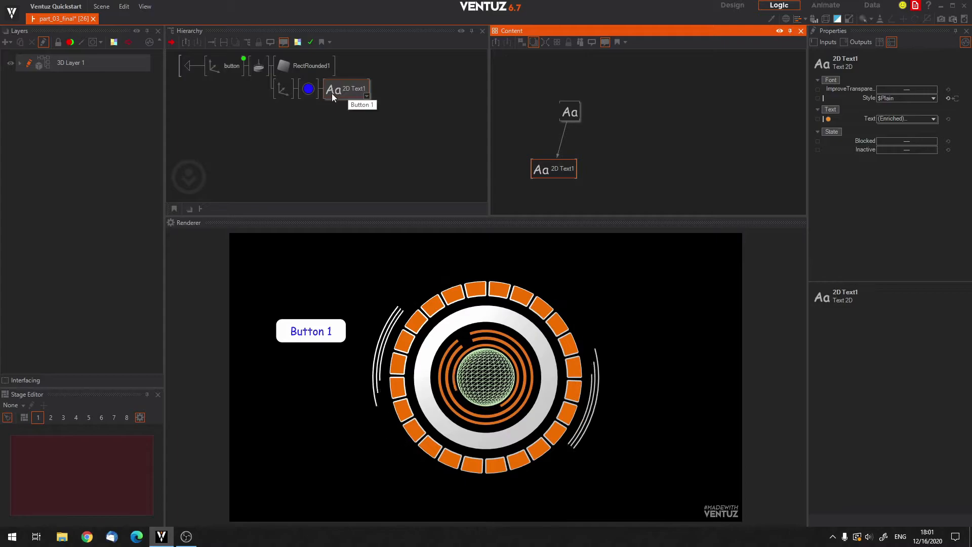
click(565, 109)
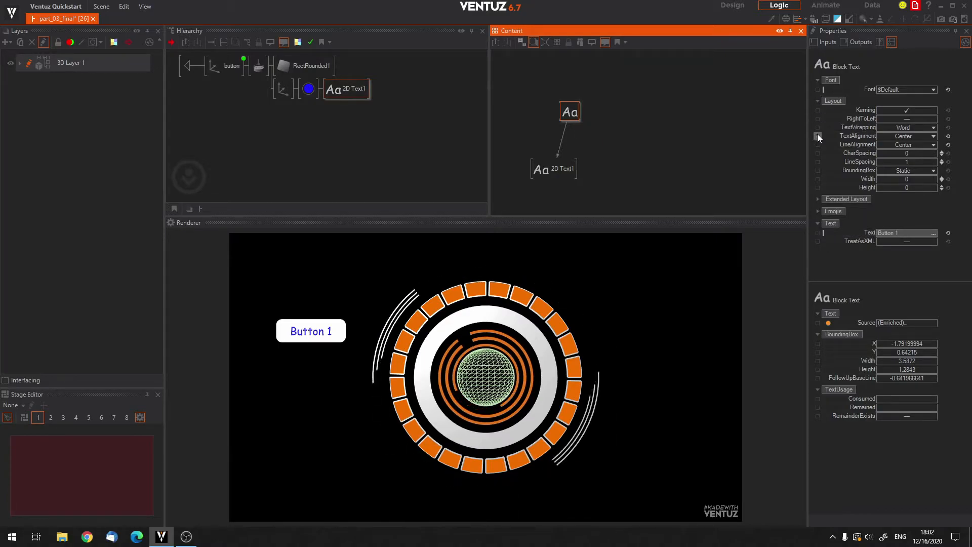
click(817, 233)
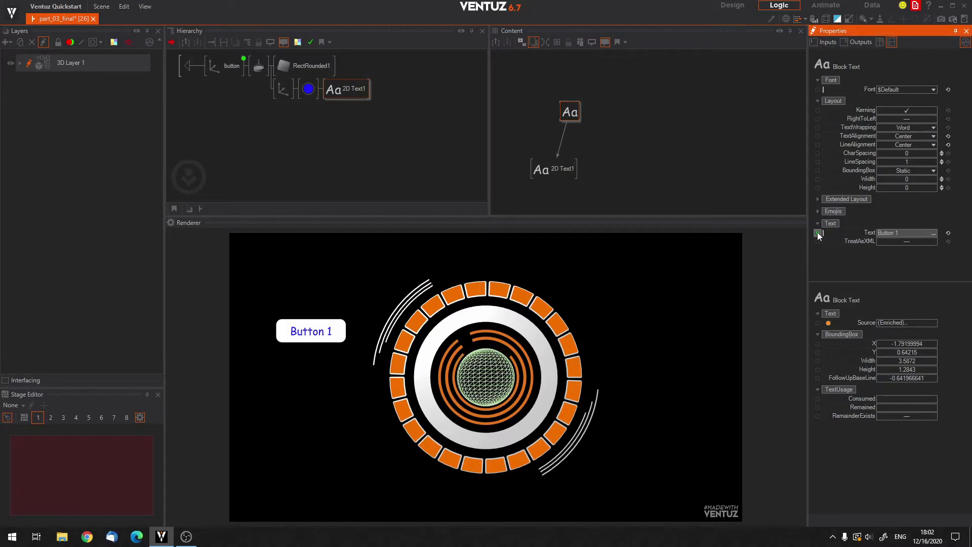
click(188, 67)
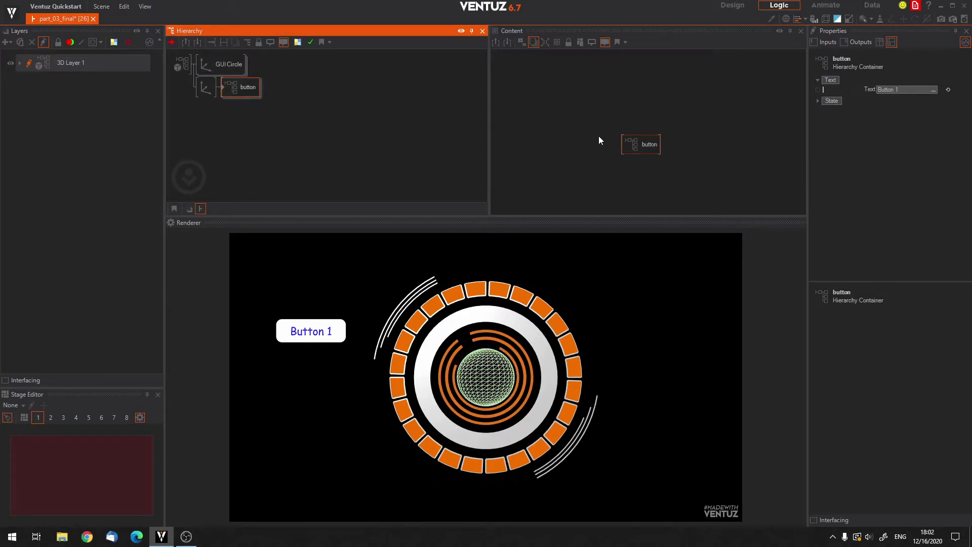
Set the button container's exposed Text to "Hello You".
click(655, 148)
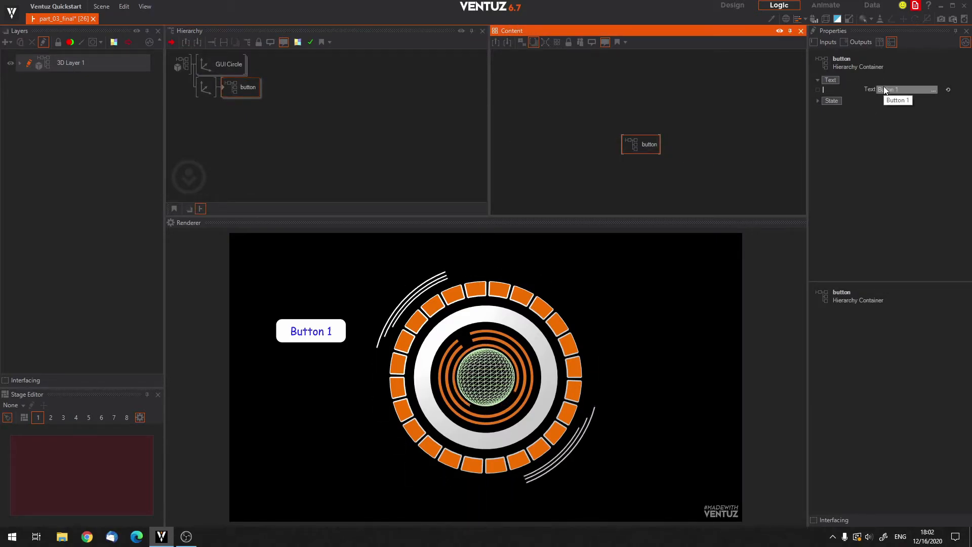
click(907, 90)
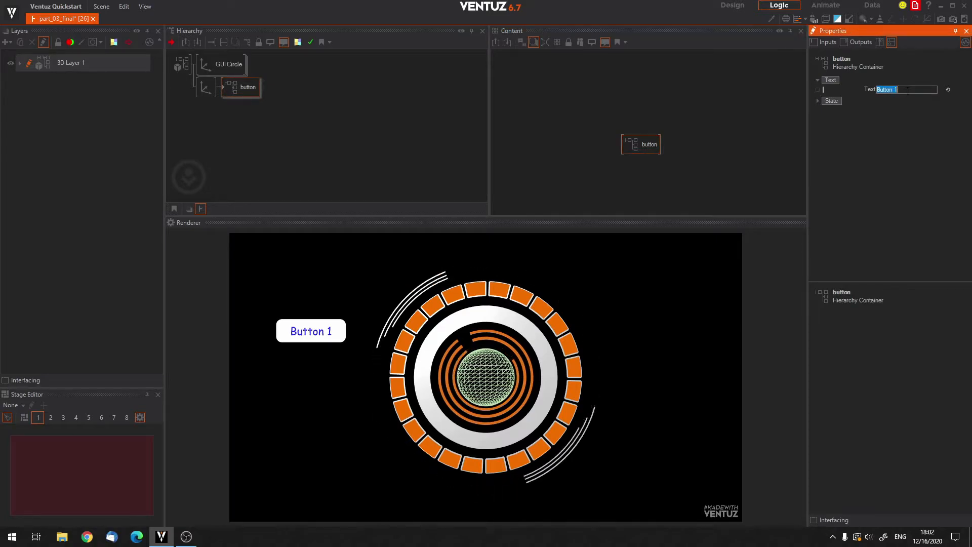
text(Hello )
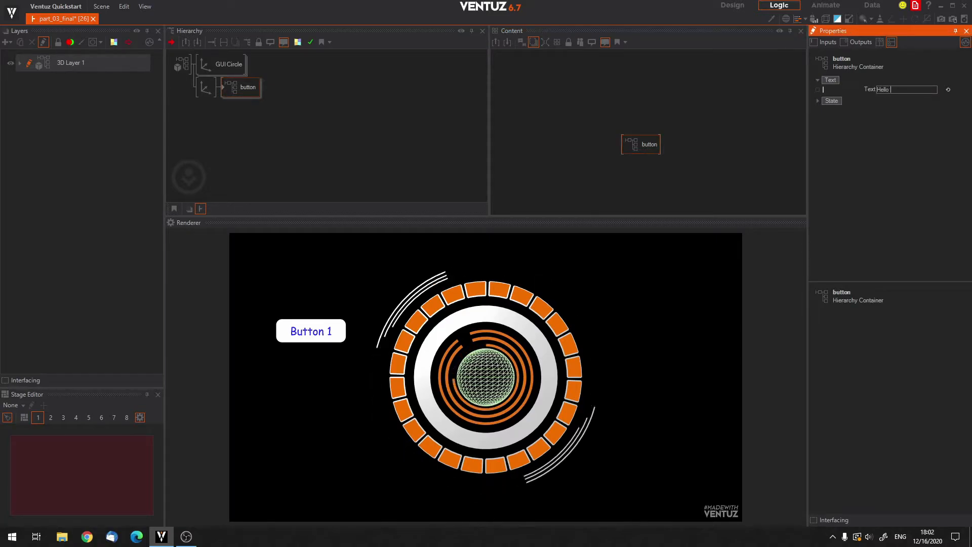
text(You)
key(Return)
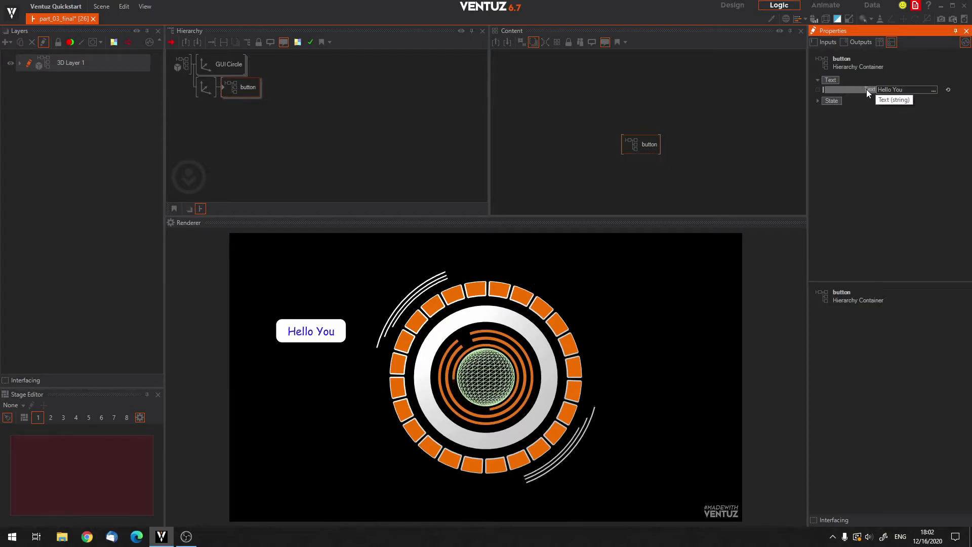
Rename the Block Text's exposed property to "Button Text" in the category "Button" and check it on the button container.
click(223, 87)
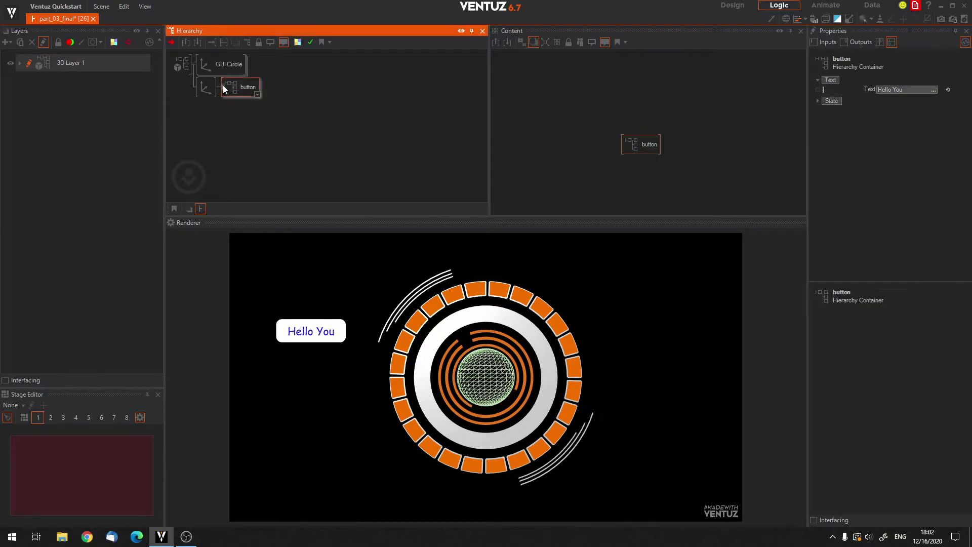
click(330, 89)
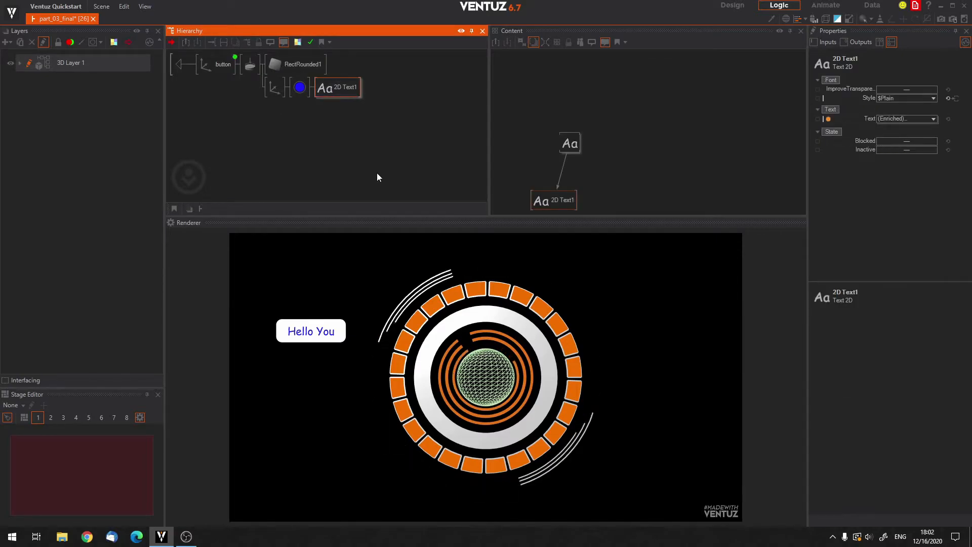
click(570, 142)
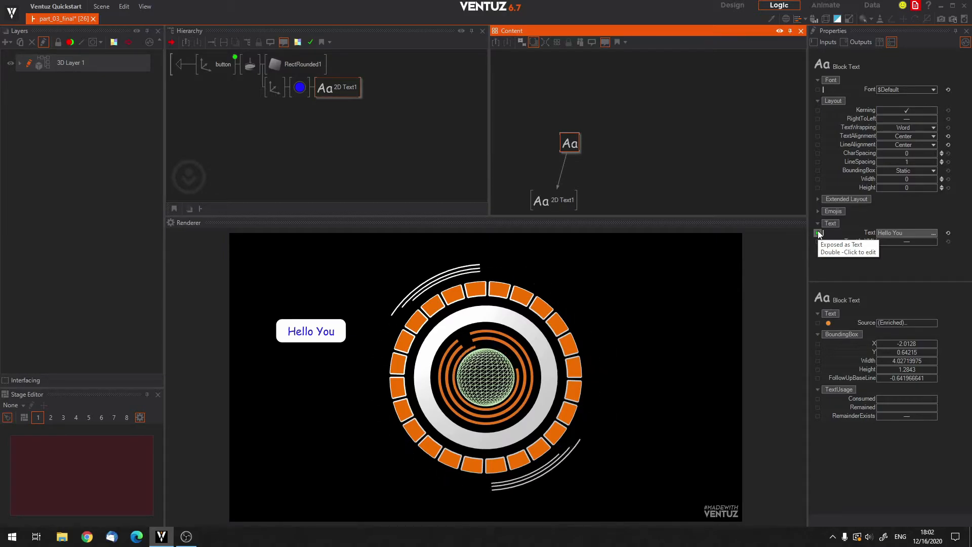
double_click(819, 233)
drag(533, 185, 587, 114)
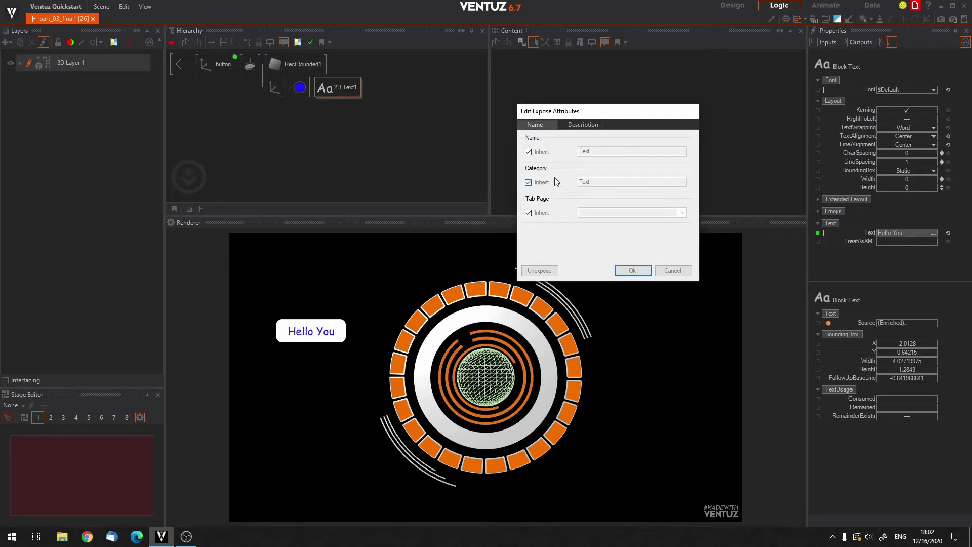
click(528, 152)
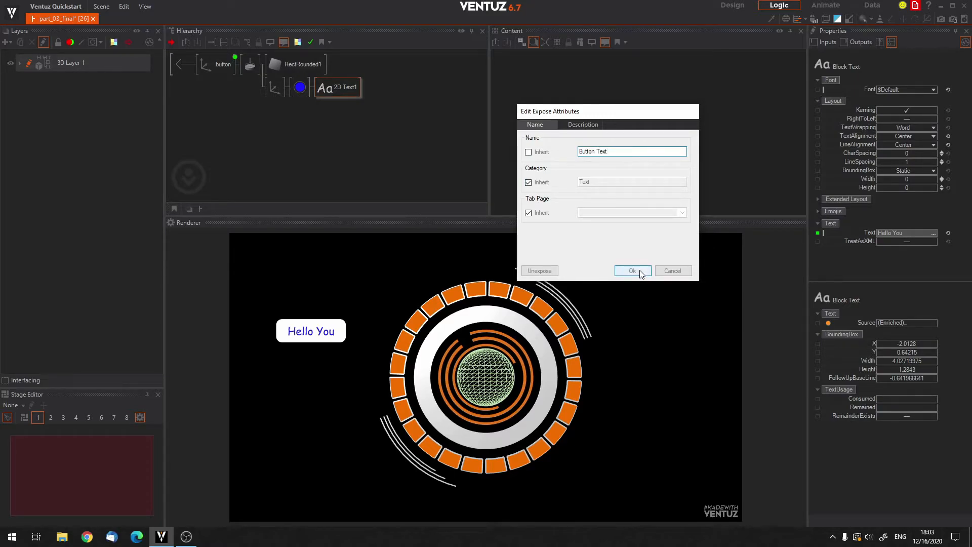
click(528, 183)
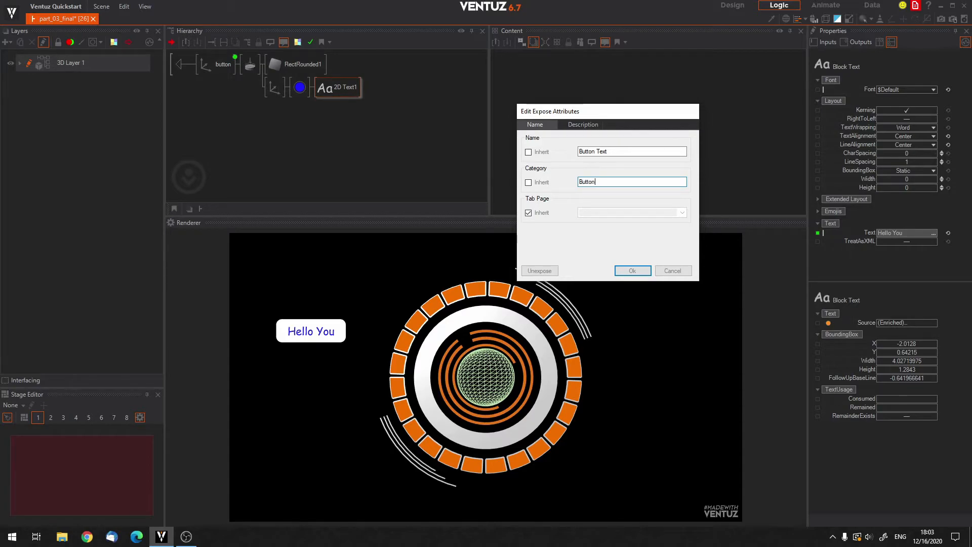
click(636, 269)
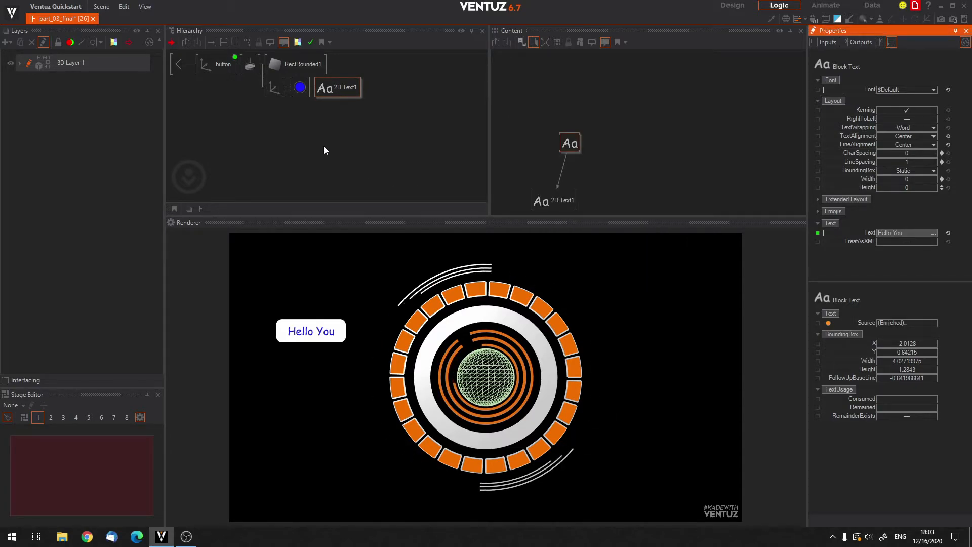
click(202, 67)
click(179, 69)
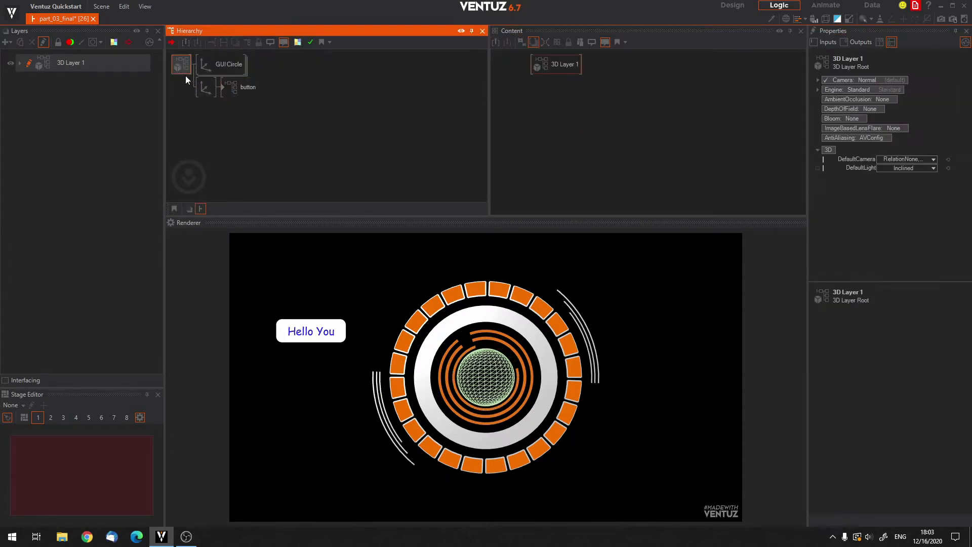
click(242, 87)
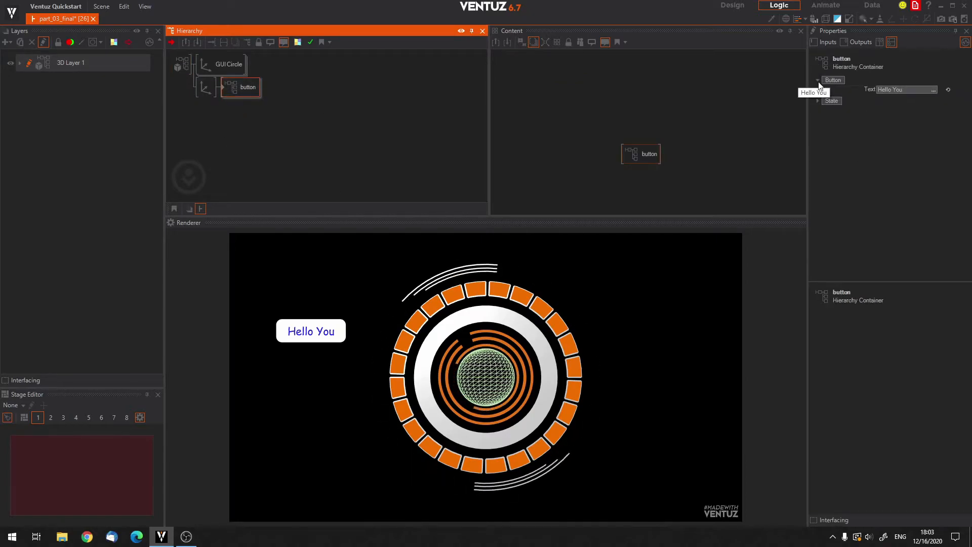
click(870, 92)
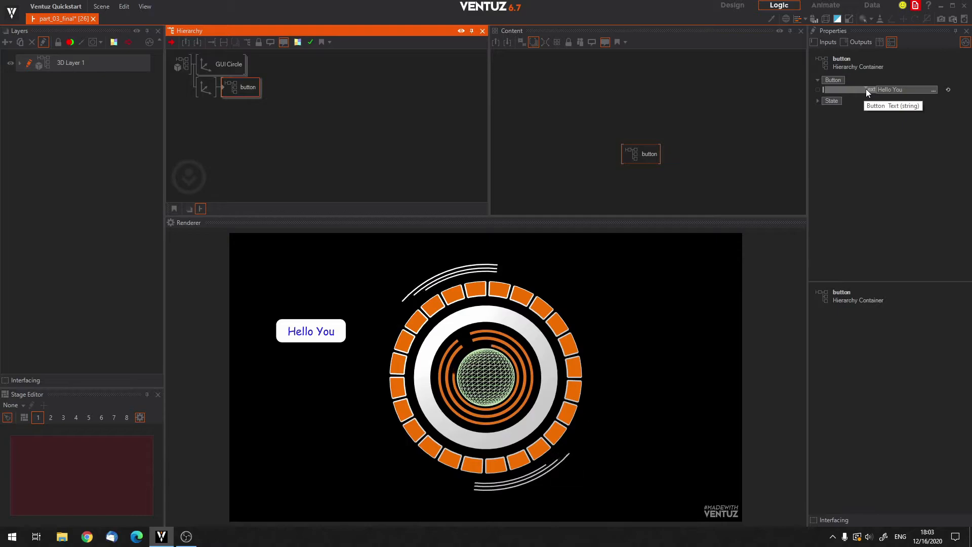
Remove the extra space from the exposed property's name so it reads "Button Text", and reselect the button container at the top level.
double_click(223, 84)
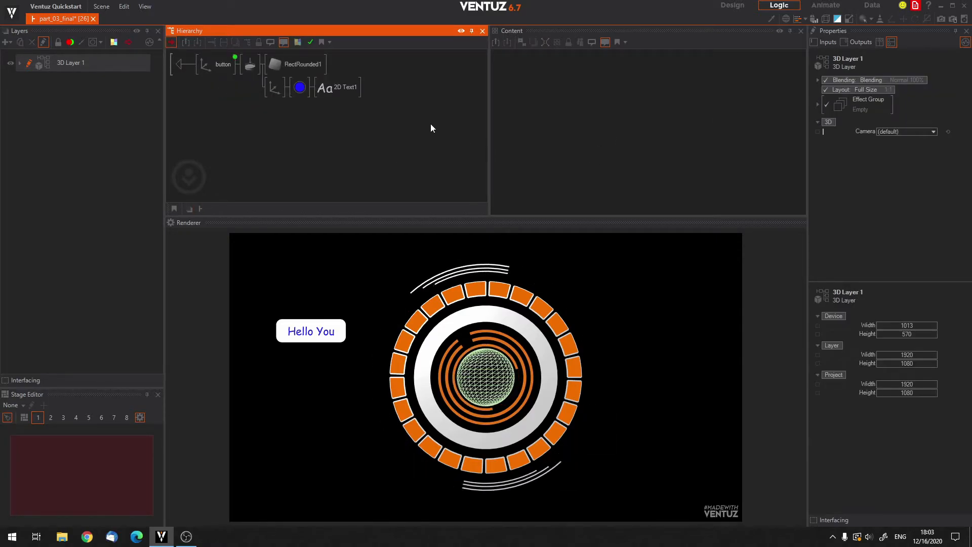
click(221, 61)
click(330, 89)
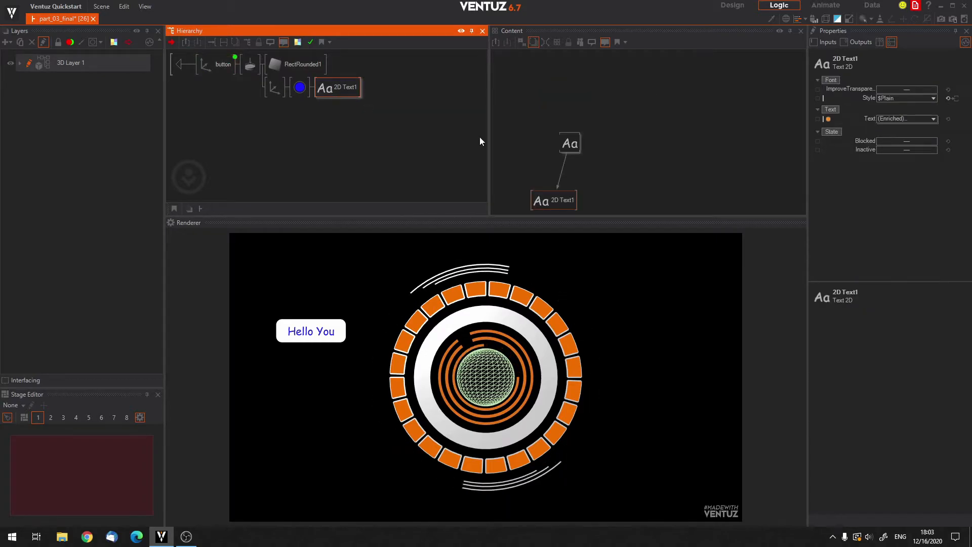
click(570, 144)
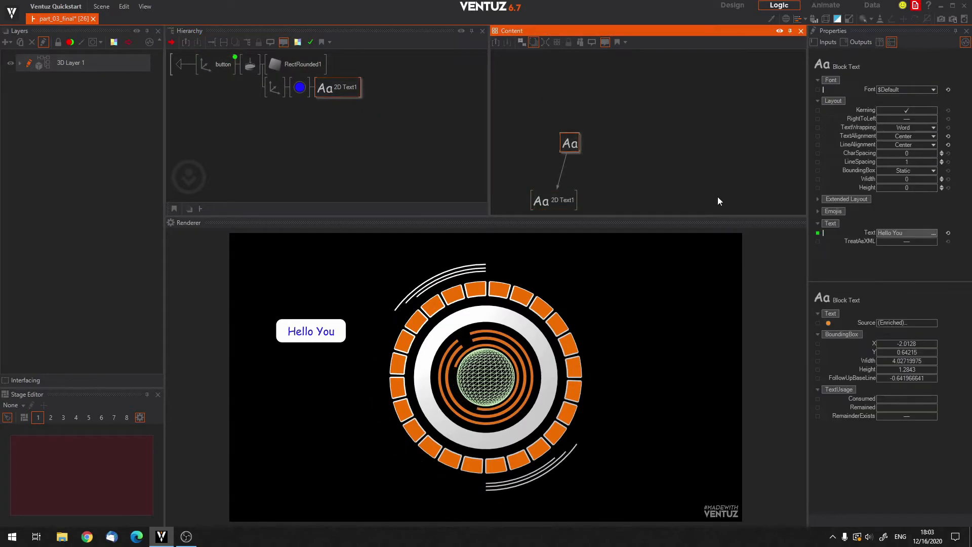
click(818, 233)
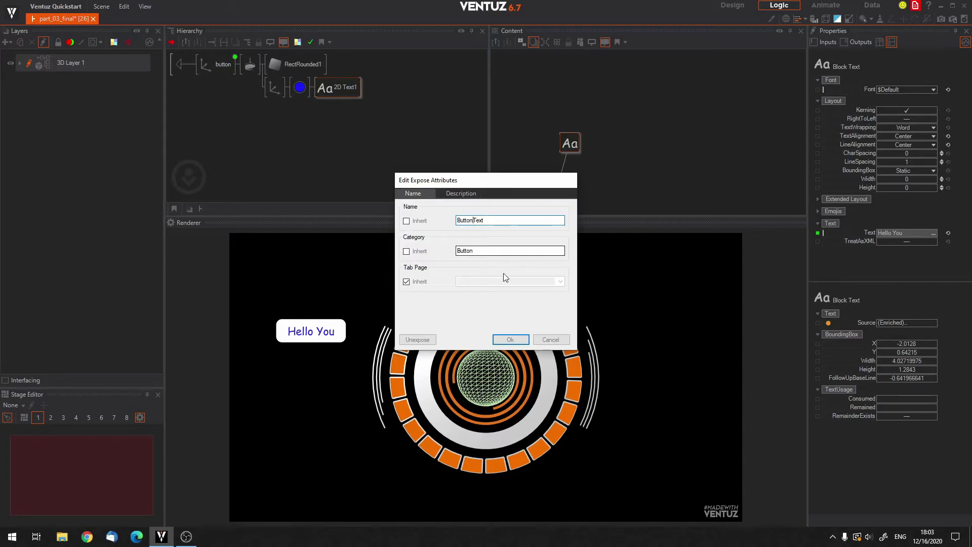
click(510, 339)
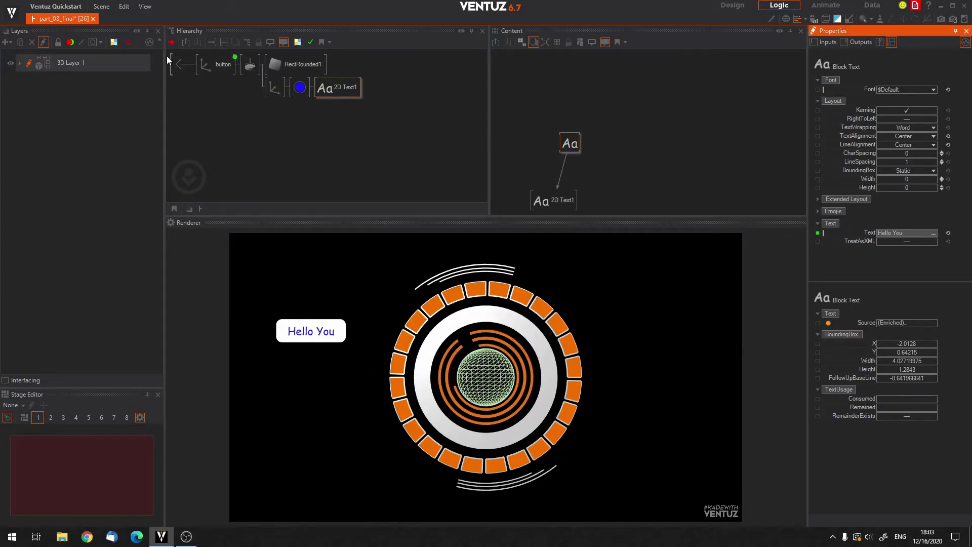
click(178, 65)
click(239, 92)
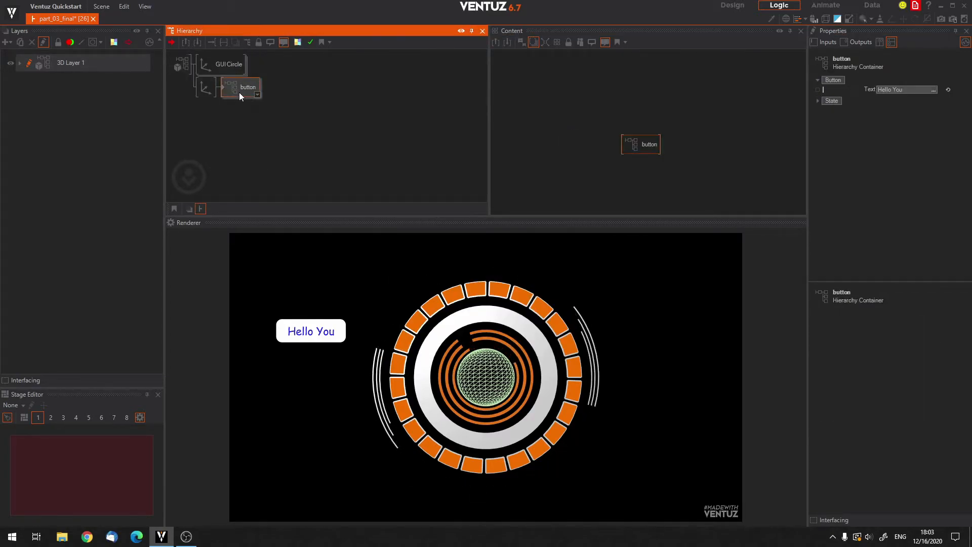
click(646, 145)
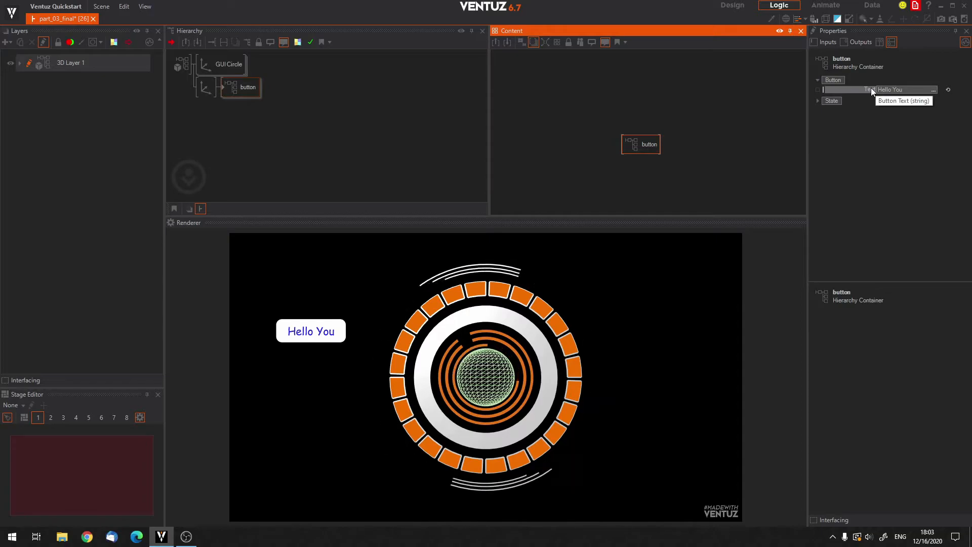
Open the expose attributes of the Block Text's Text property inside the button container.
double_click(224, 85)
click(334, 87)
drag(542, 160, 571, 145)
click(572, 145)
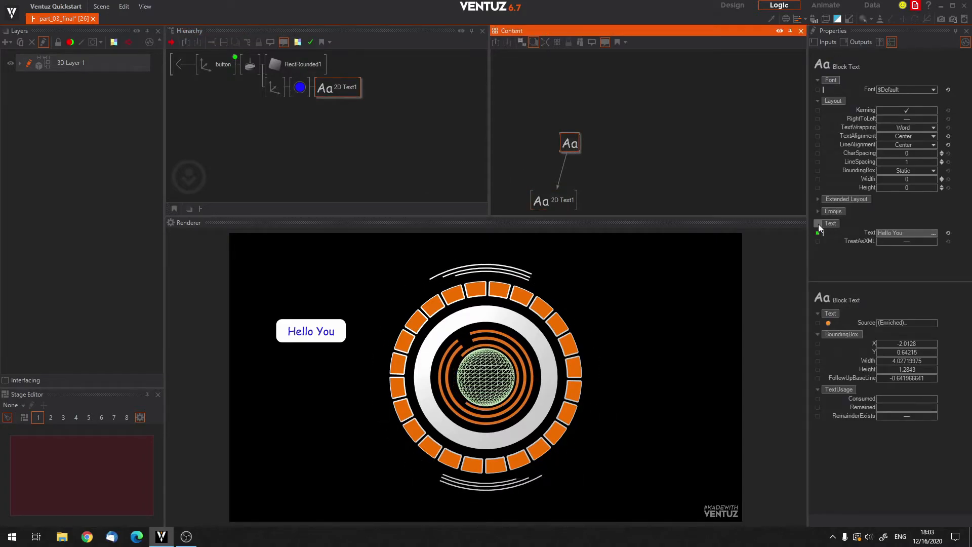
click(838, 233)
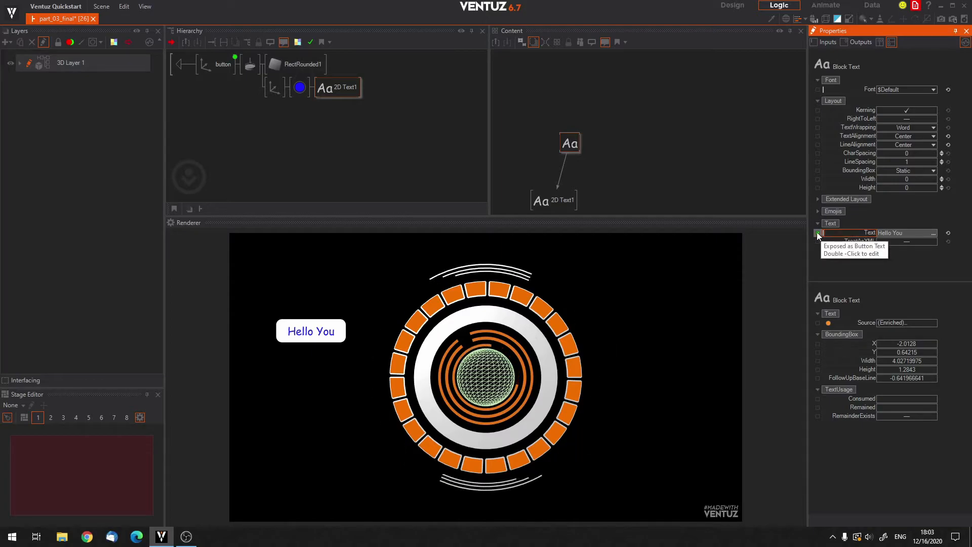
double_click(817, 233)
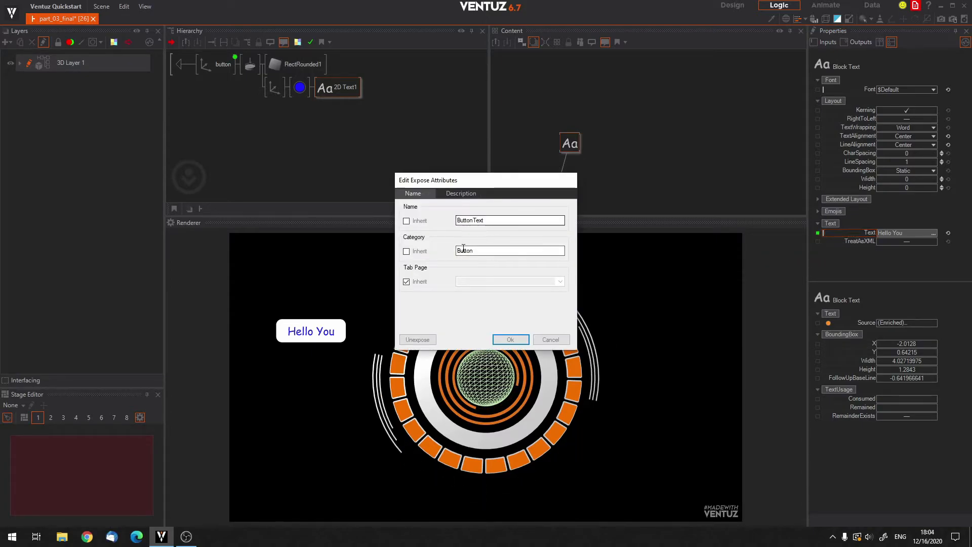
Review the description and Inherit options of the exposed Text property, and return to the top level of the hierarchy.
click(461, 193)
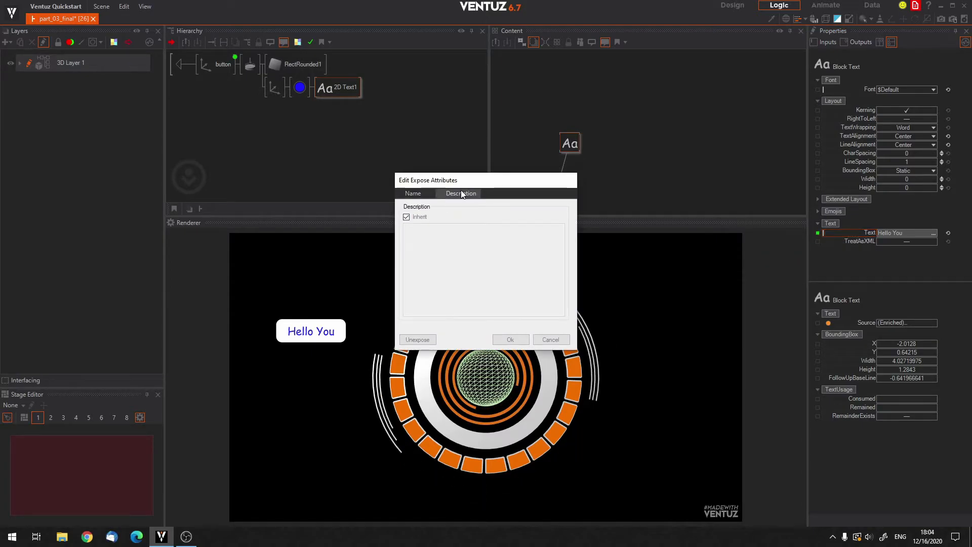
click(404, 219)
click(404, 219)
click(420, 195)
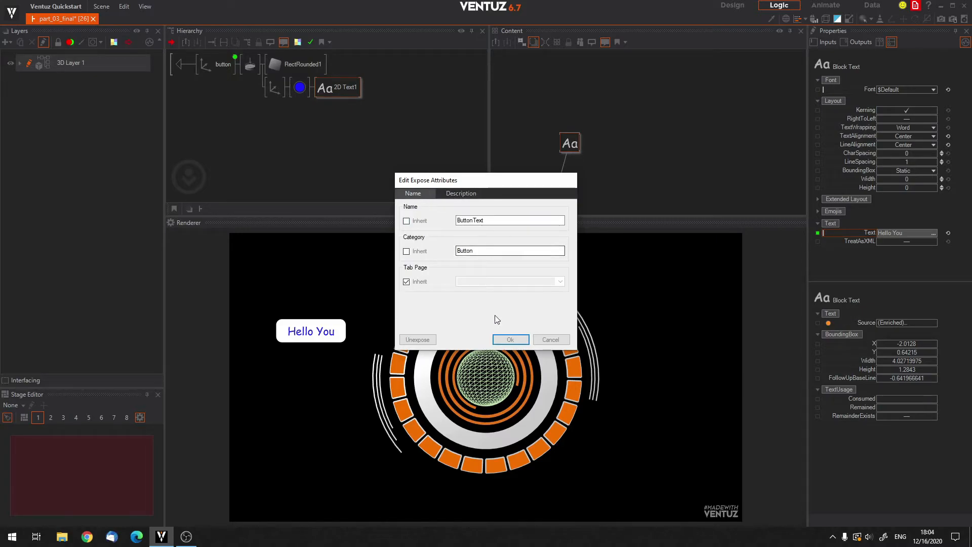
click(405, 221)
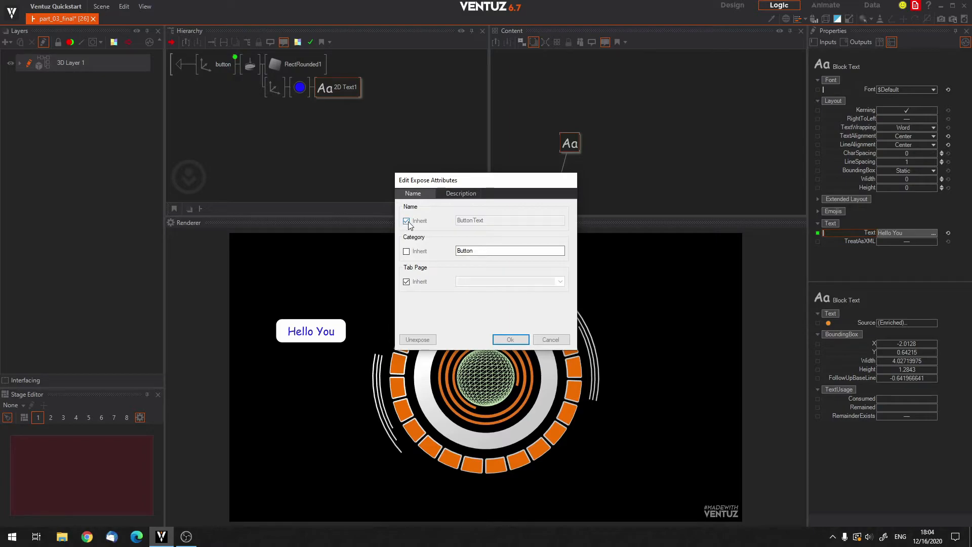
click(511, 338)
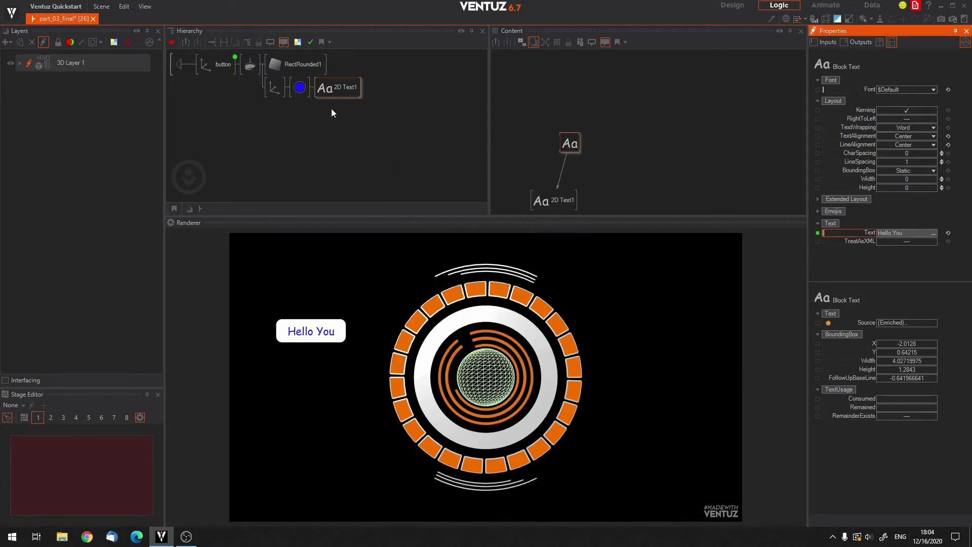
click(178, 69)
click(178, 69)
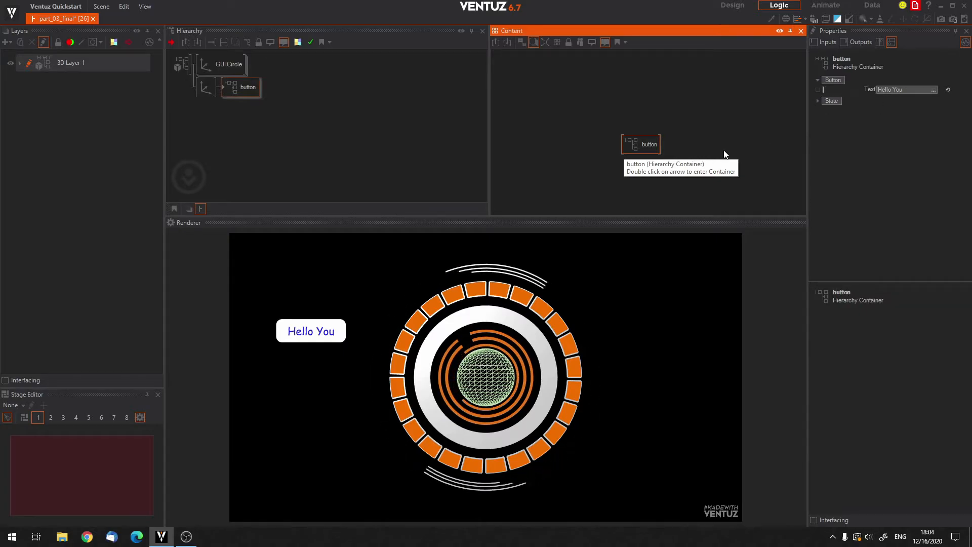
Expose the text material's BaseColor as "Text Color" in the category "Button" and check it on the button container.
click(374, 130)
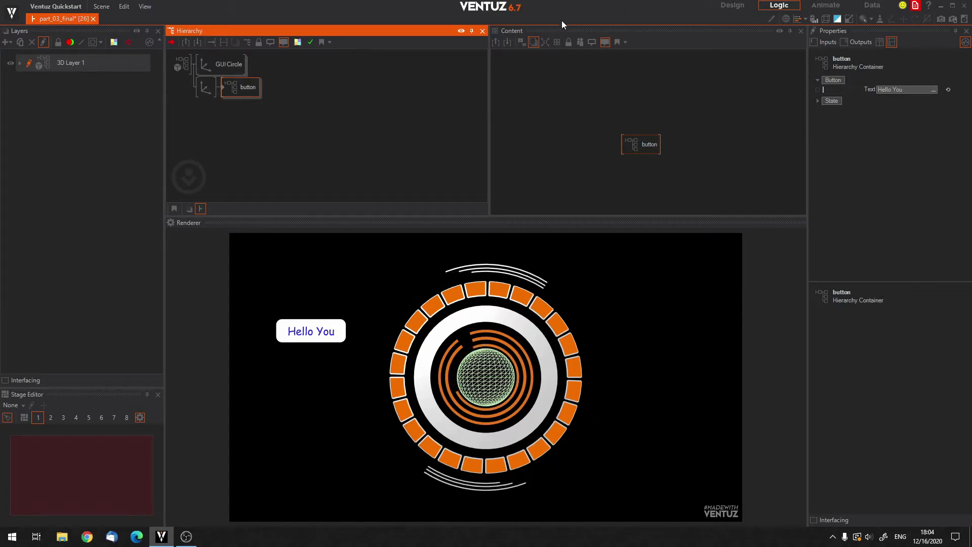
double_click(223, 86)
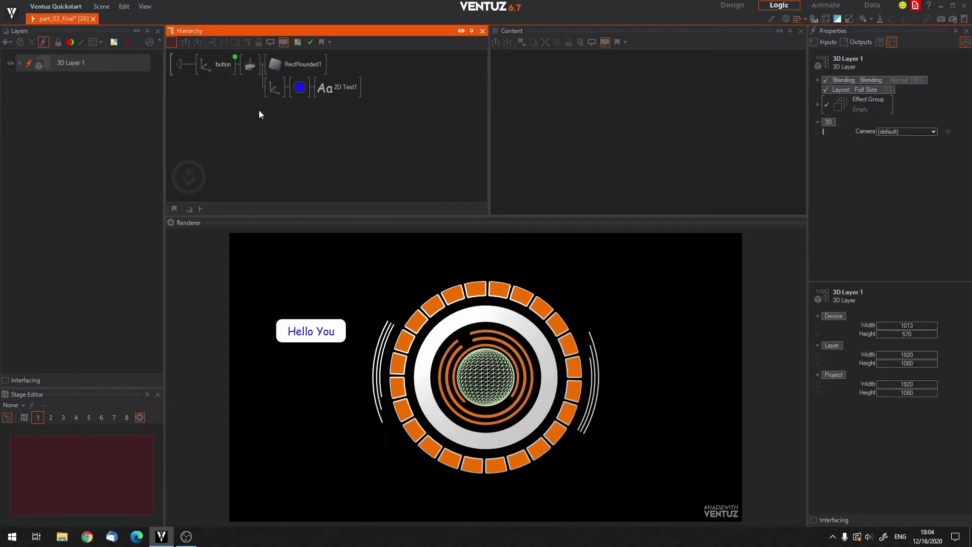
click(319, 86)
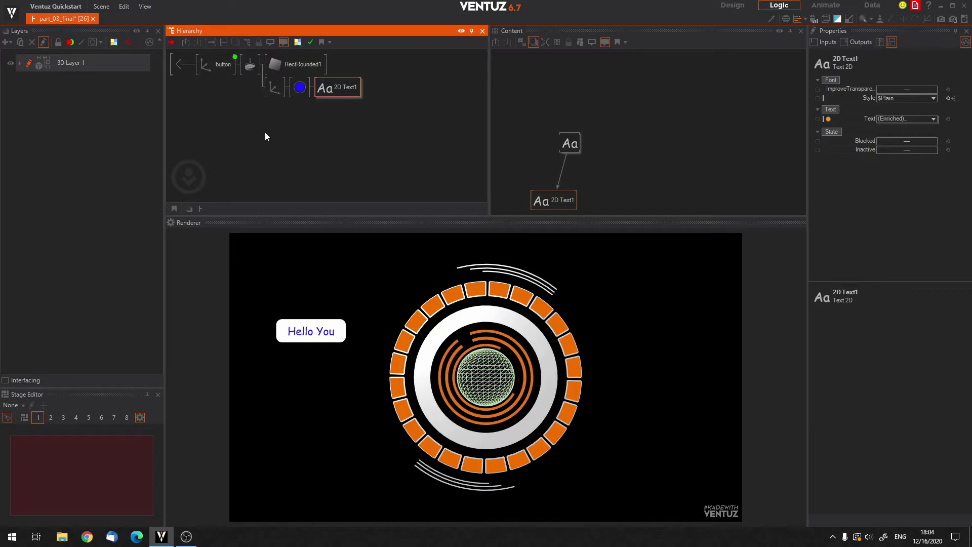
click(299, 89)
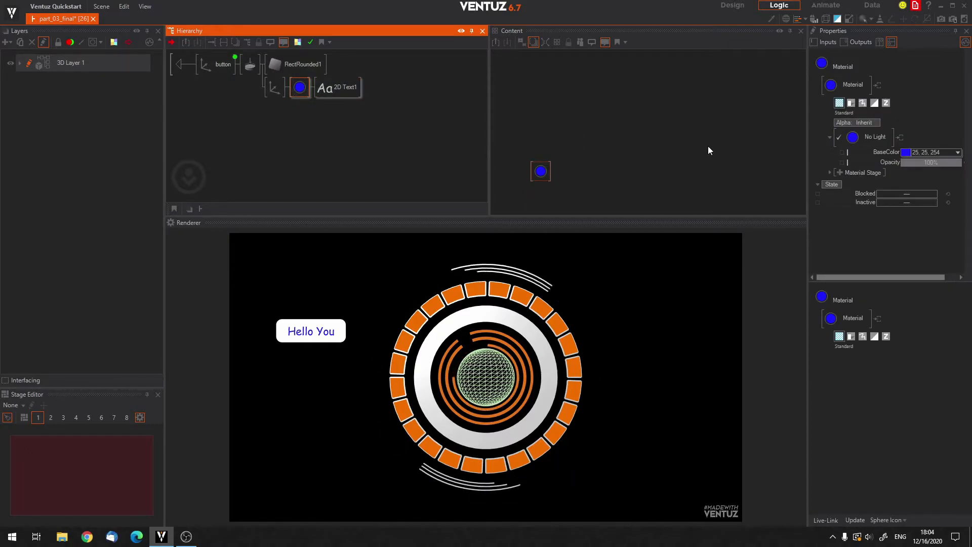
click(842, 151)
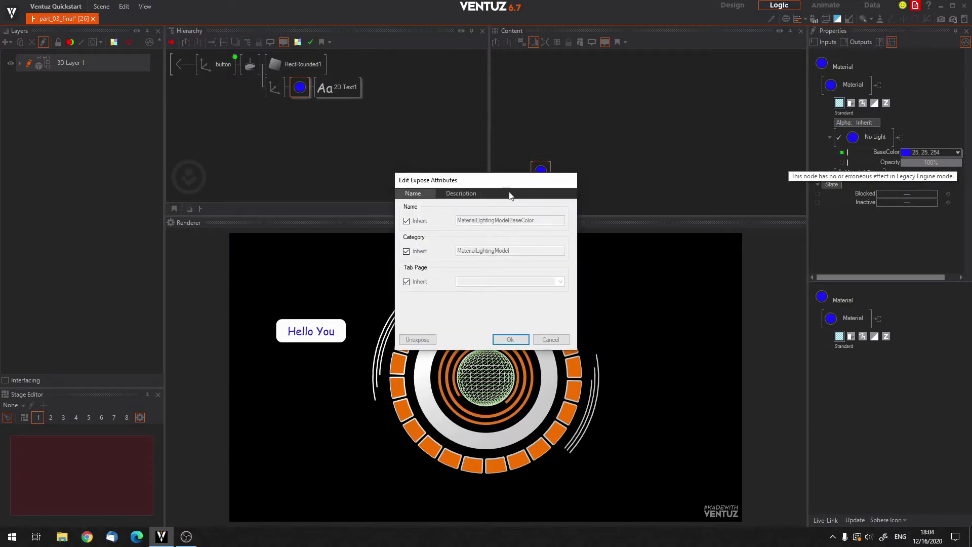
click(405, 251)
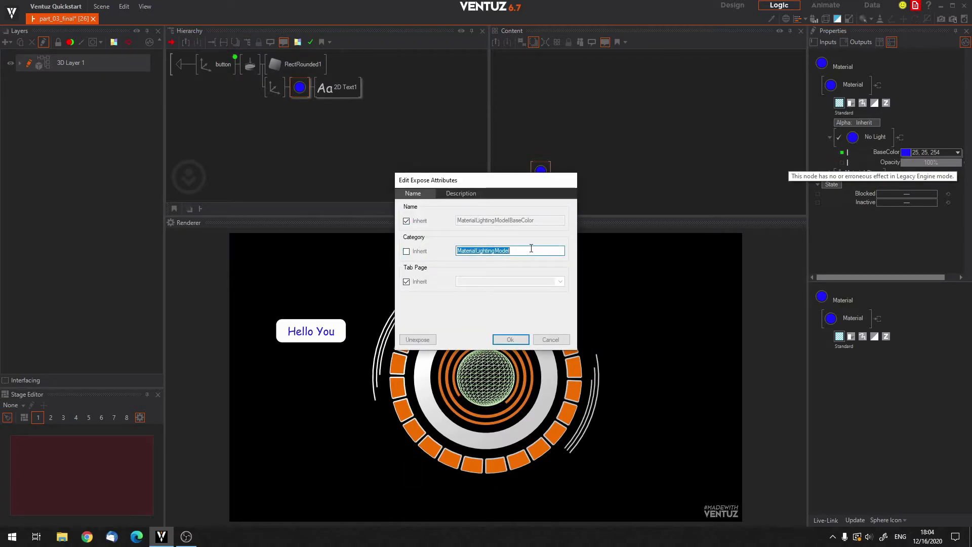
text(Button)
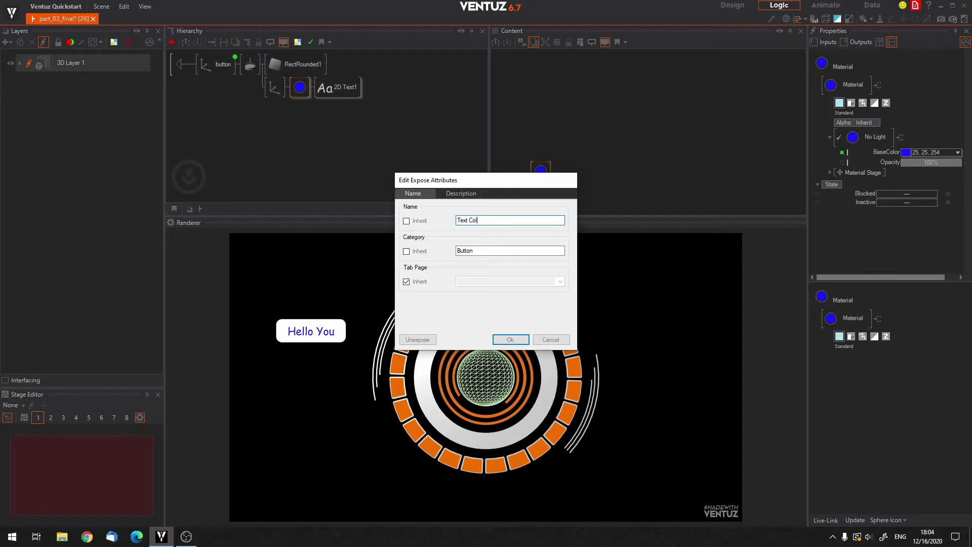
click(510, 339)
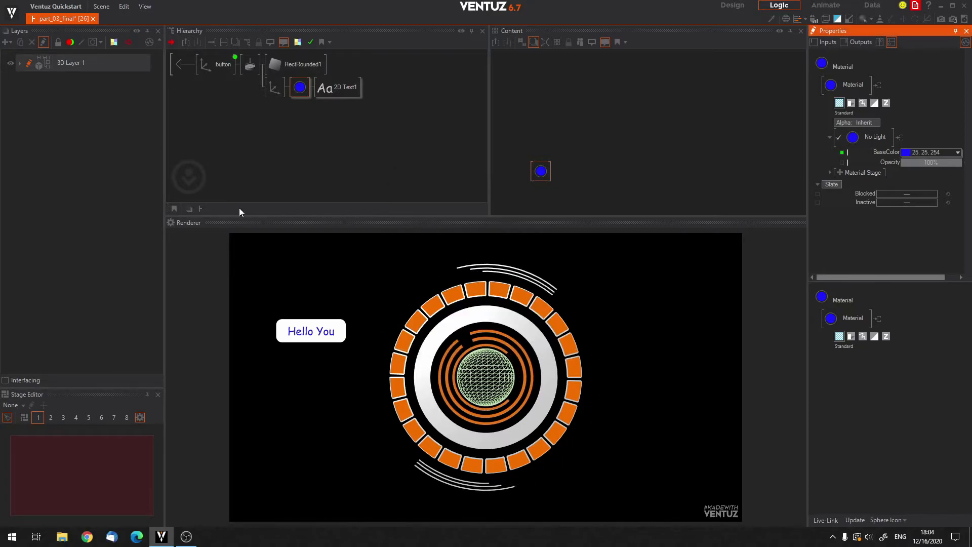
click(179, 65)
click(231, 93)
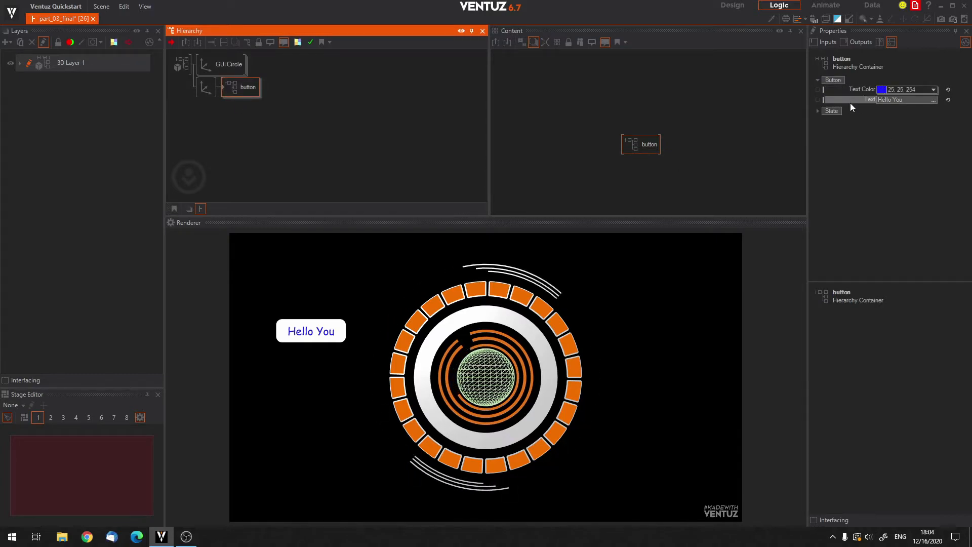
Insert a No Light material with a white BaseColor before RectRounded1 inside the button container.
double_click(224, 87)
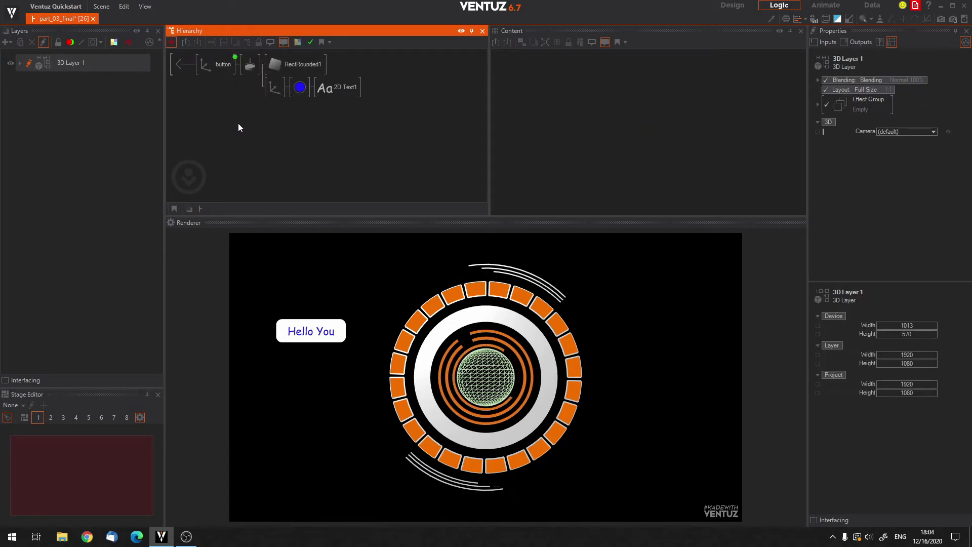
click(288, 131)
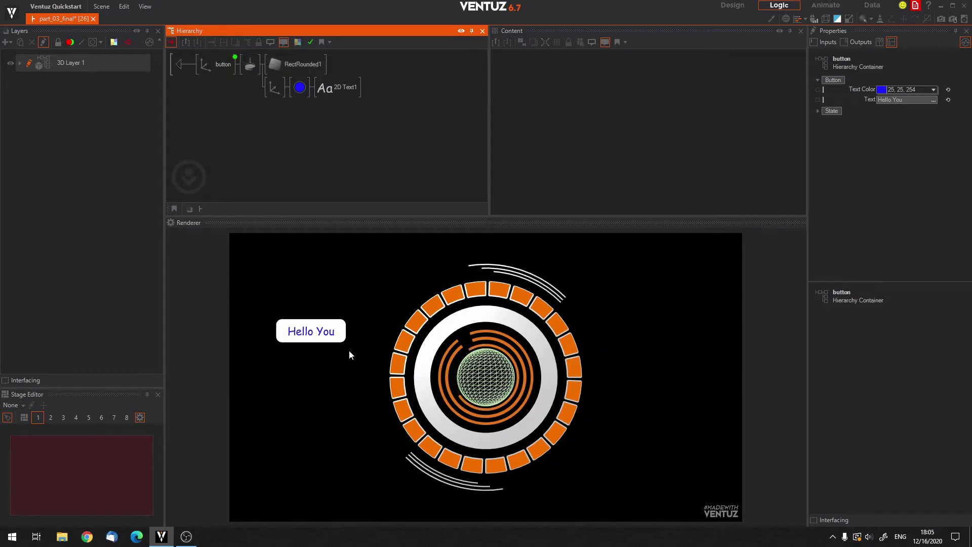
double_click(314, 124)
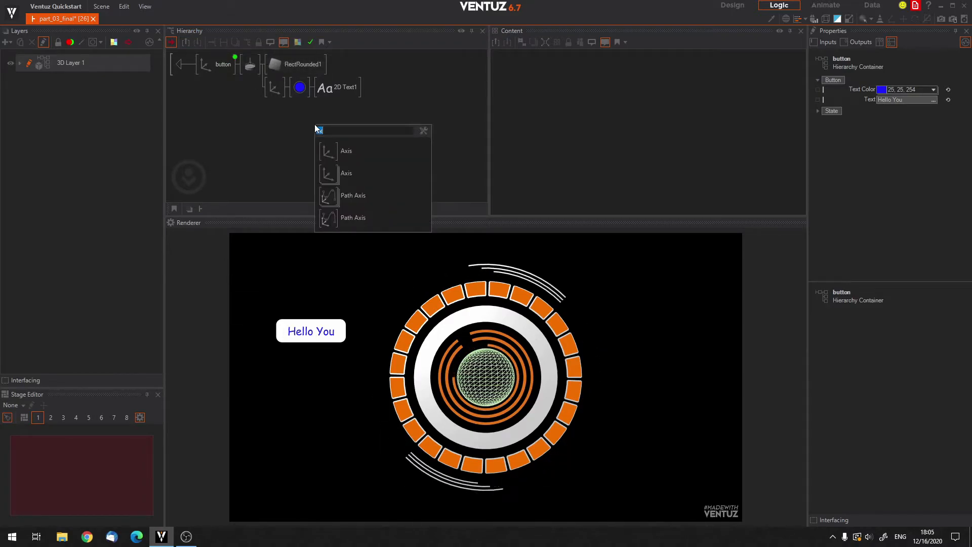
text(col)
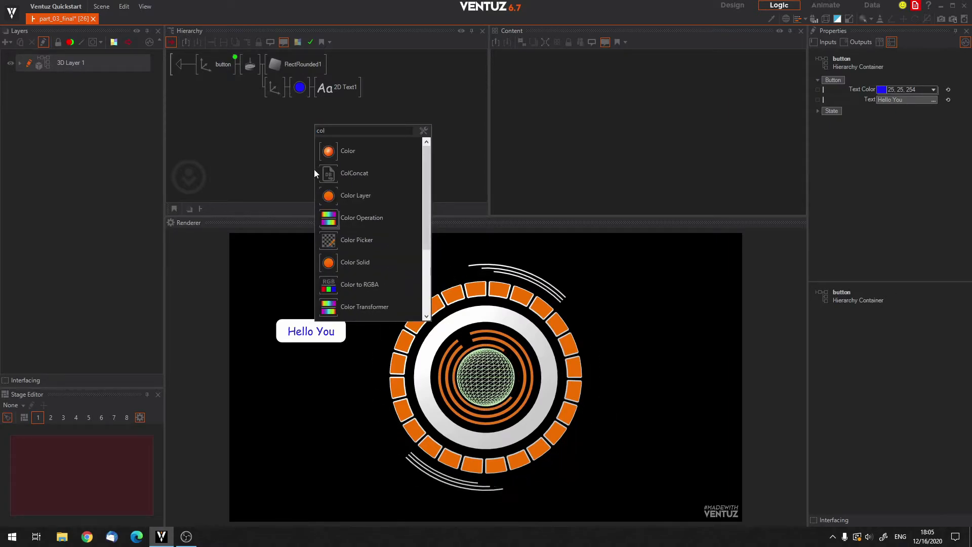
click(333, 242)
click(269, 64)
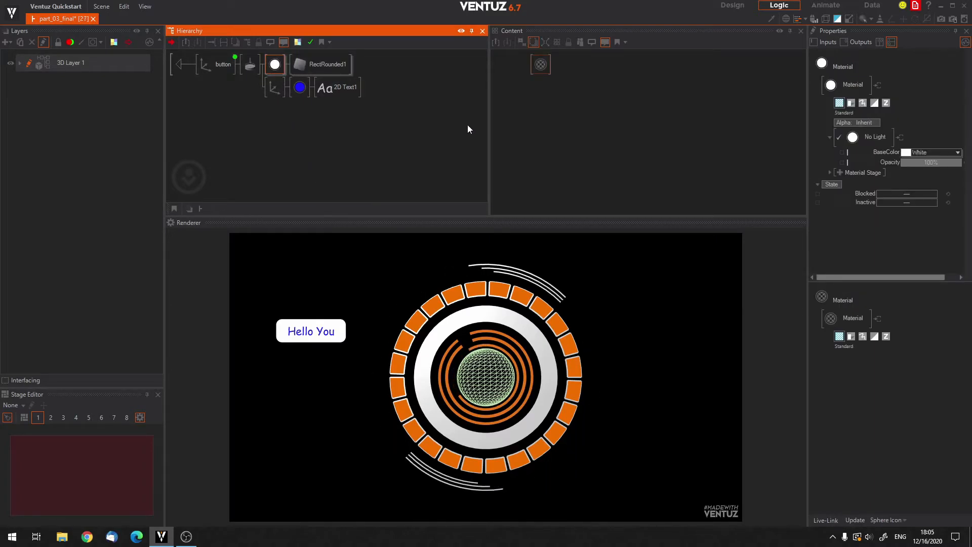
Expose the rectangle material's BaseColor as "Button Color" in the category "Button" and return to the top level.
click(843, 153)
double_click(843, 153)
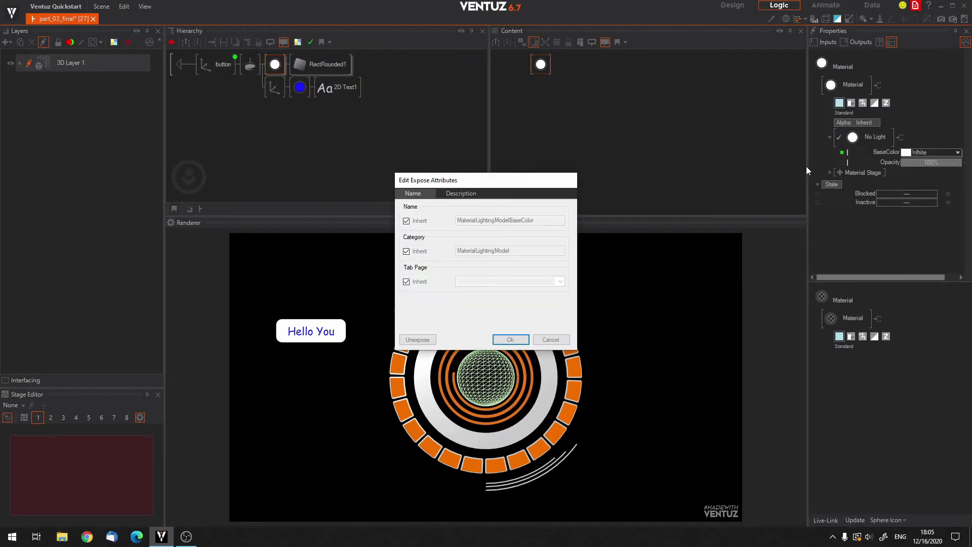
click(406, 222)
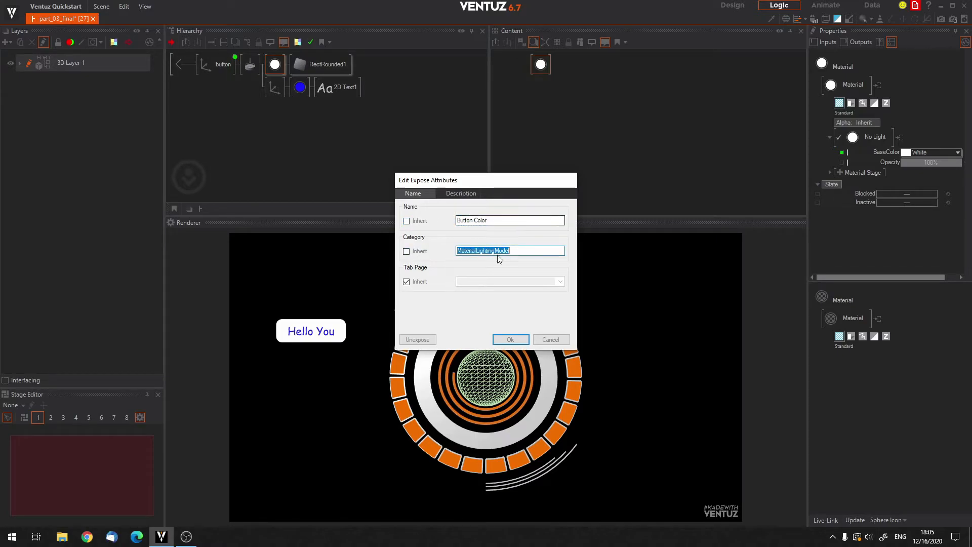
text(Button)
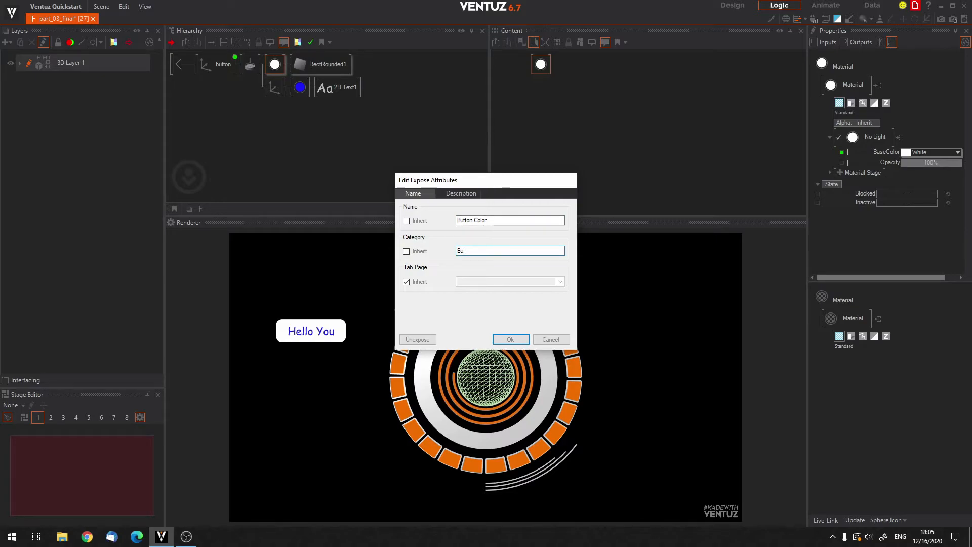
click(517, 343)
click(178, 64)
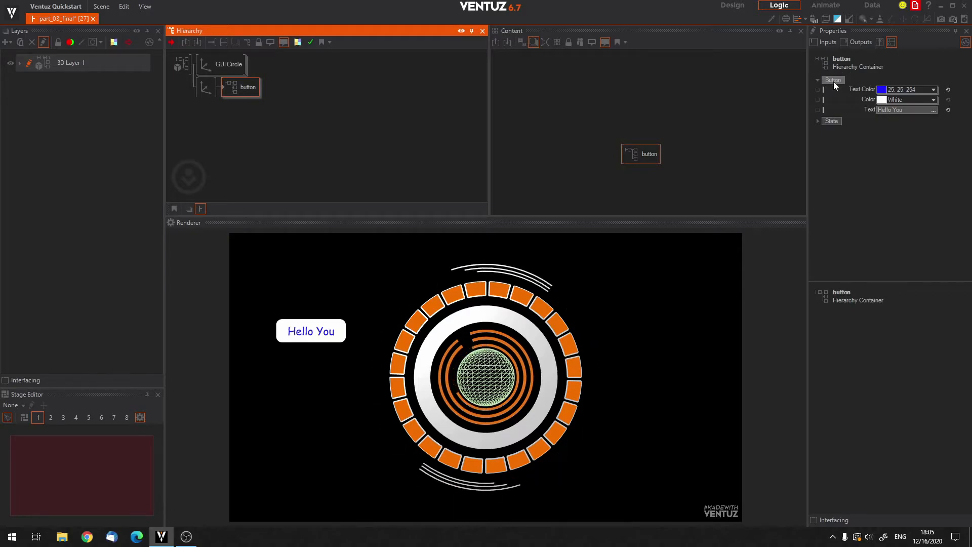
Set the button container's exposed Text Color to red (255, 15, 15).
click(933, 91)
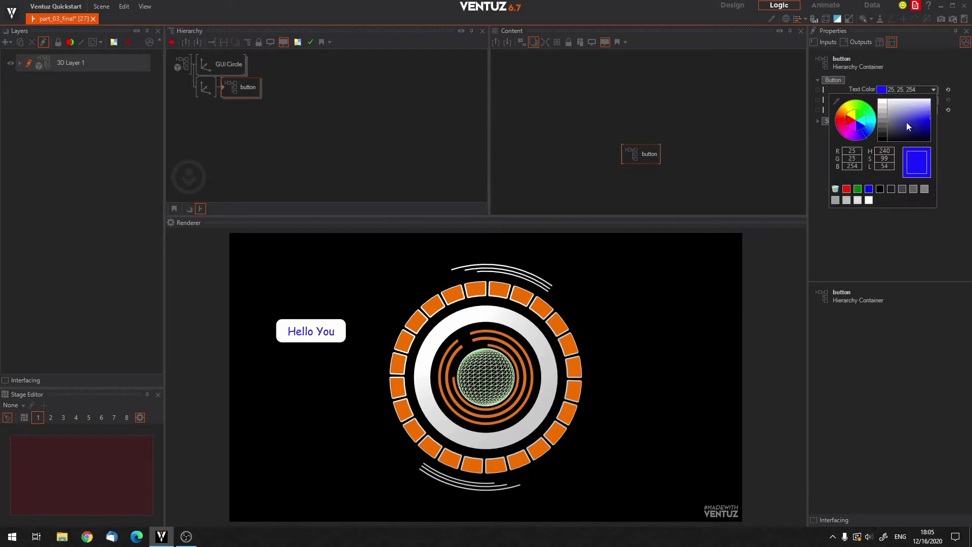
drag(853, 126, 914, 127)
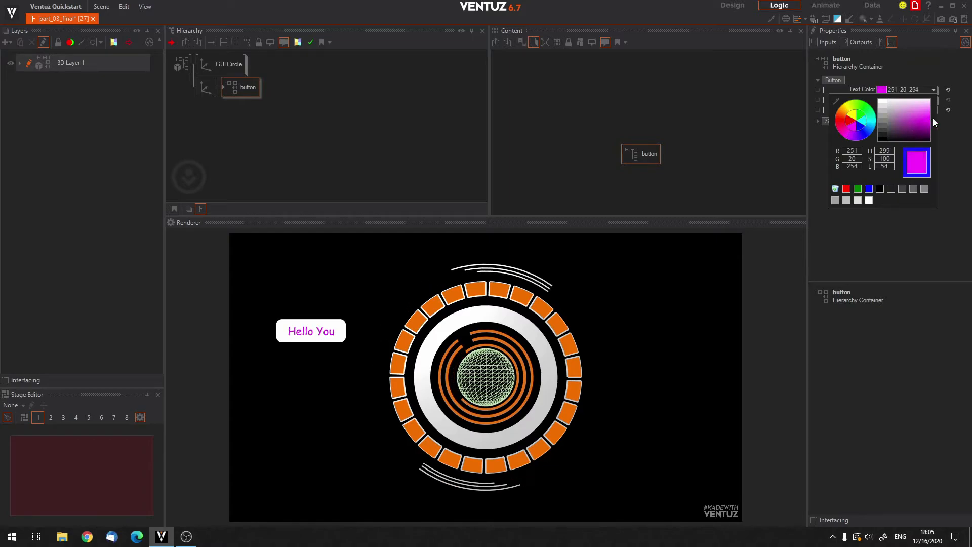
click(920, 82)
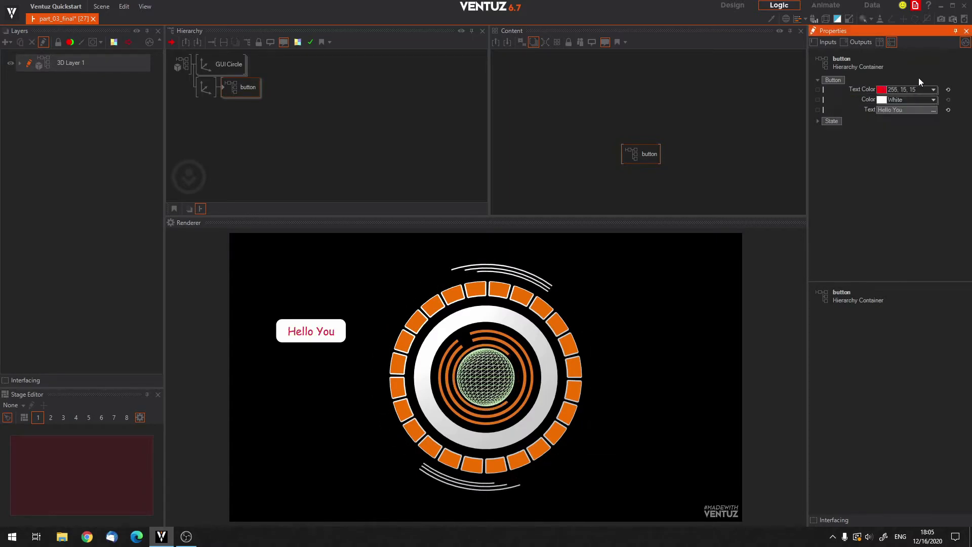
Set the button container's exposed button Color to orange (255, 155, 5), trying out blue (45, 45, 254) first.
click(933, 100)
drag(885, 120, 943, 130)
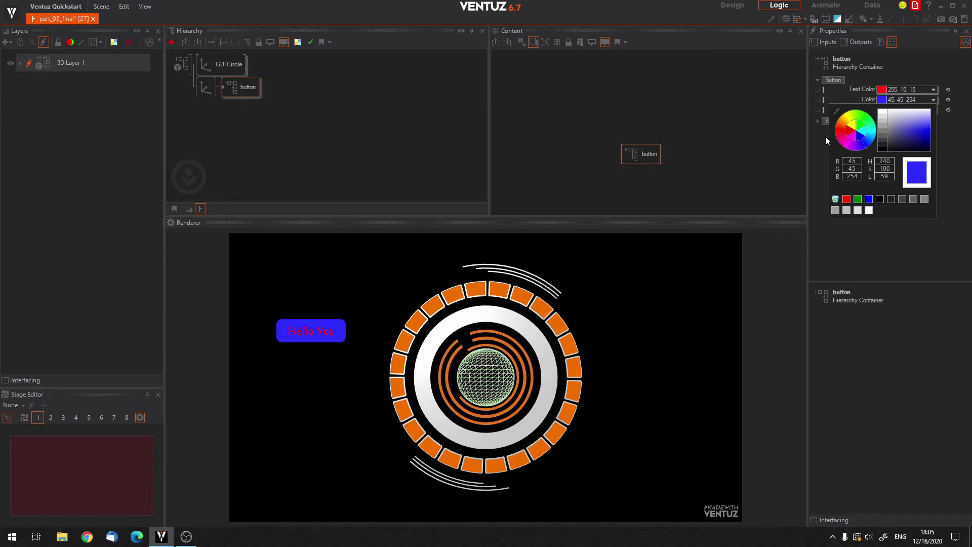
drag(843, 122, 844, 123)
drag(936, 133, 947, 129)
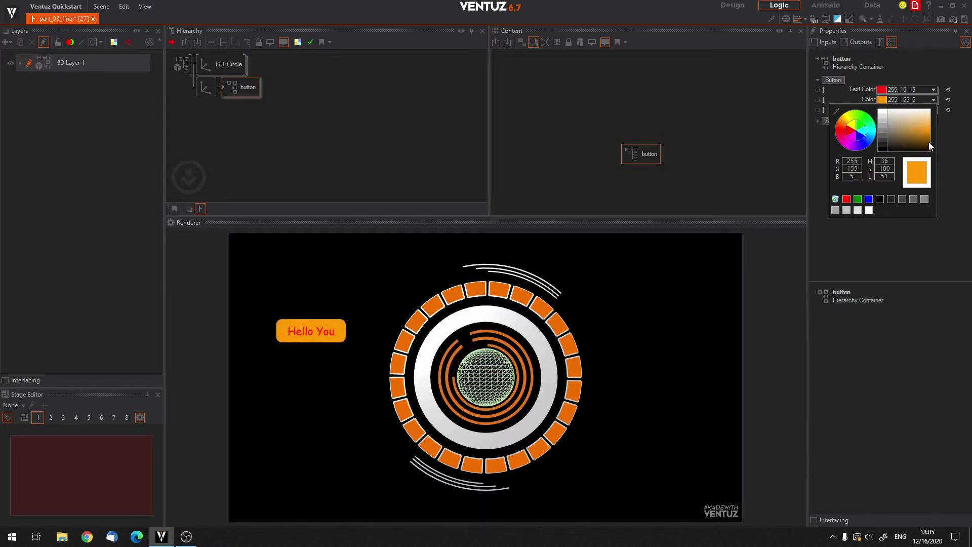
click(962, 168)
Set the button container's Text Color to black (0, 0, 0) and test the button's touch animation in the renderer.
click(934, 88)
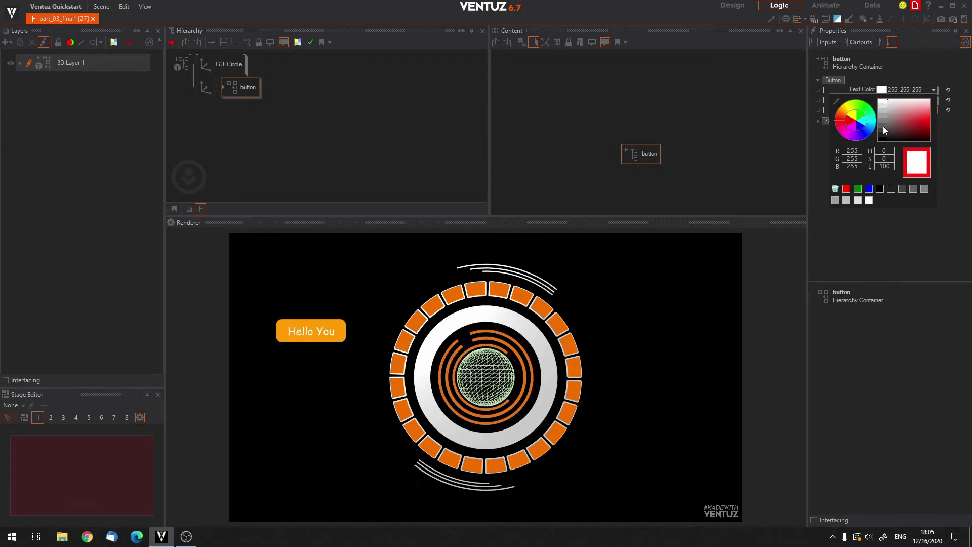
click(882, 141)
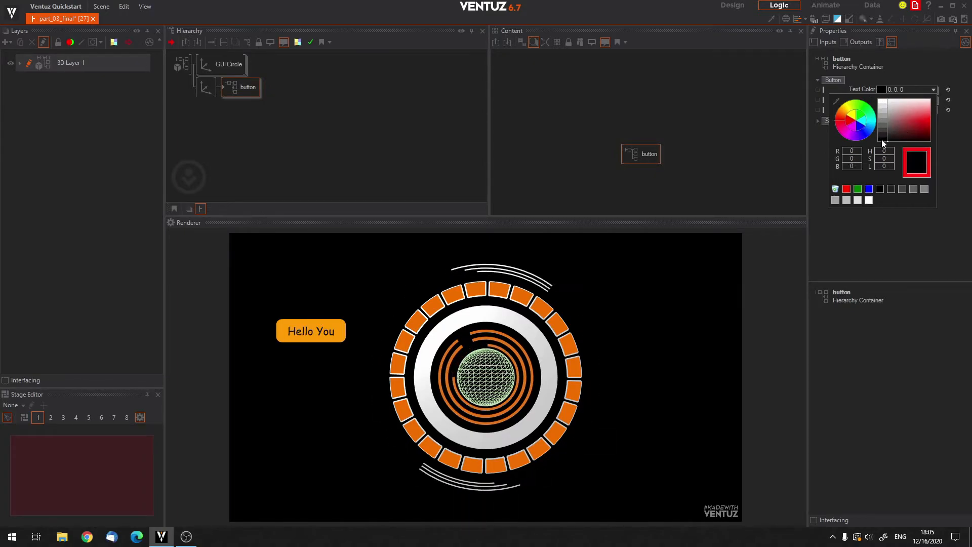
click(958, 161)
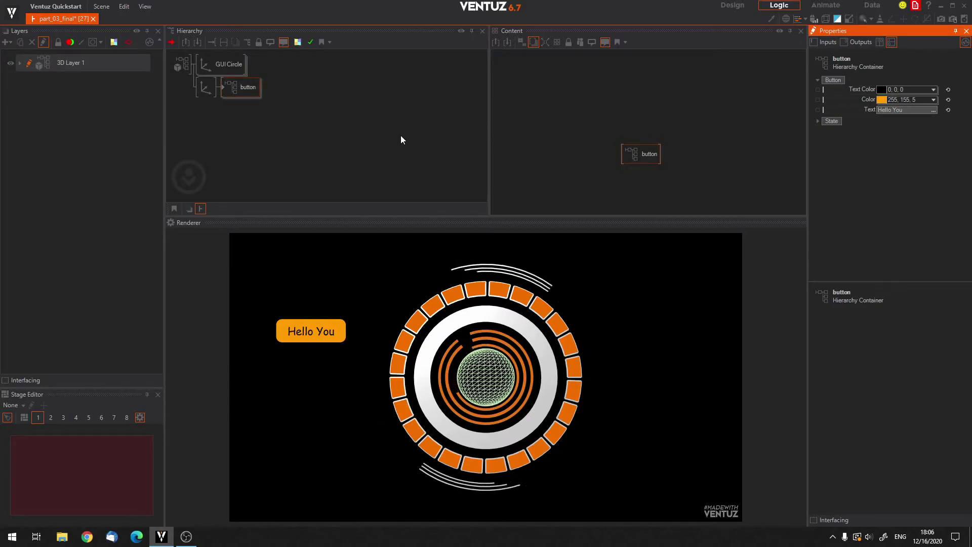
click(382, 143)
click(308, 329)
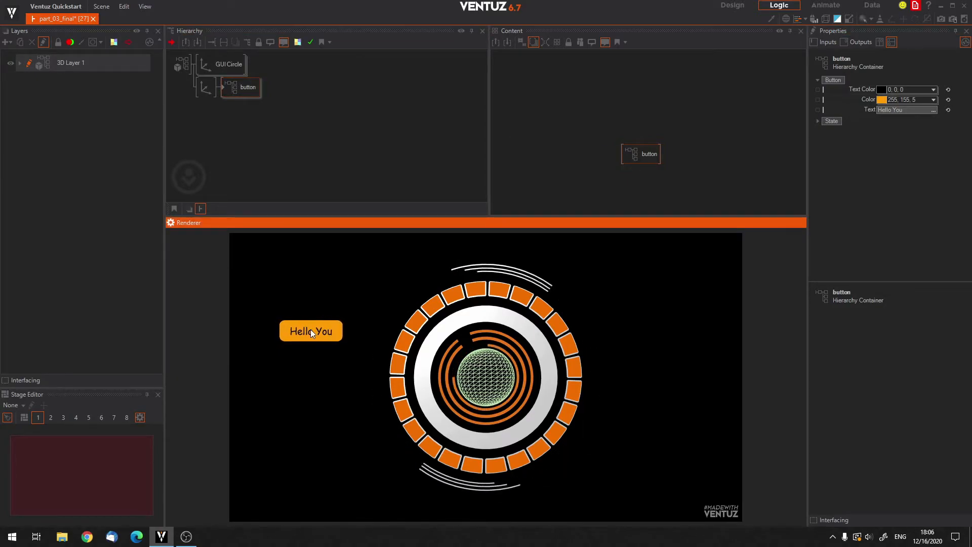
Set the button container's exposed Text to "Movie 1", trying out "Scene 1" first.
click(283, 125)
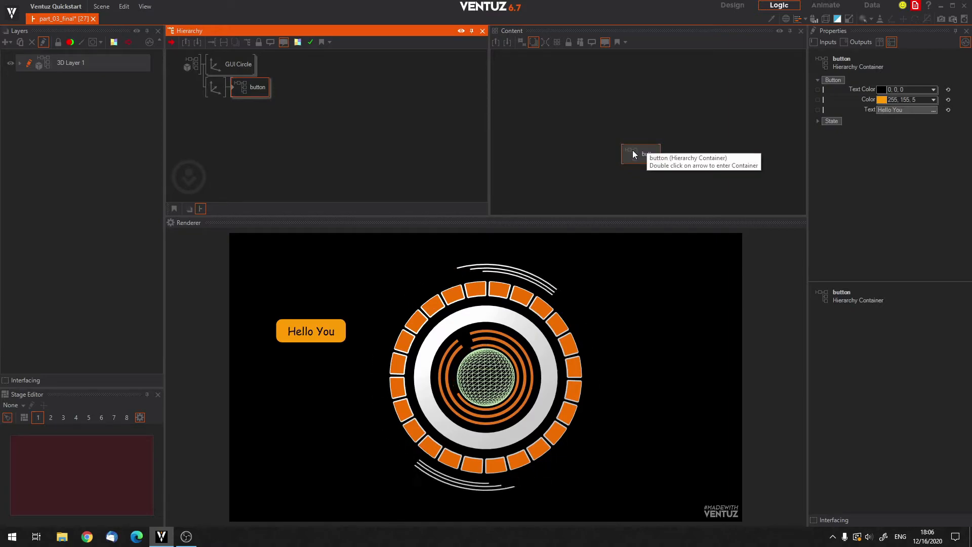
click(892, 110)
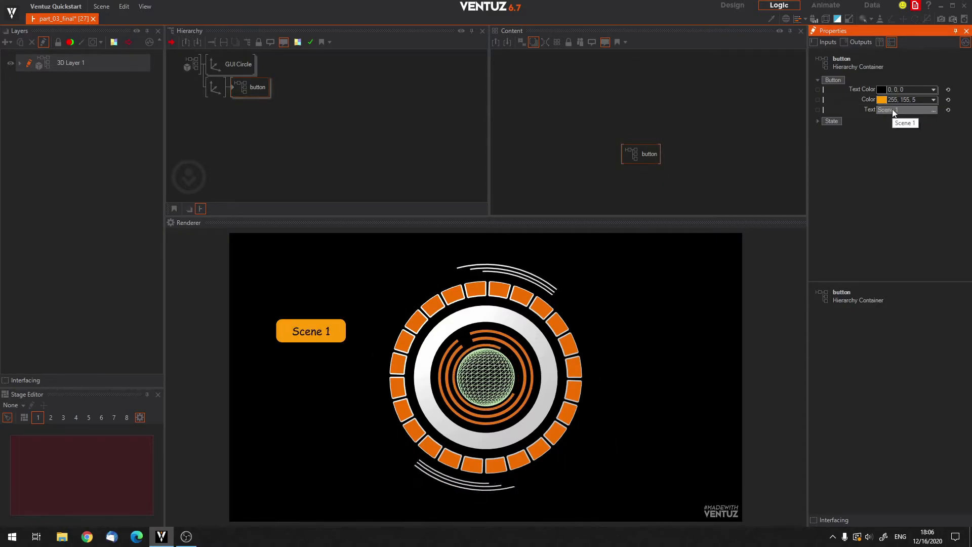
click(308, 333)
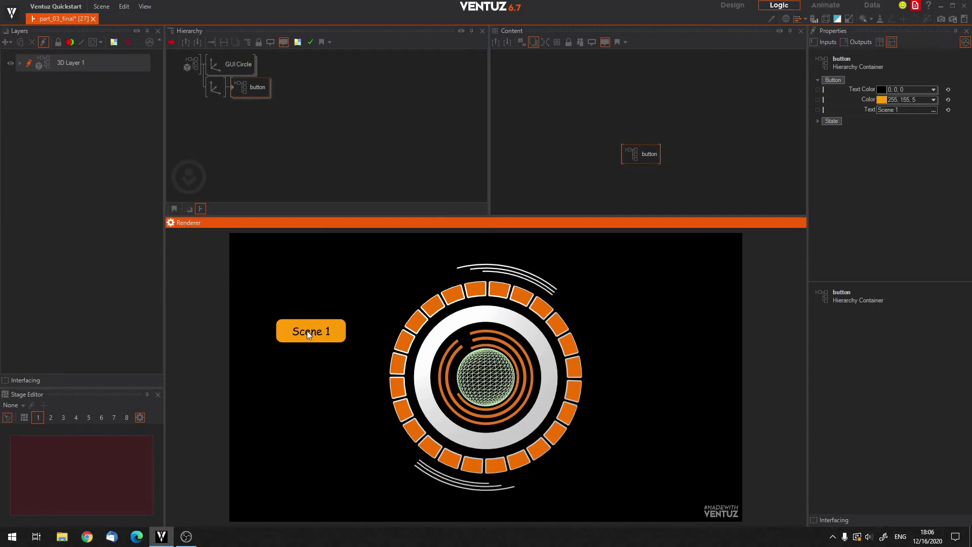
click(912, 108)
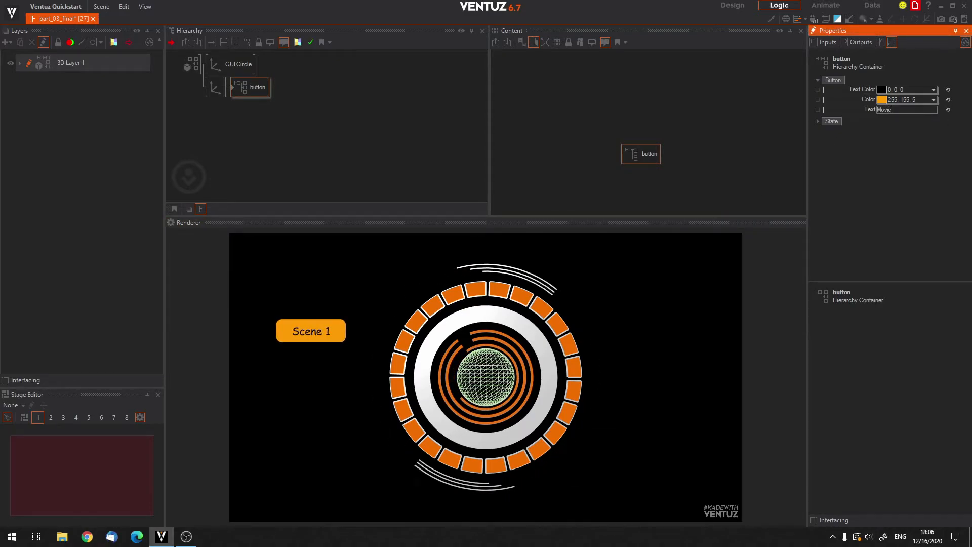
key(Return)
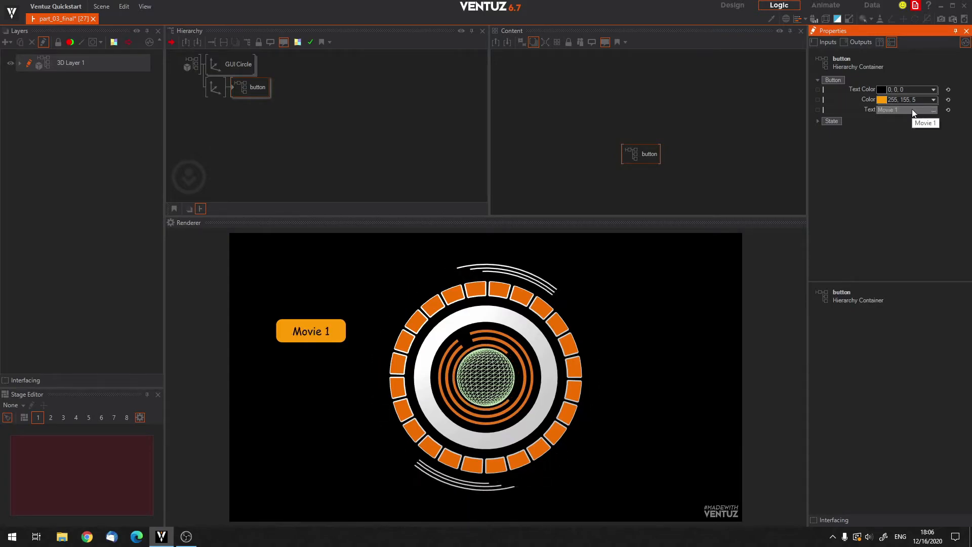
Duplicate the button's Axis branch, place the copy below the original at Y 0.47 and set its Text to "Movie 2".
ctrl+drag(211, 82, 212, 117)
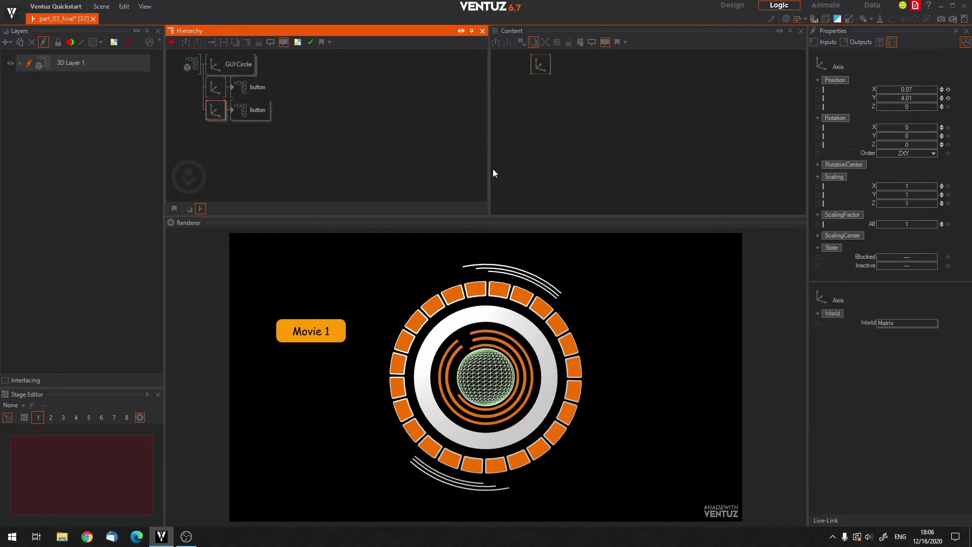
drag(909, 101, 875, 100)
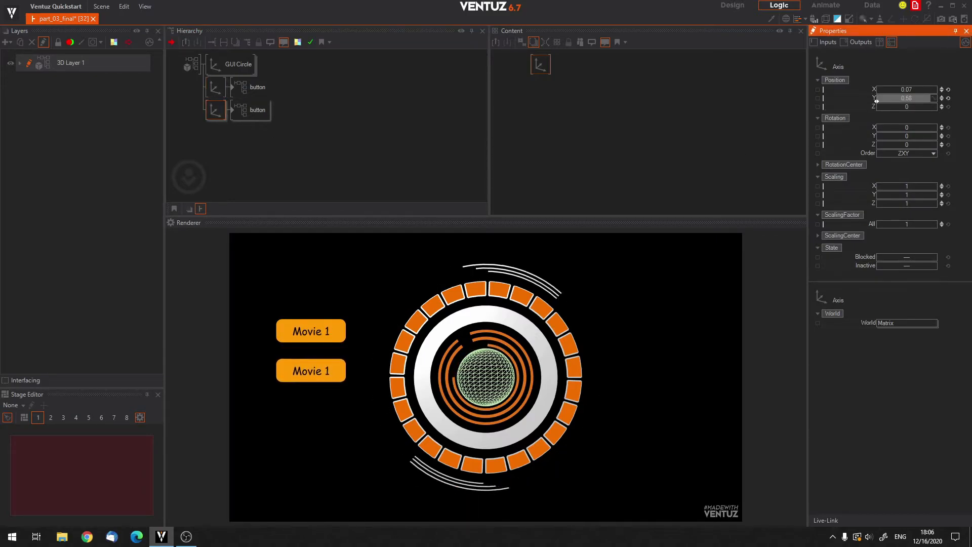
click(256, 110)
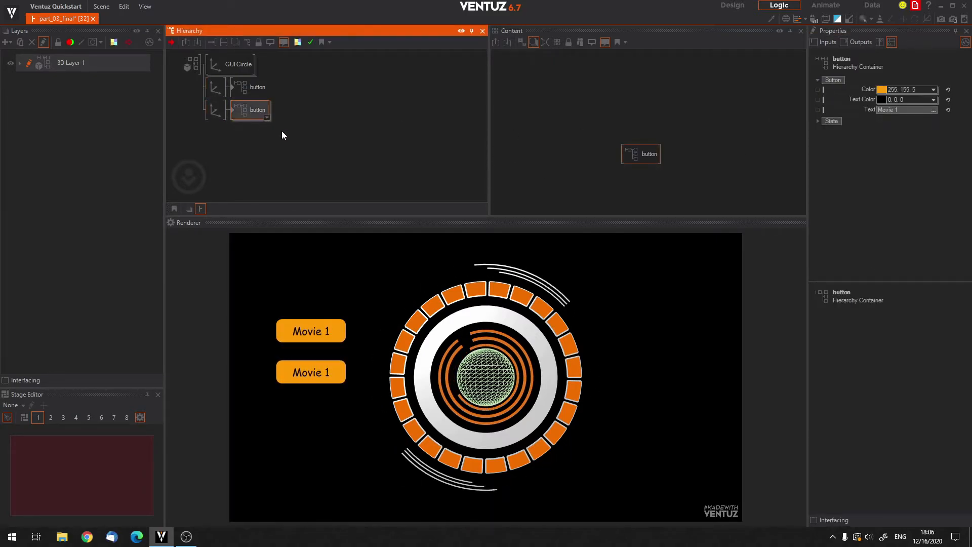
click(911, 110)
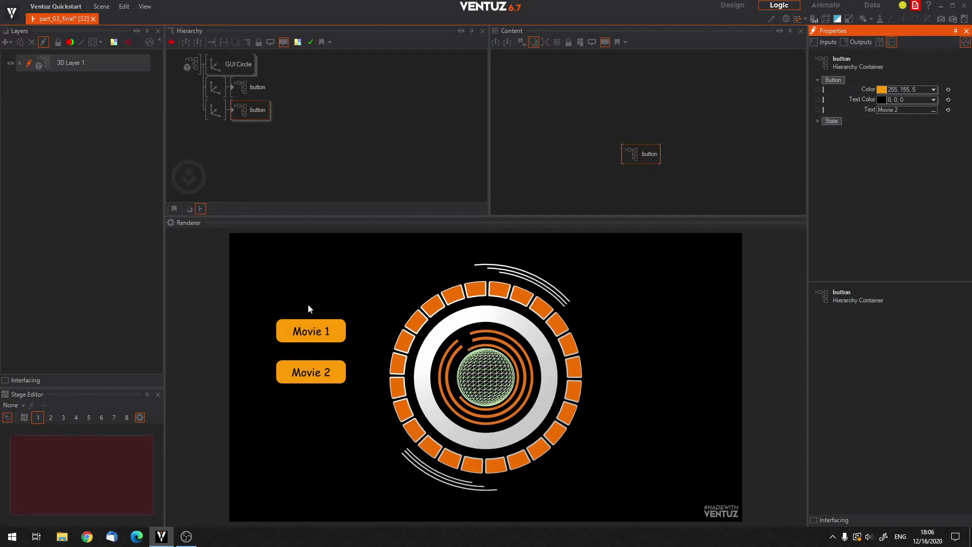
Delete the duplicated button branch together with its Axis, keeping the "Movie 1" button.
click(250, 87)
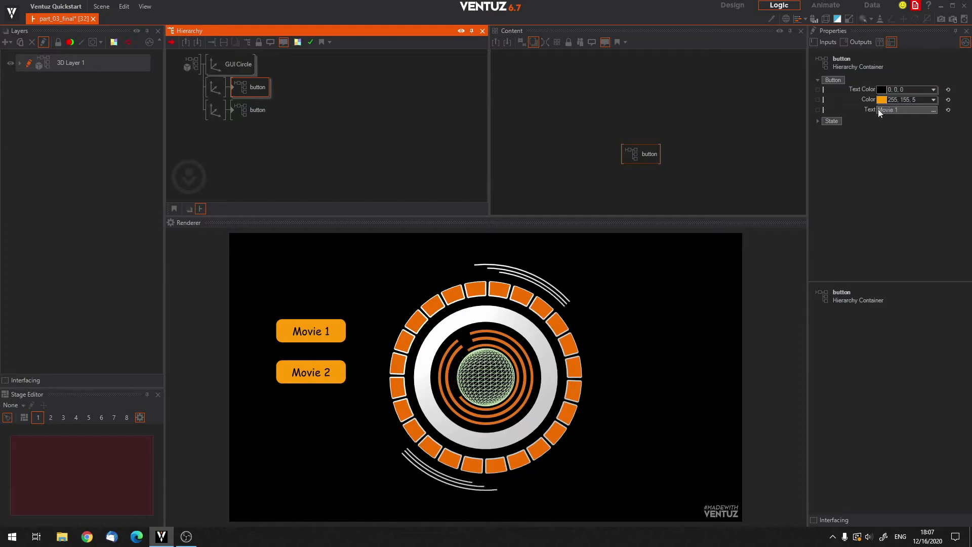
click(209, 111)
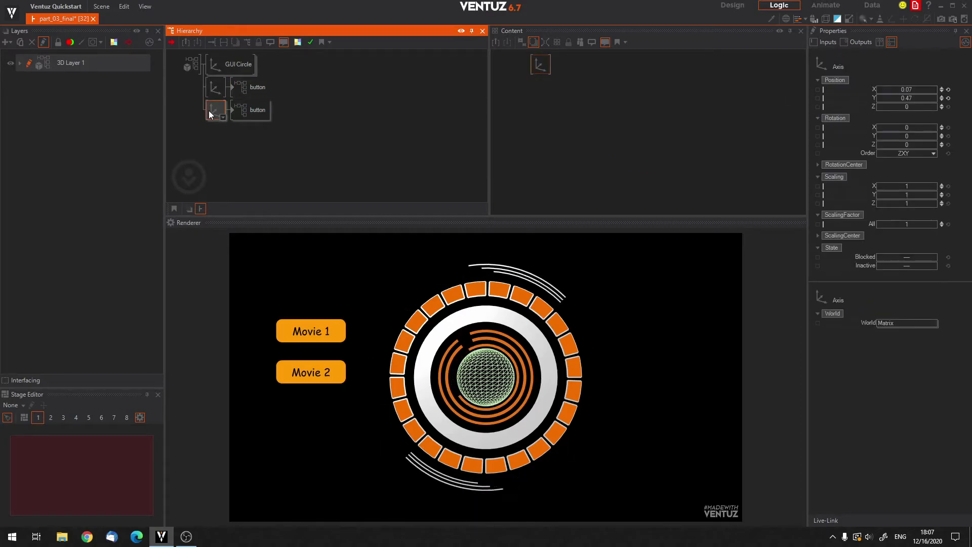
key(Delete)
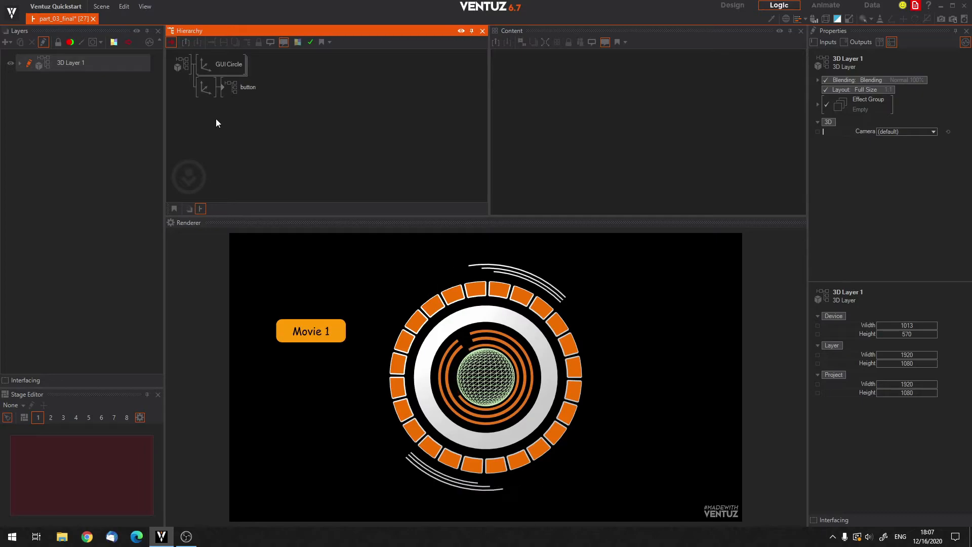
Test the "Movie 1" button container's touch response in the renderer.
click(238, 91)
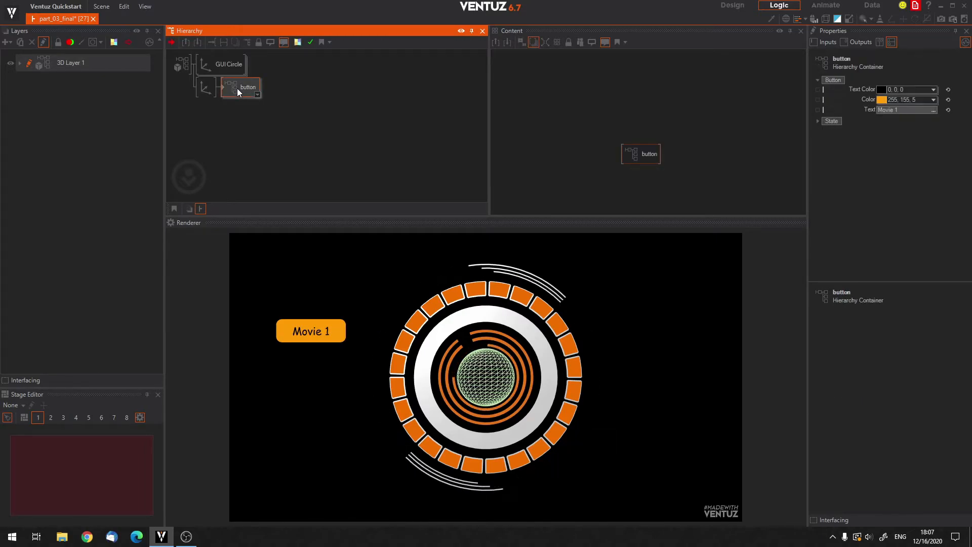
click(320, 328)
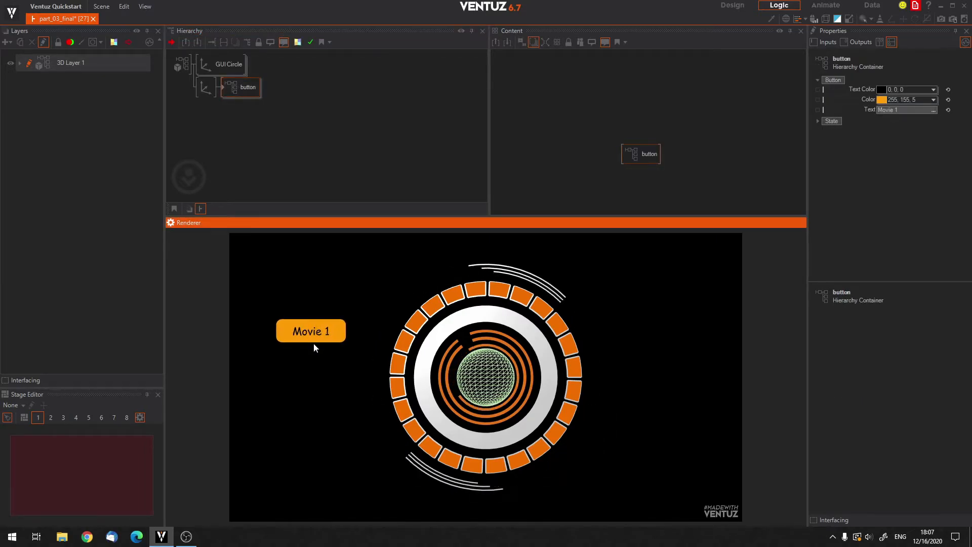
click(309, 331)
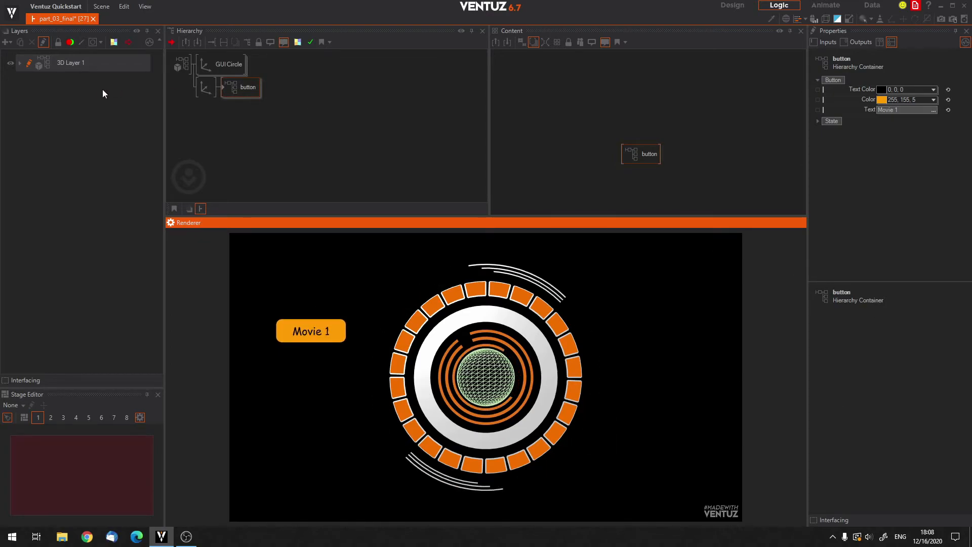
Expose the Touch Button's SingleTap event from inside the button container with inherited name and category, and return to the top level.
click(196, 136)
double_click(224, 87)
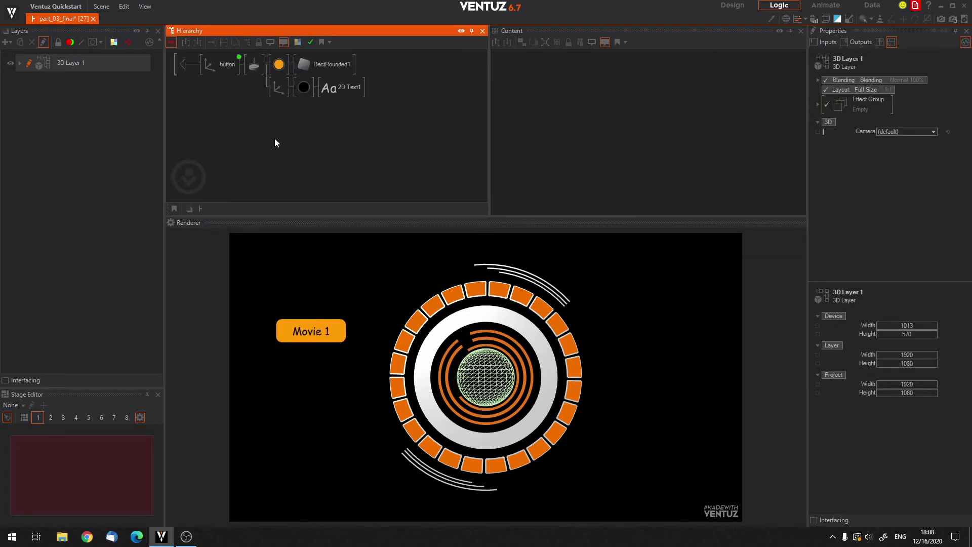
click(255, 65)
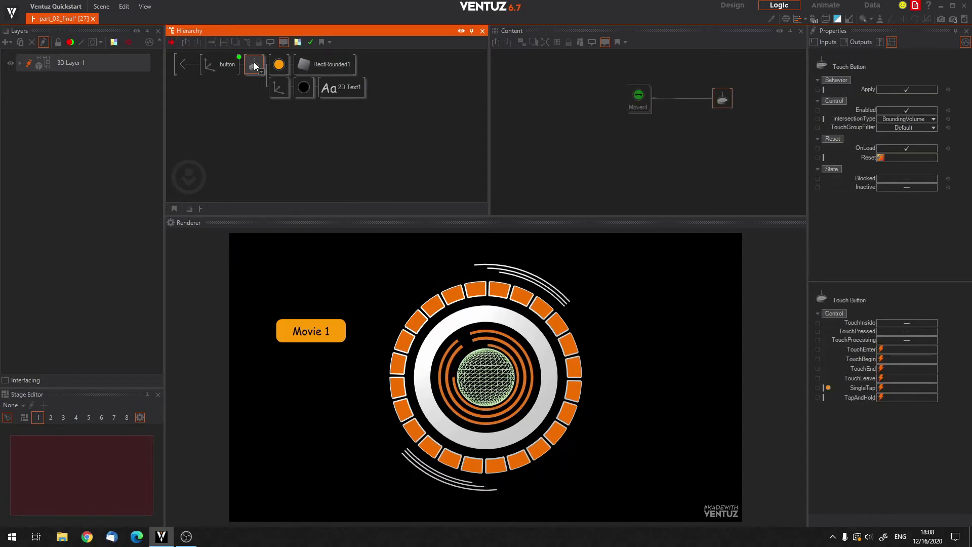
click(309, 327)
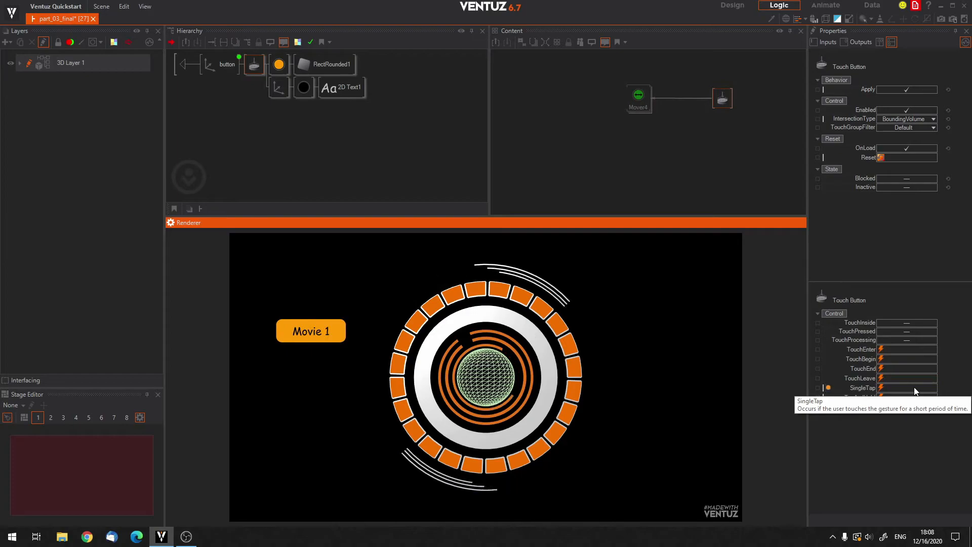
click(818, 387)
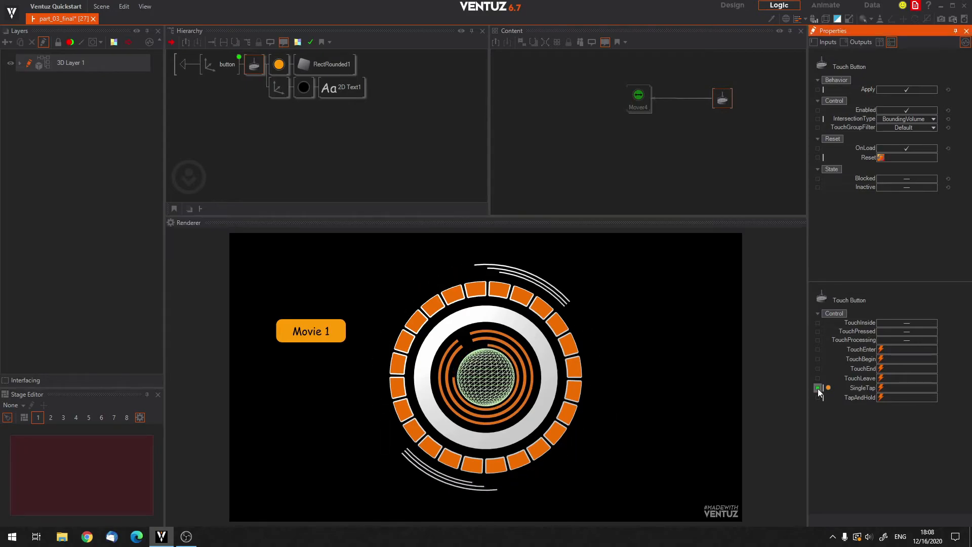
click(818, 388)
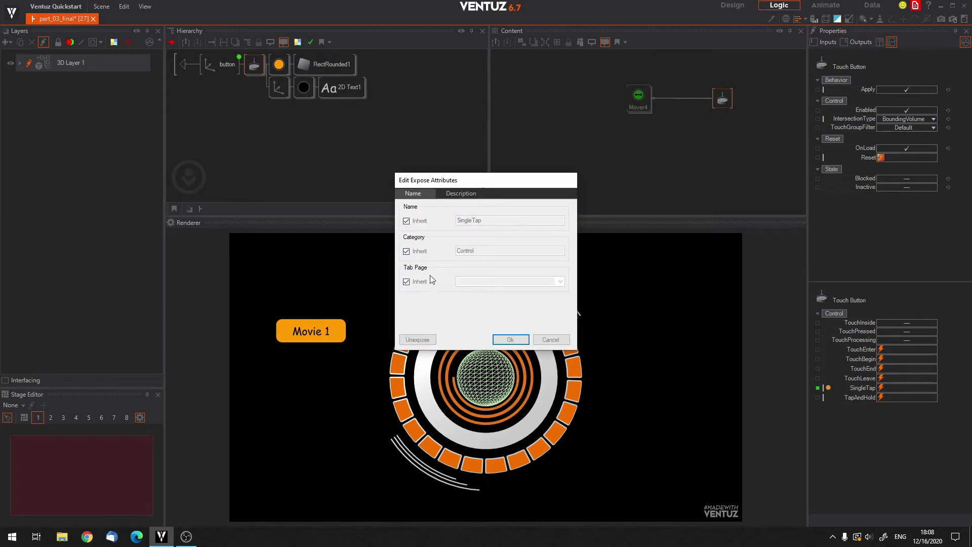
click(510, 340)
click(253, 119)
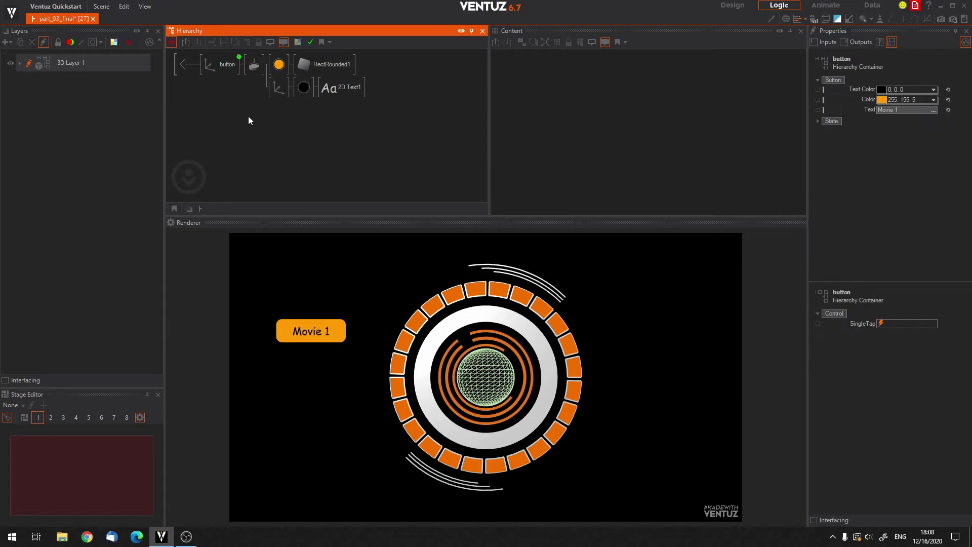
click(183, 63)
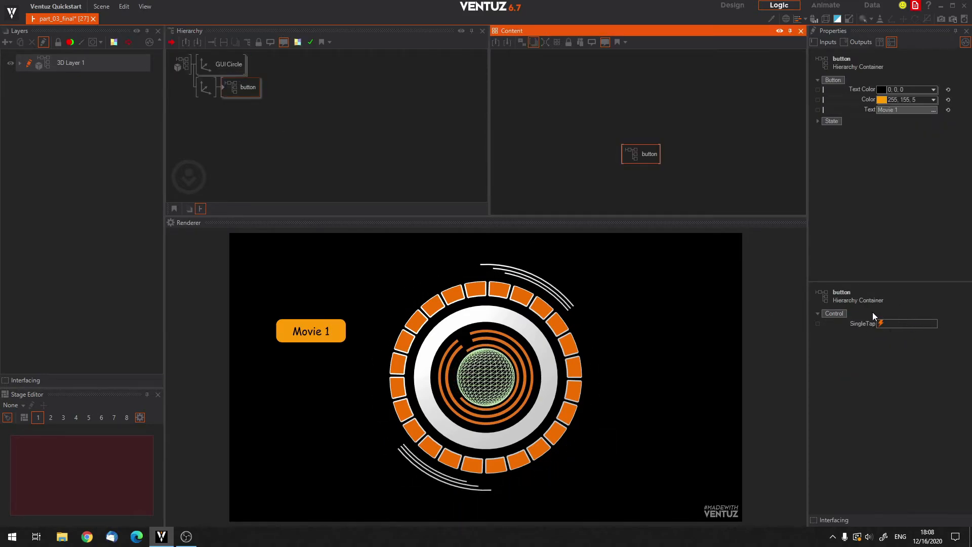
Tap the button in the renderer to check that the container's exposed SingleTap event fires.
click(315, 330)
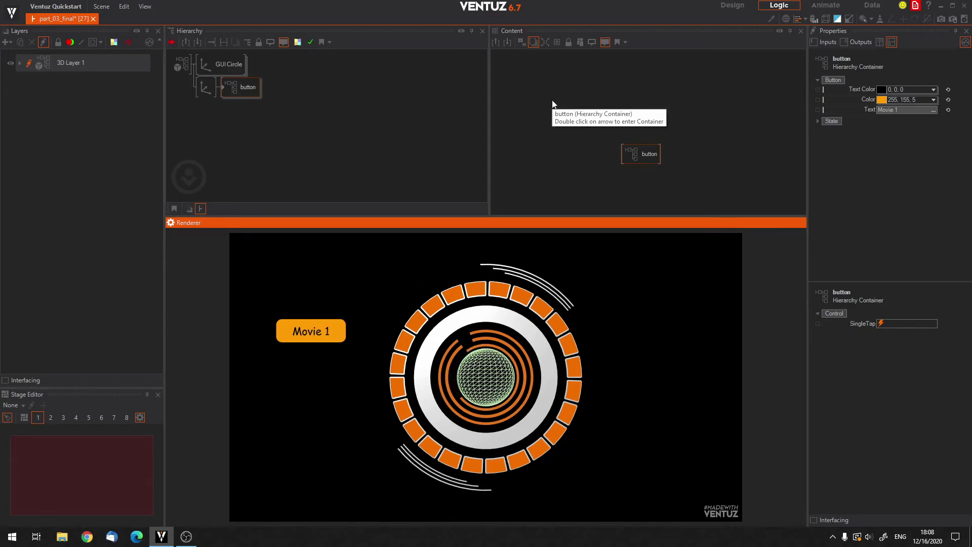
click(417, 122)
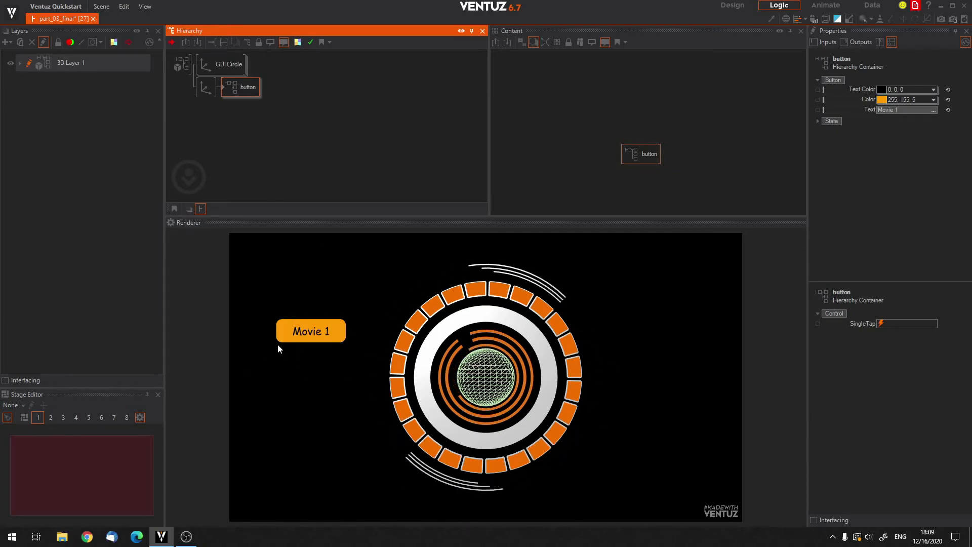
click(311, 329)
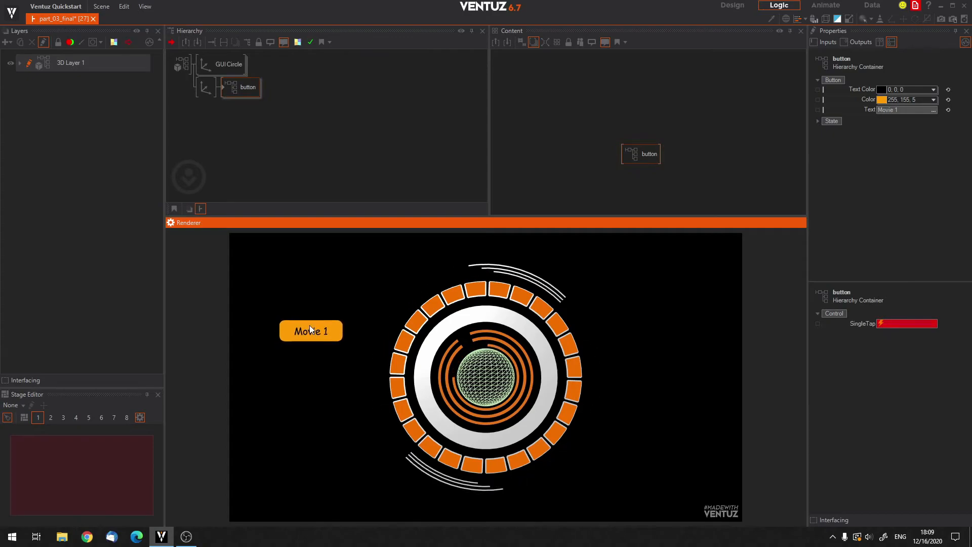
click(298, 327)
click(295, 332)
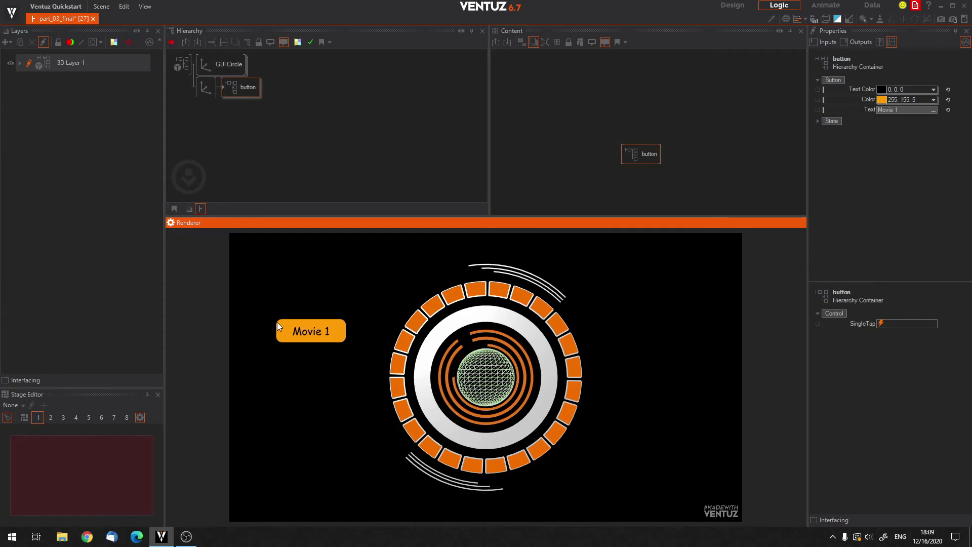
click(309, 326)
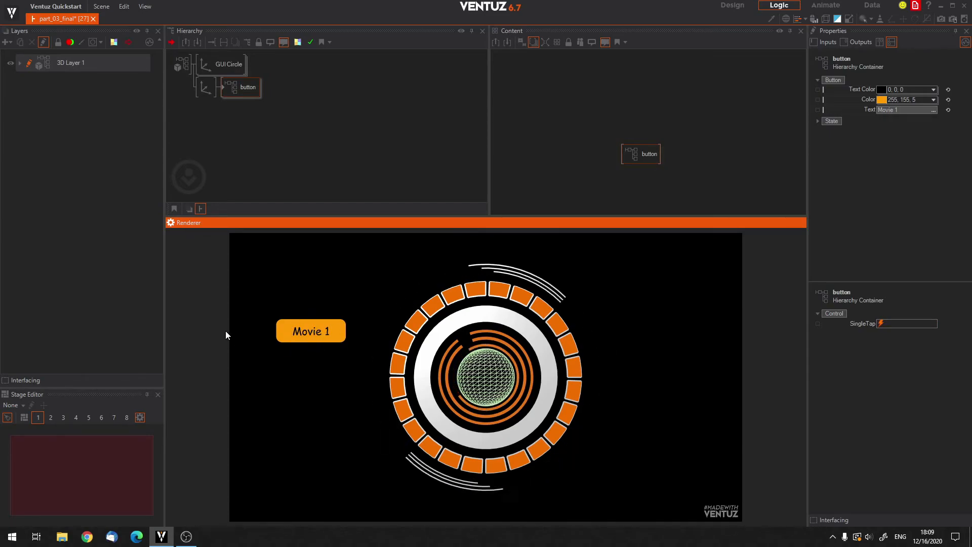
Duplicate the orange Material with its RectRounded1 inside the button container and select the upper Material.
double_click(224, 85)
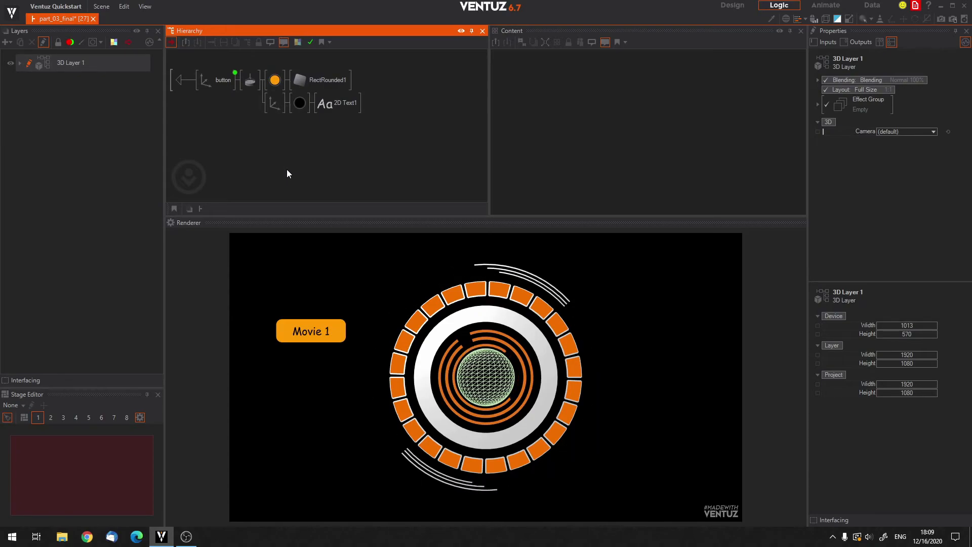
click(298, 102)
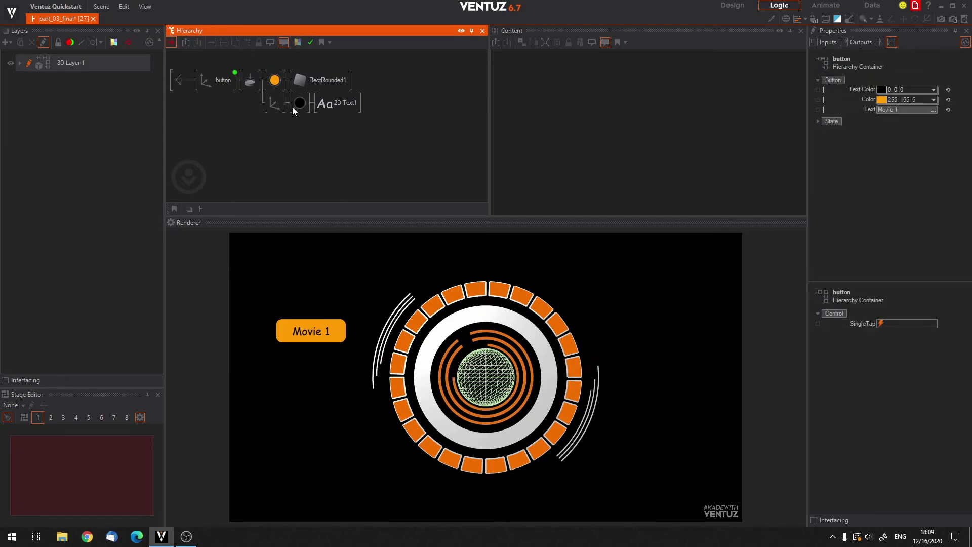
click(300, 81)
click(274, 81)
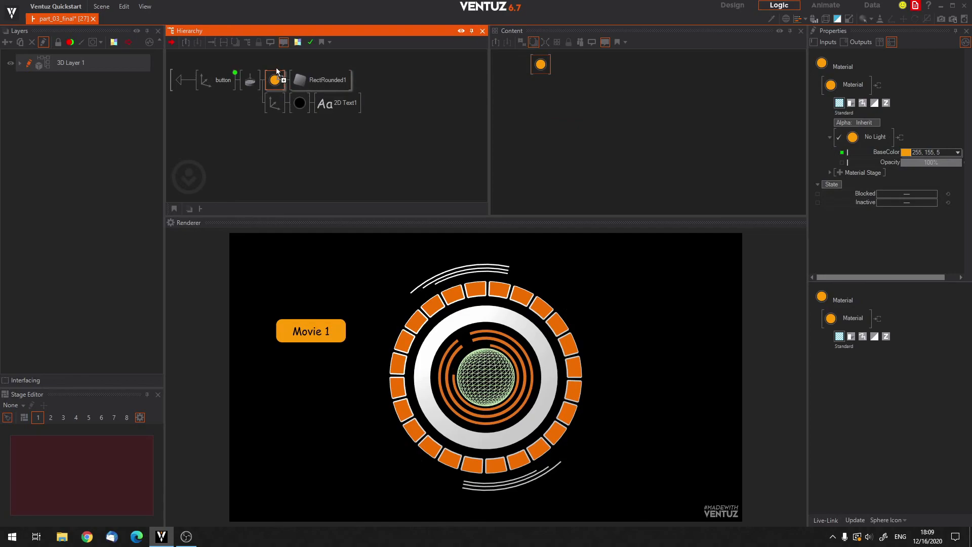
key(ctrl+d)
click(274, 80)
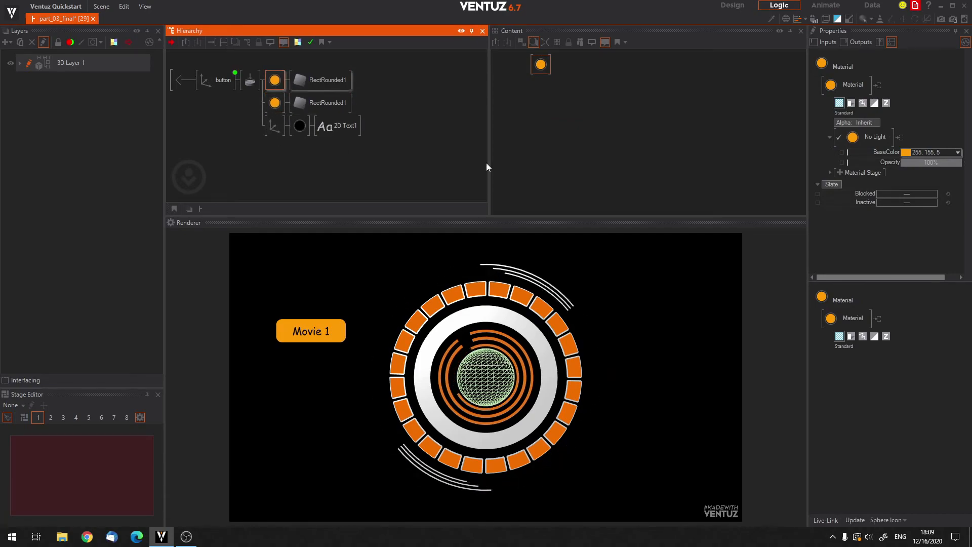
Reset the upper rectangle Material's BaseColor to White, widening the property area to reach the reset control.
click(958, 152)
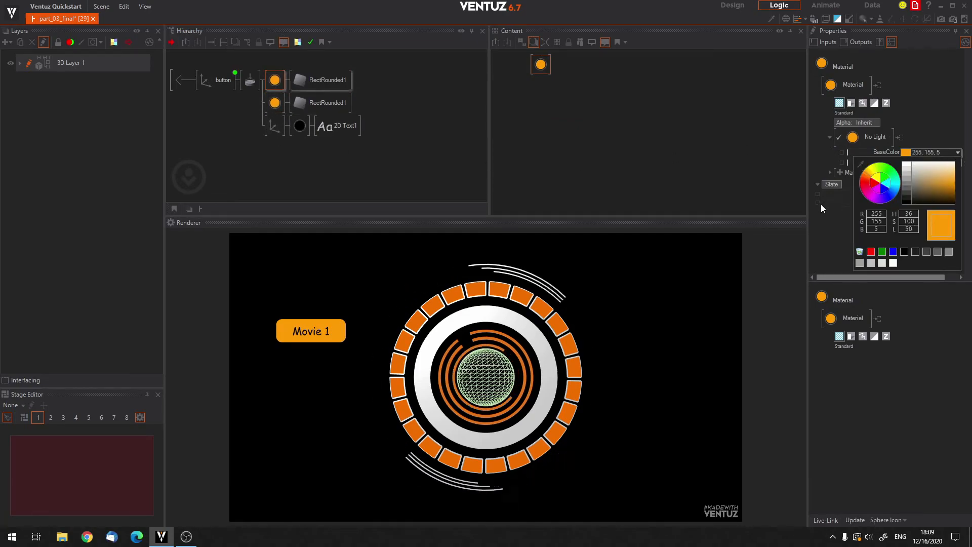
click(809, 214)
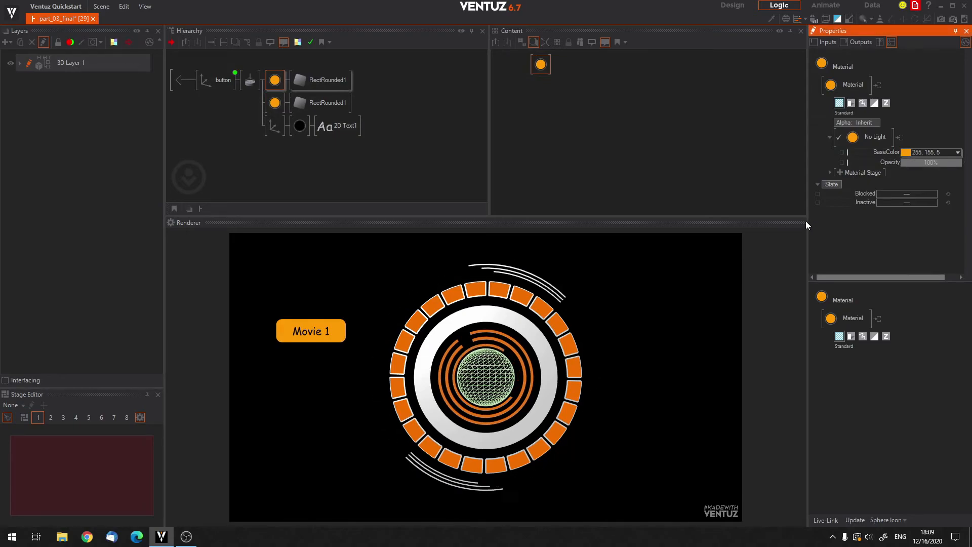
drag(807, 221, 727, 216)
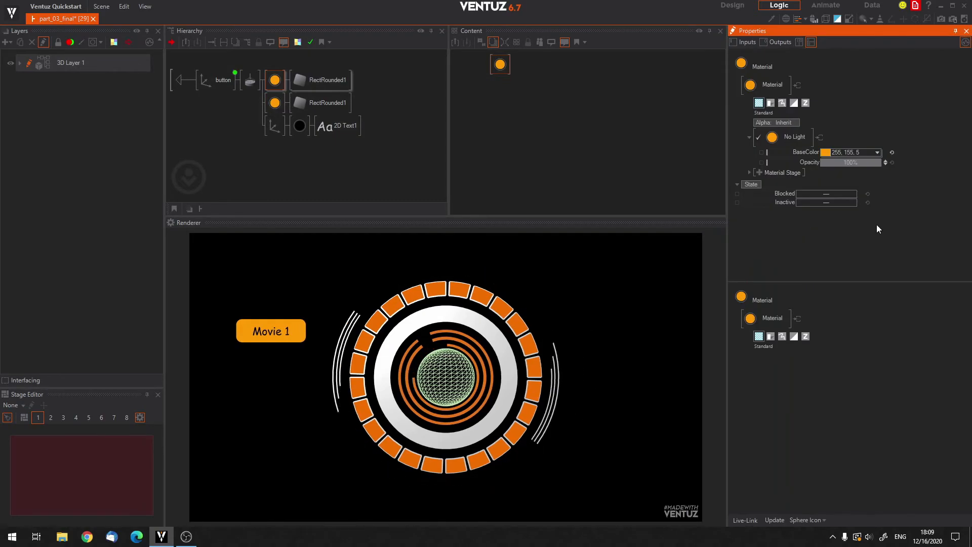
click(891, 153)
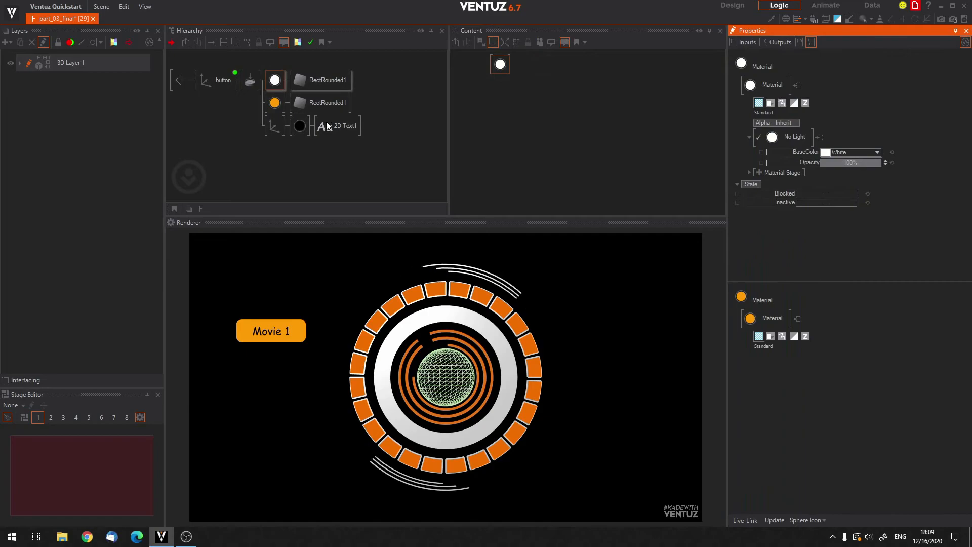
Insert an Axis in front of the upper white Material inside the button container.
click(245, 107)
text(colax)
drag(261, 130, 274, 82)
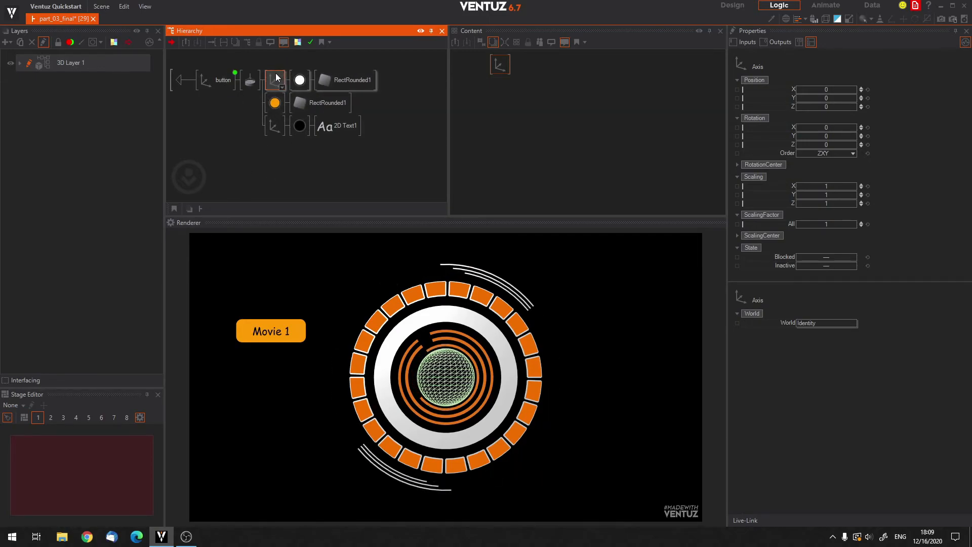
Scale the white rectangle's Axis to an overall ScalingFactor of about 1.116 and tap the Movie 1 button in the renderer.
drag(824, 224, 855, 227)
drag(796, 223, 809, 223)
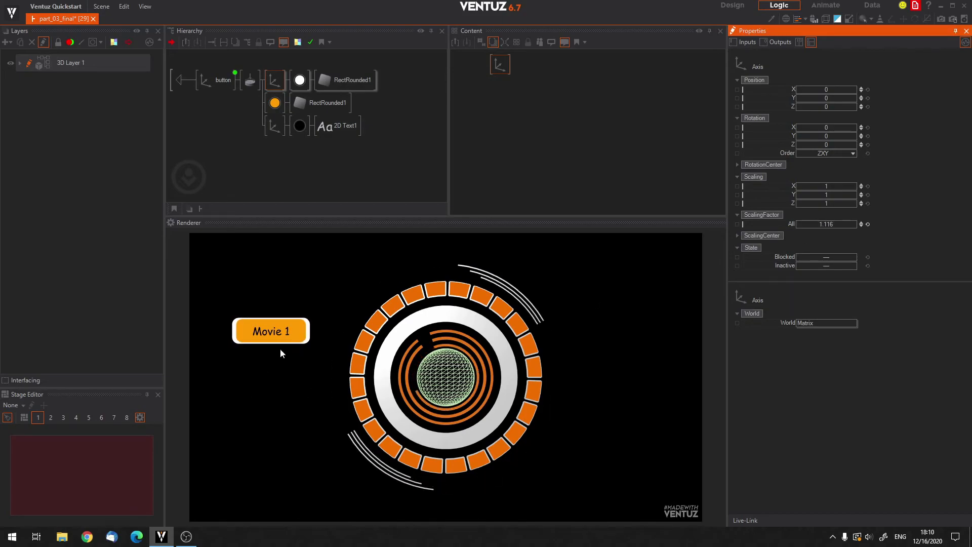
click(283, 333)
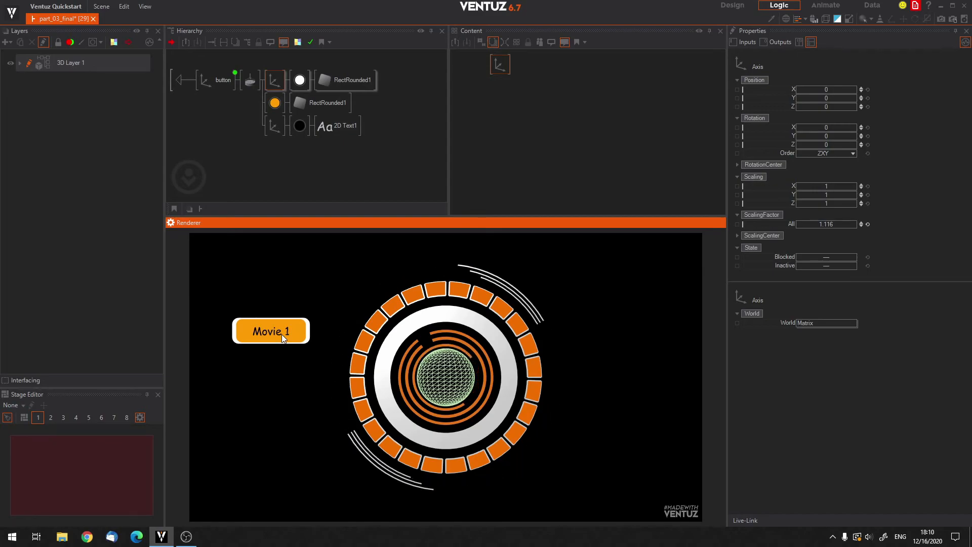
Set the white rectangle Axis's overall ScalingFactor to 1 and tap the Movie 1 button in the renderer.
click(274, 84)
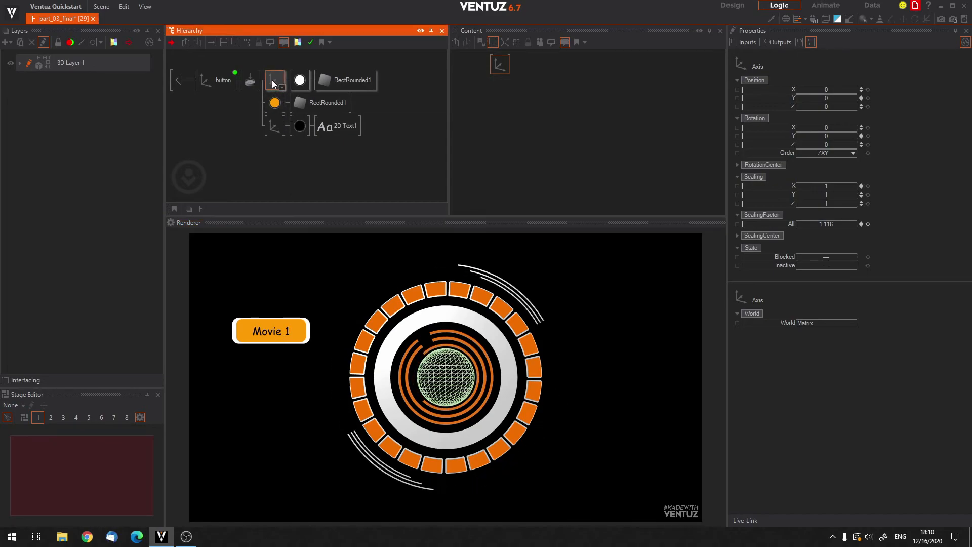
click(824, 224)
text(0)
key(Return)
text(1)
key(Return)
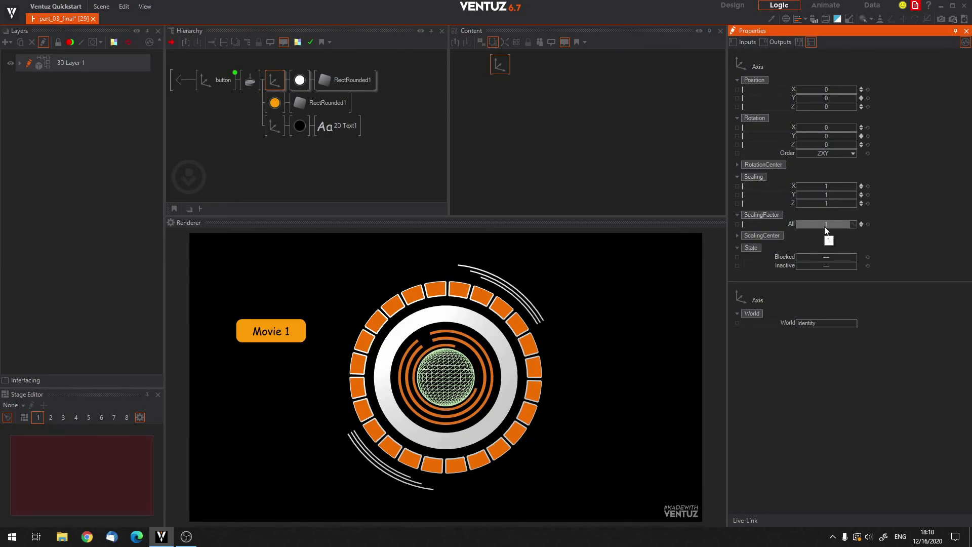
click(280, 332)
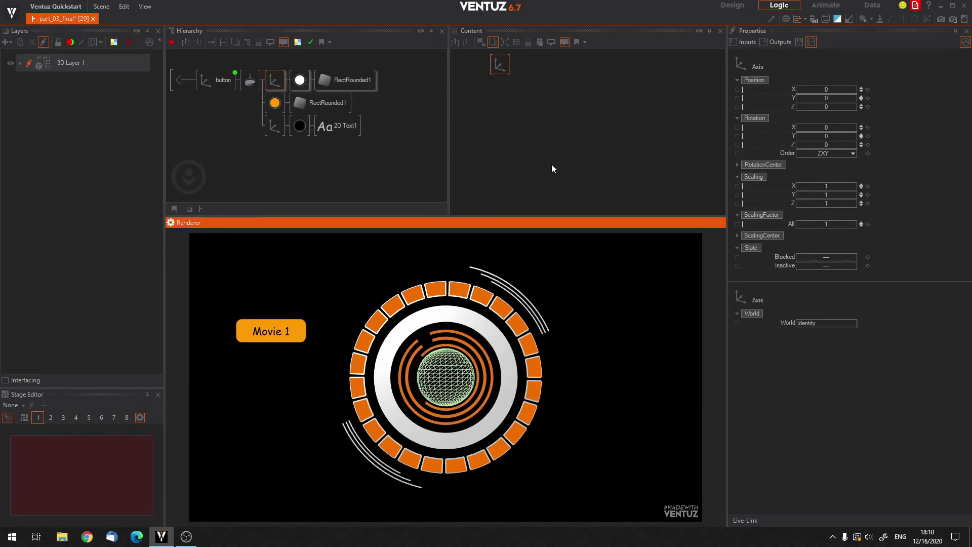
Adjust the white rectangle Axis's overall ScalingFactor to about 1.005 and test the Movie 1 button's touch response in the renderer.
mouse_move(825, 223)
mouse_down()
mouse_move(796, 221)
mouse_move(844, 223)
mouse_move(835, 224)
mouse_up()
click(262, 327)
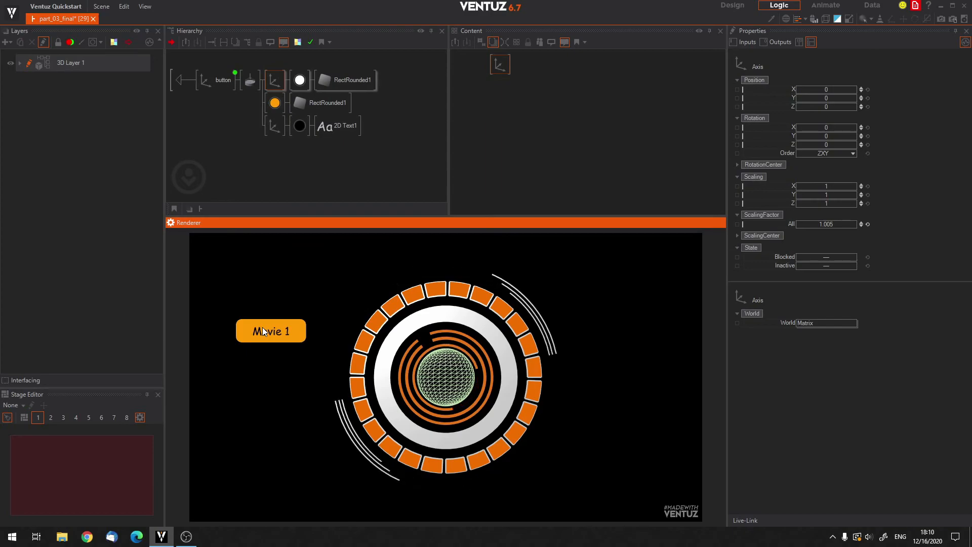
click(269, 329)
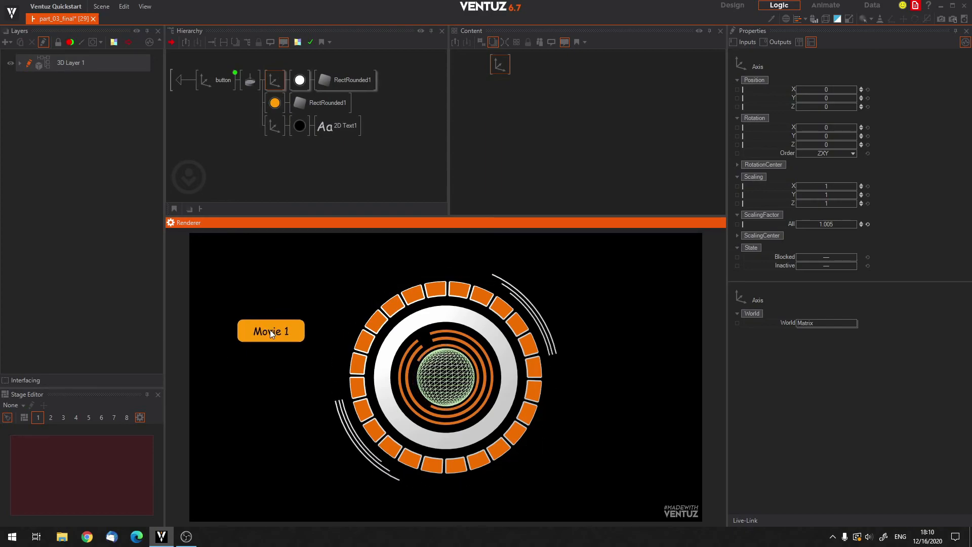